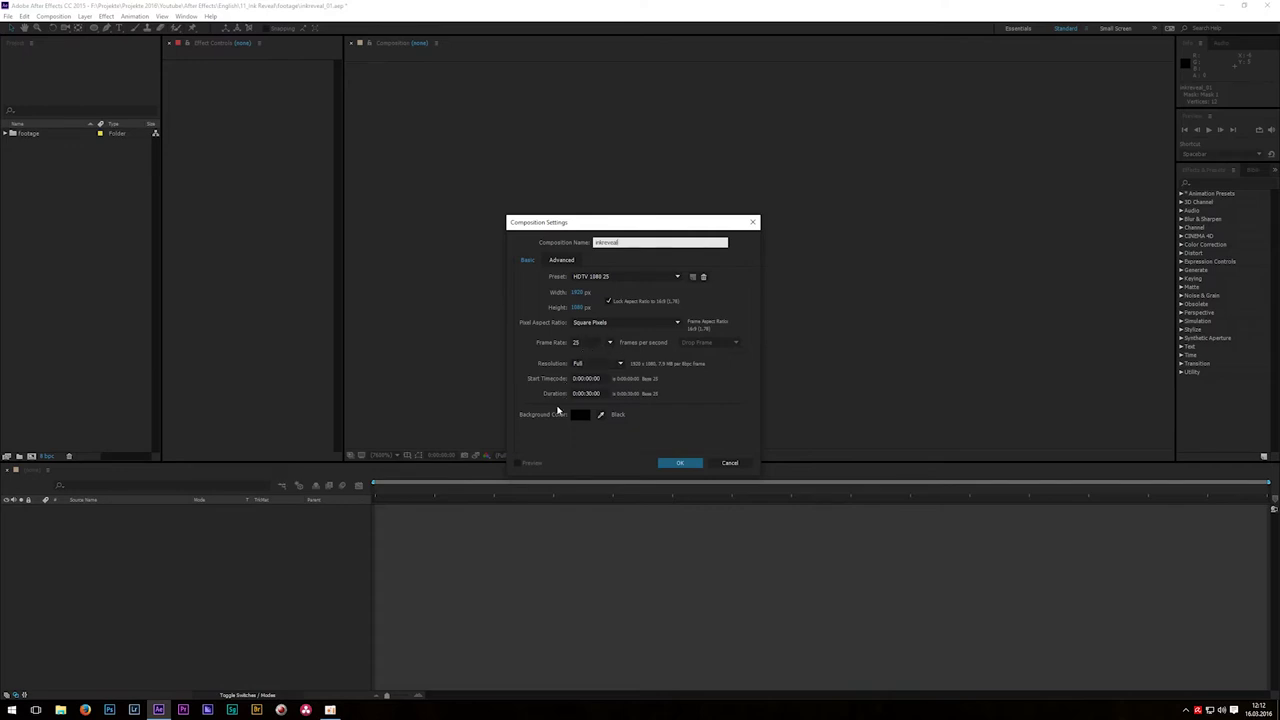
Create the 30-second inkreveal composition with the HDTV 1080 25 preset and add a comp-sized grey solid named inkreveal_01
left_click(678, 463)
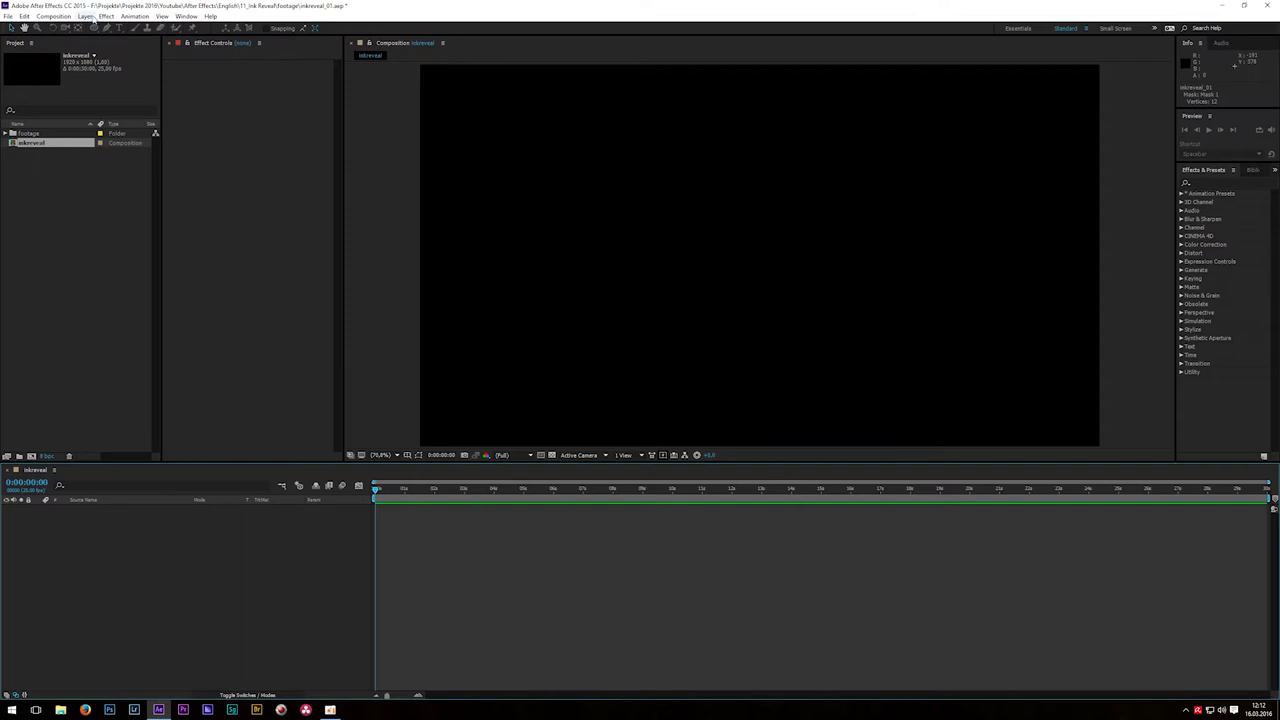
left_click(85, 16)
mouse_move(150, 28)
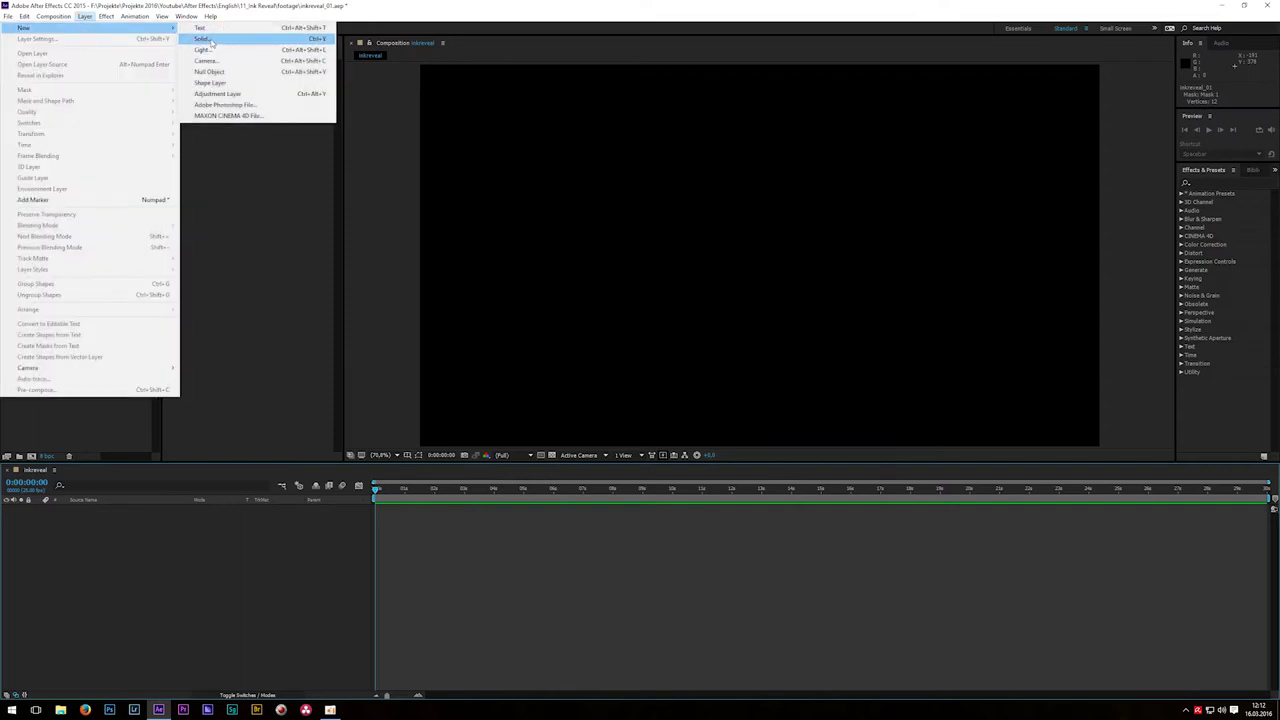
right_click(172, 531)
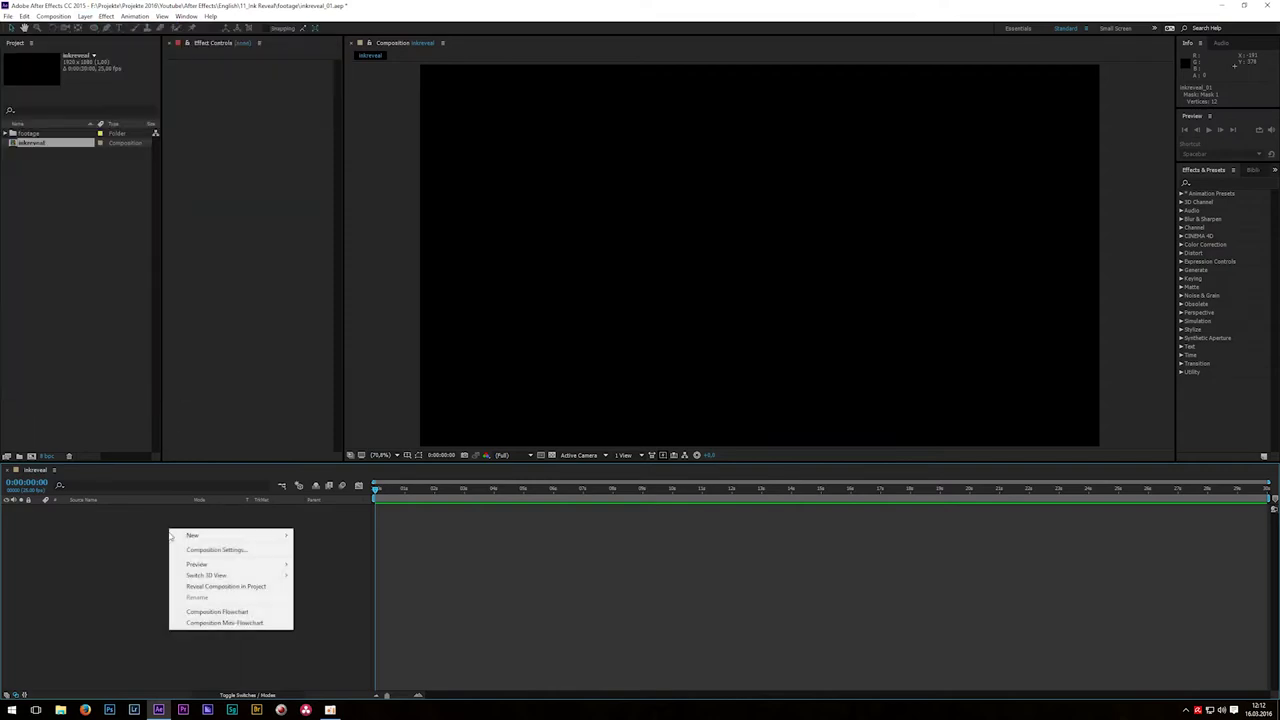
mouse_move(192, 536)
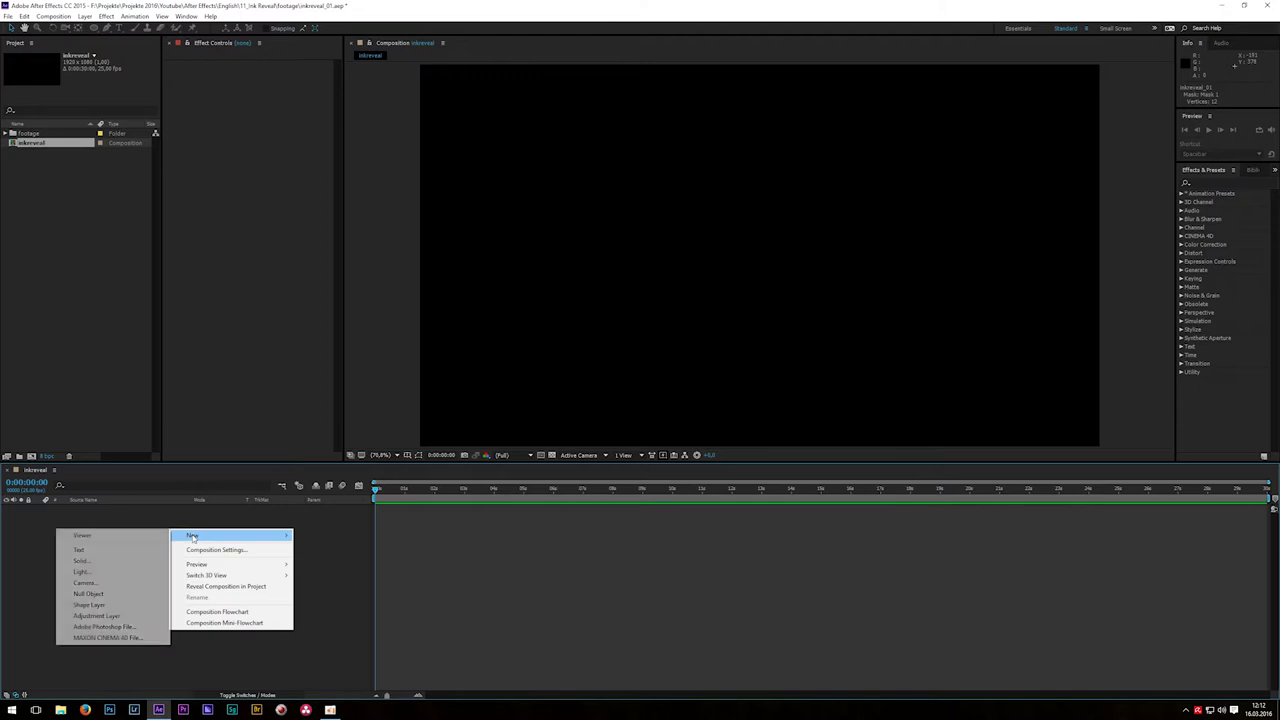
left_click(105, 553)
type("inkreveal_01")
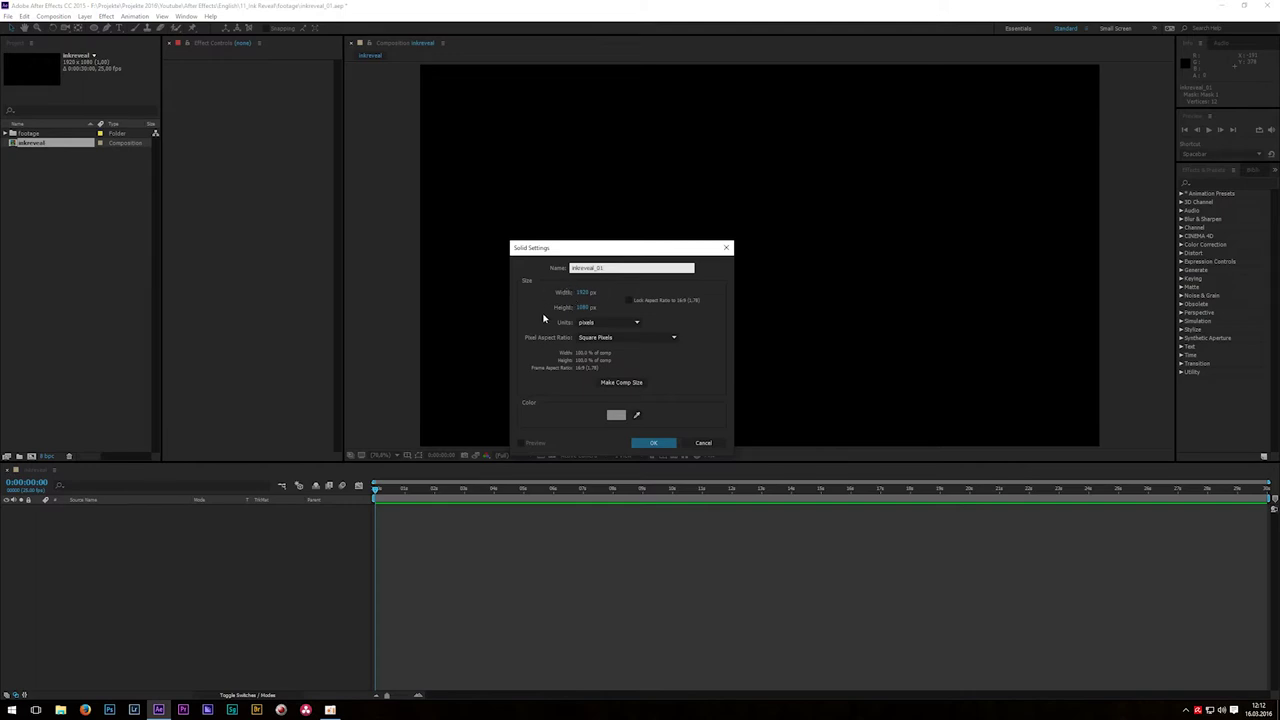
left_click(621, 382)
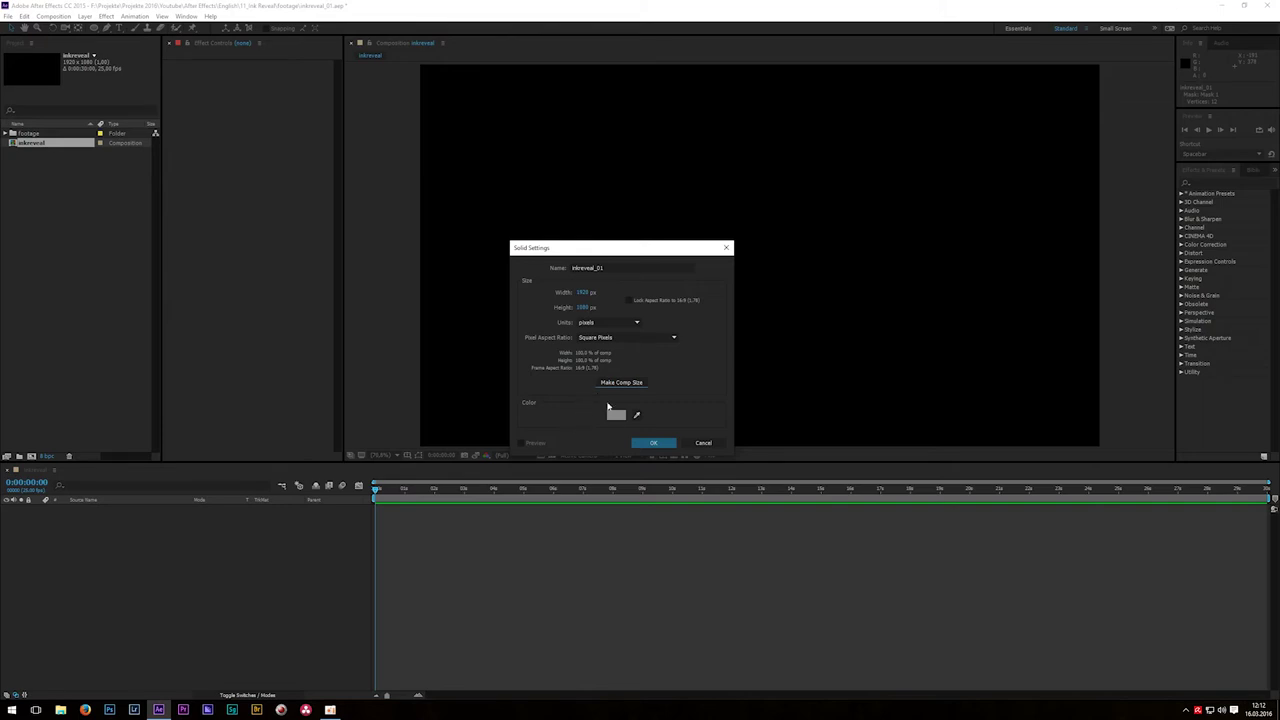
left_click(654, 445)
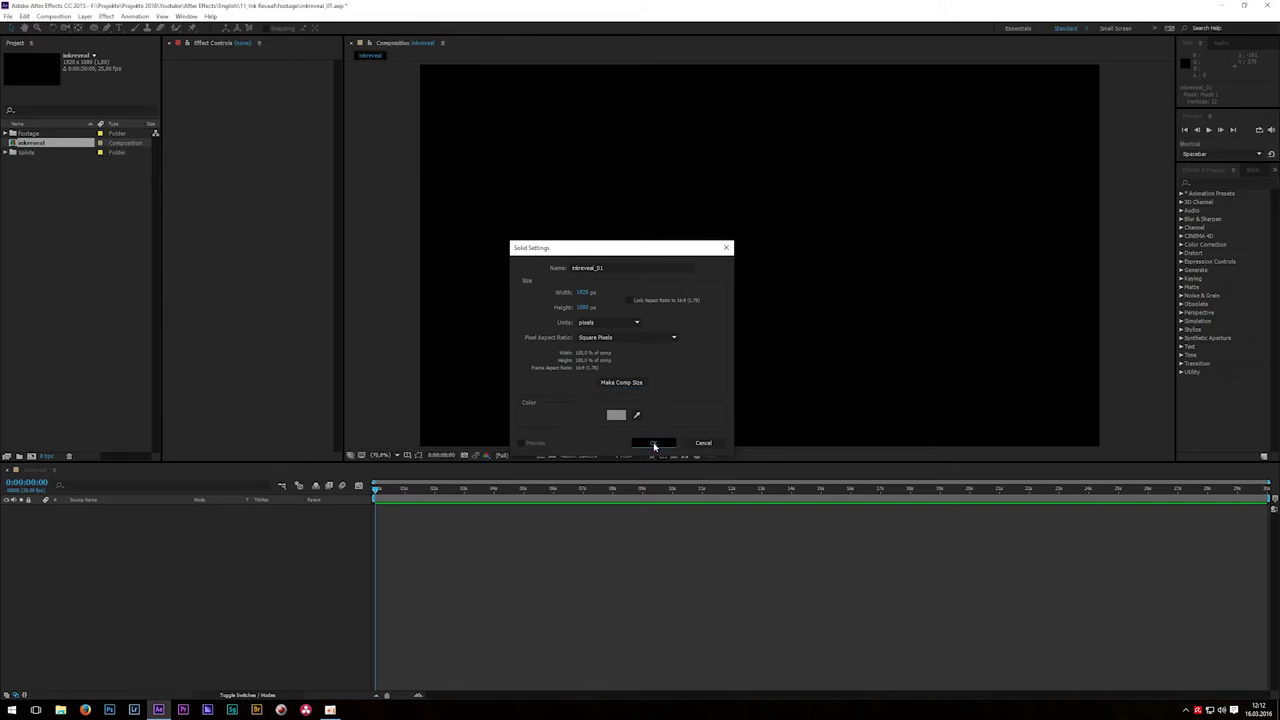
Draw a closed, curved, irregular blob mask with the Pen tool over most of the inkreveal_01 solid
left_click(106, 28)
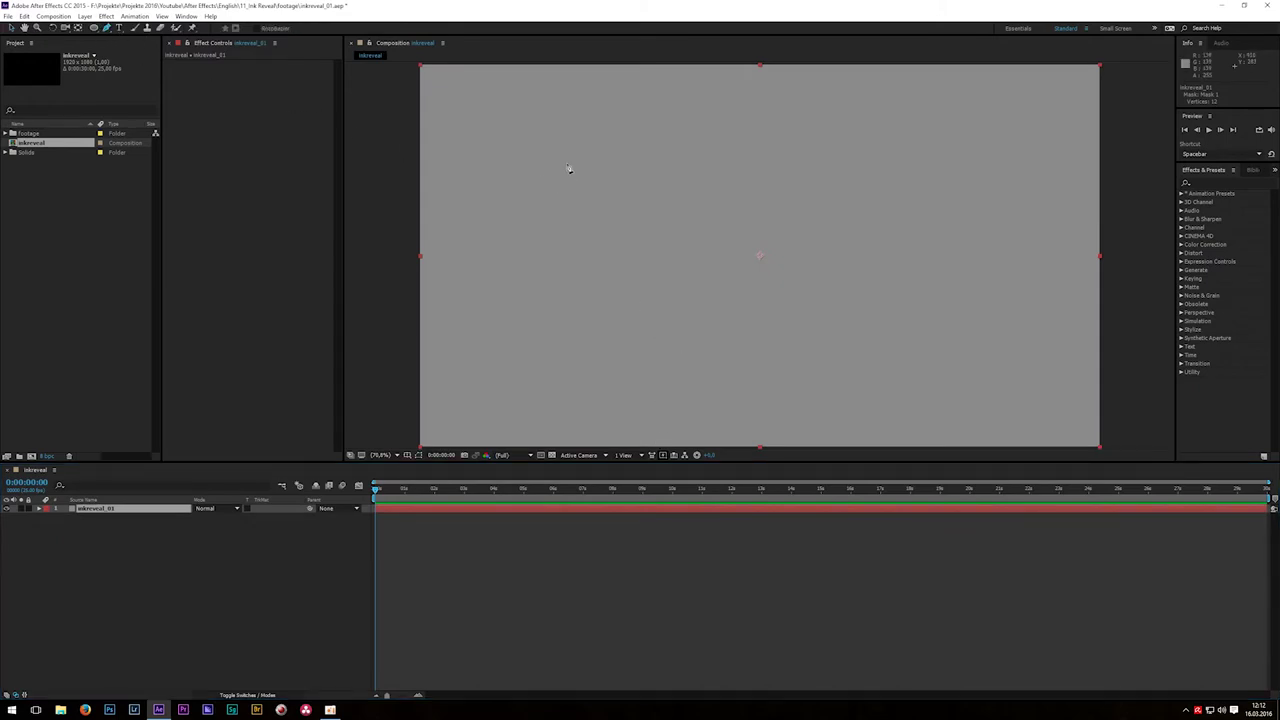
left_click_drag(561, 130, 536, 155)
left_click_drag(536, 208, 543, 222)
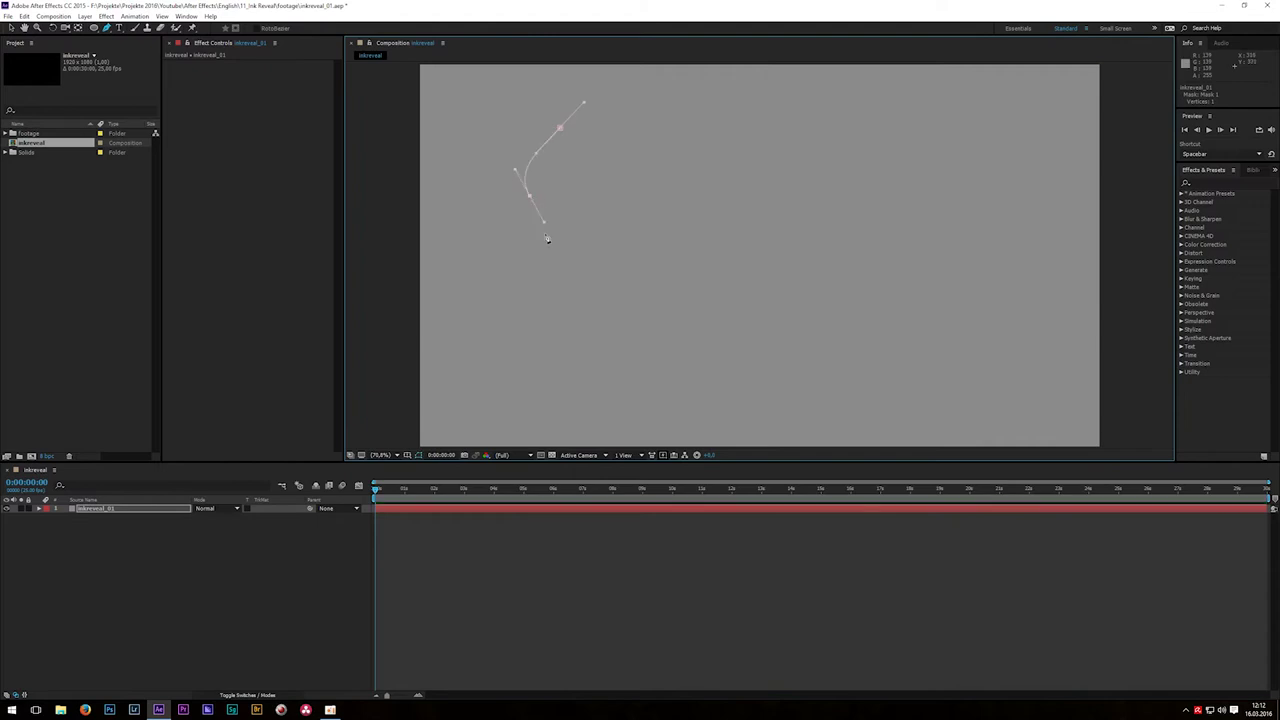
left_click_drag(518, 290, 507, 316)
left_click_drag(586, 377, 620, 390)
left_click_drag(782, 368, 818, 377)
left_click_drag(928, 387, 1038, 337)
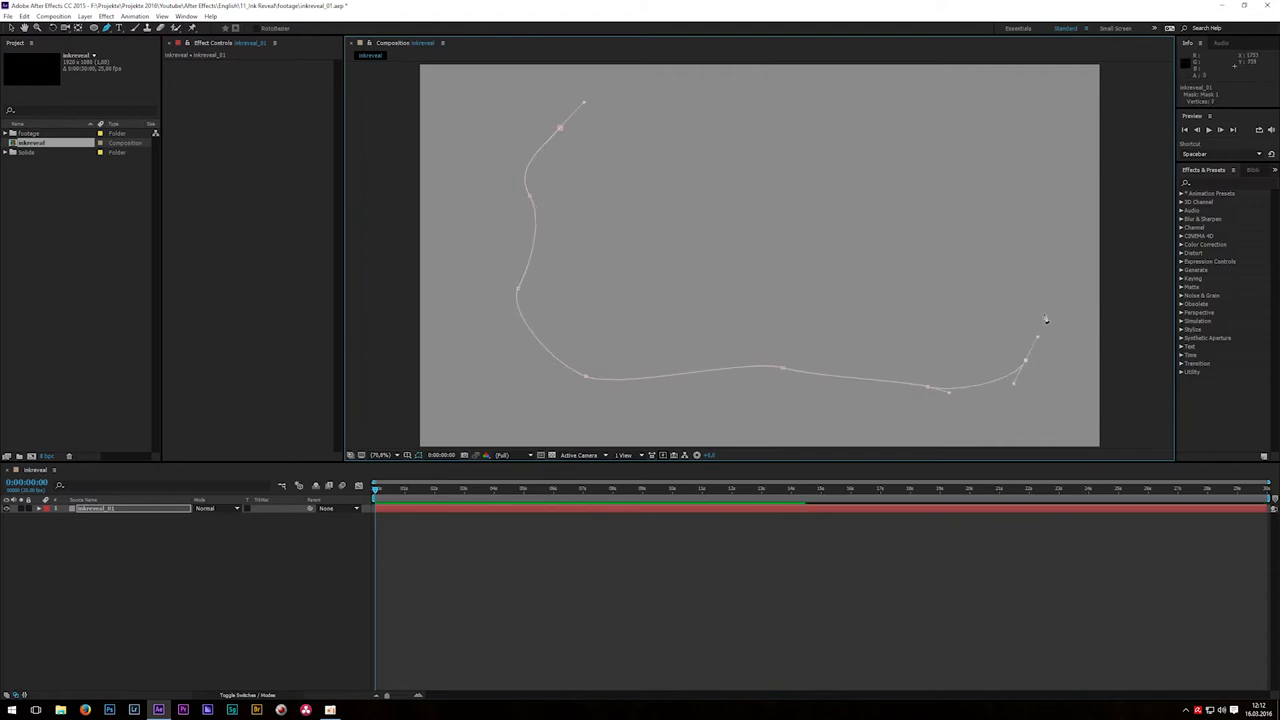
left_click_drag(1058, 229, 1081, 228)
left_click_drag(935, 146, 920, 126)
left_click_drag(782, 110, 763, 131)
left_click_drag(636, 155, 512, 121)
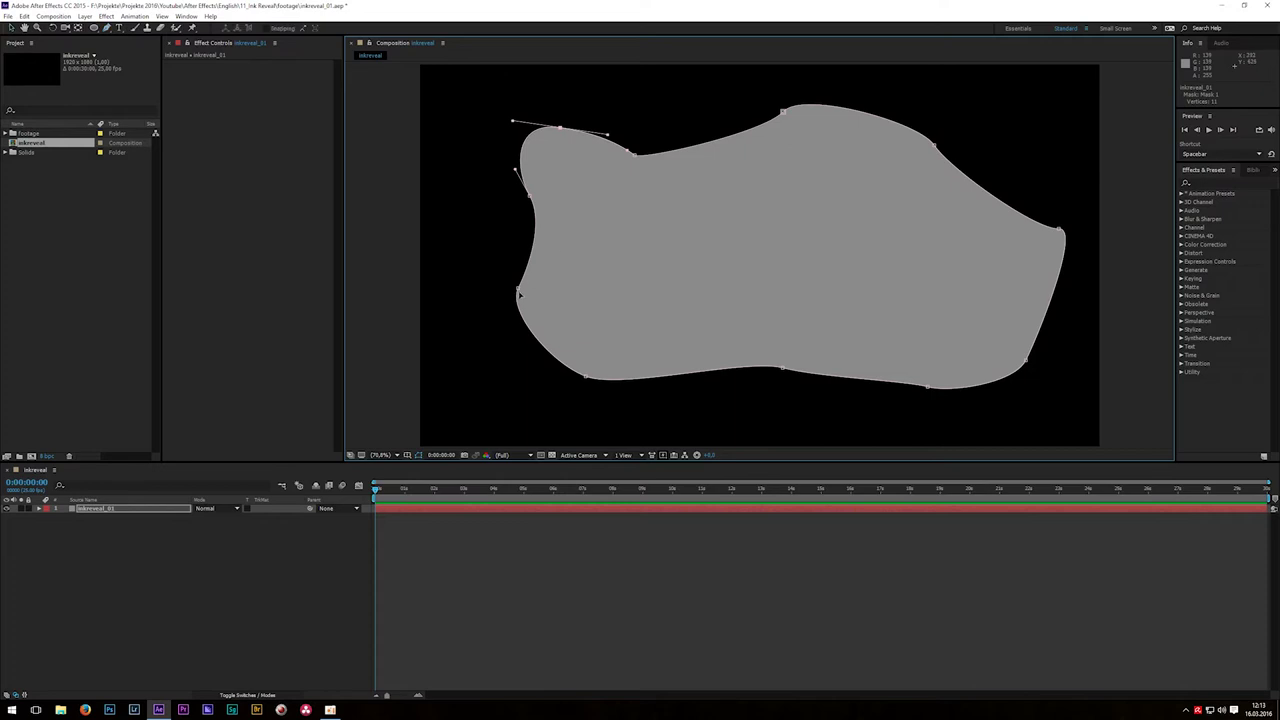
Refine the mask by pulling its left and lower-left points outward and smoothing the dip near its upper-left lobe
left_click_drag(518, 289, 511, 350)
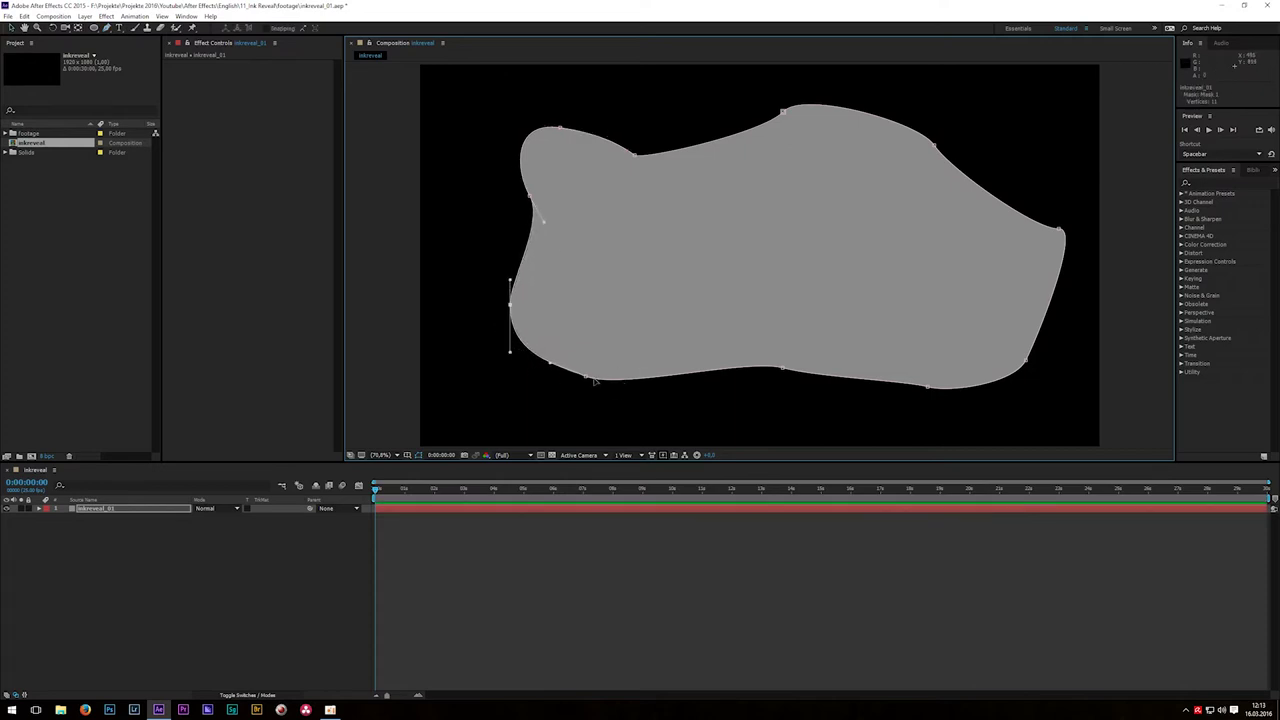
left_click_drag(586, 377, 607, 392)
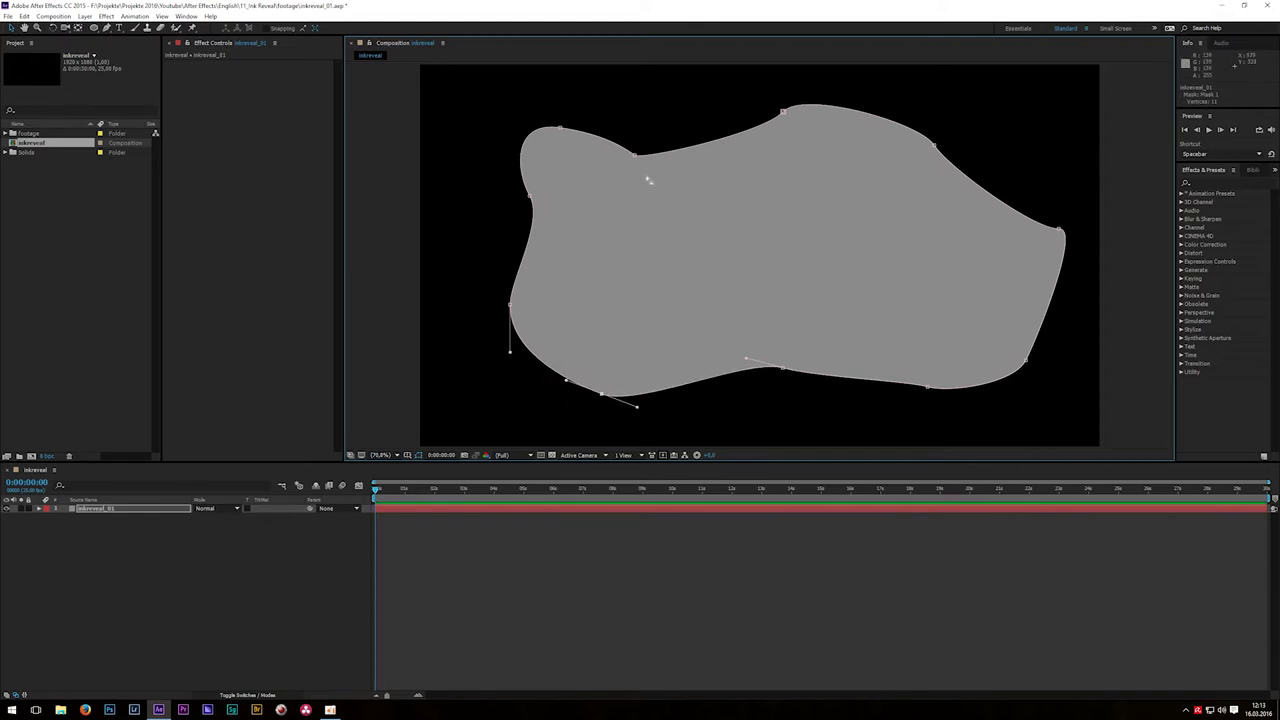
left_click_drag(634, 156, 604, 160)
right_click(608, 162)
key("Escape")
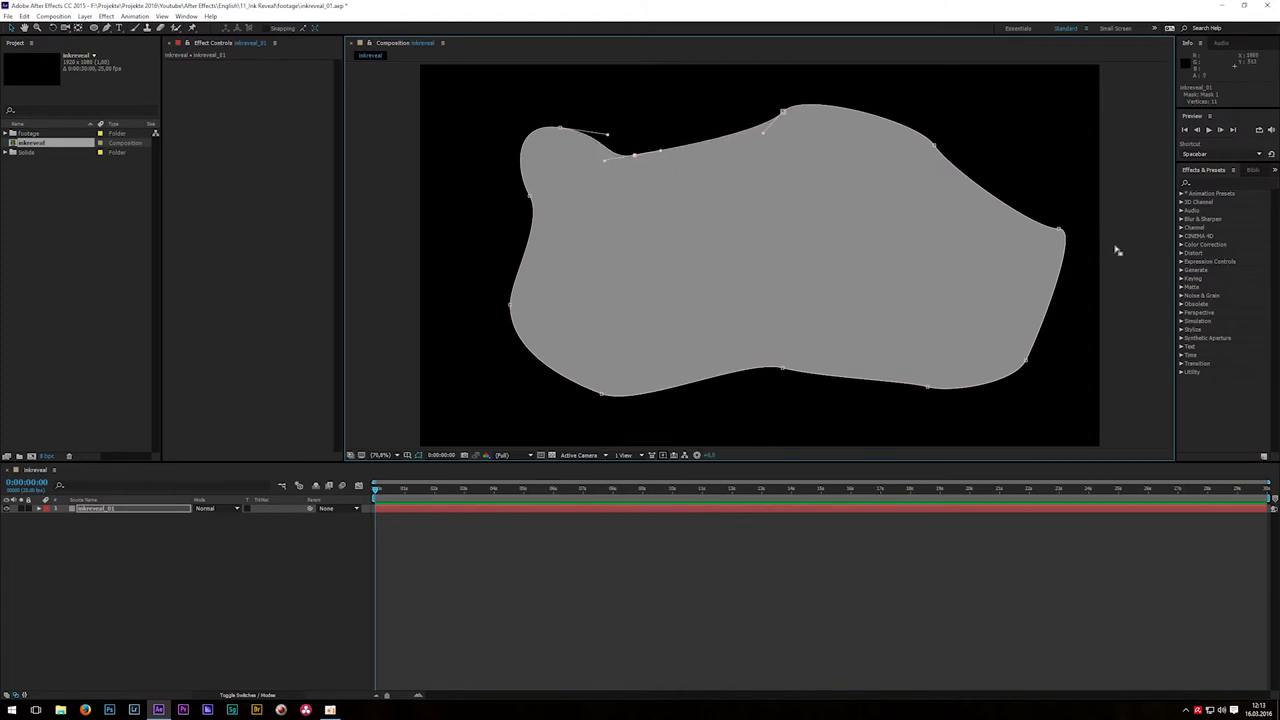
Find the Roughen Edges effect by searching for "roughen" and apply it to the masked solid
left_click(1209, 183)
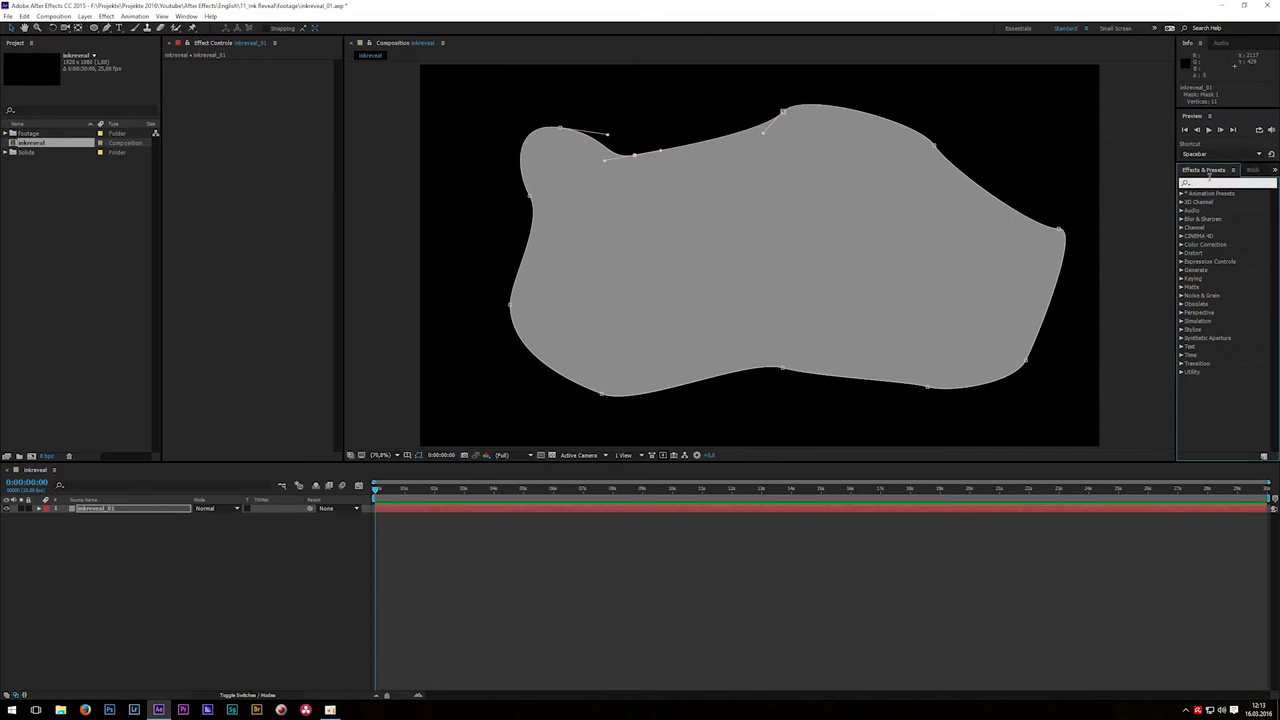
type("roughen")
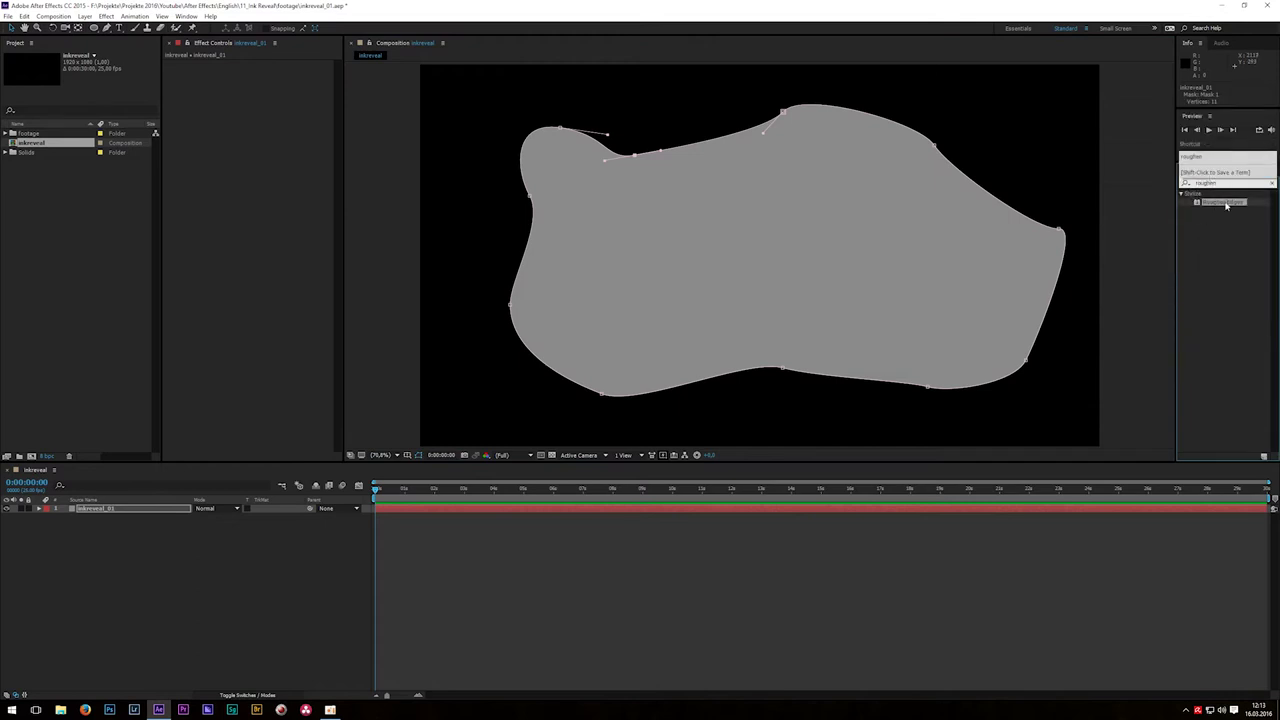
left_click_drag(1222, 205, 760, 240)
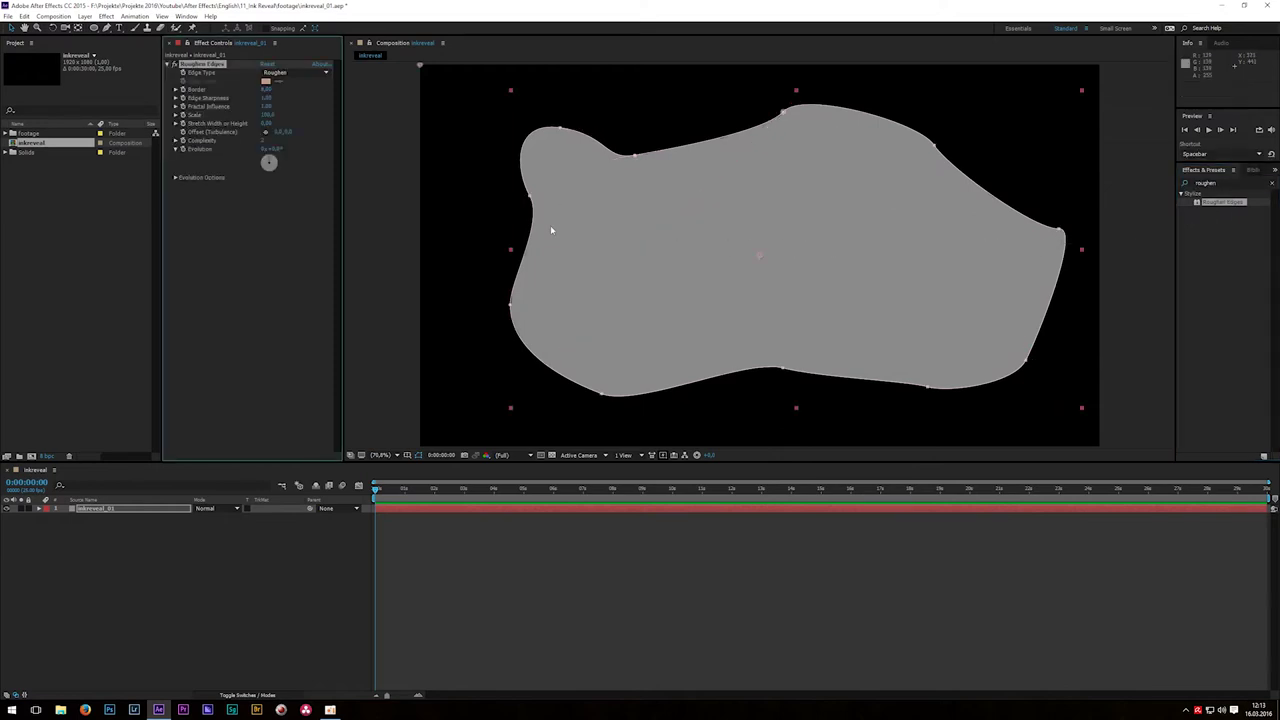
Hide the mask outline in the composition view with the solid's upper-left edge in close-up
scroll(570, 214, "up", 6)
scroll(577, 209, "down", 3)
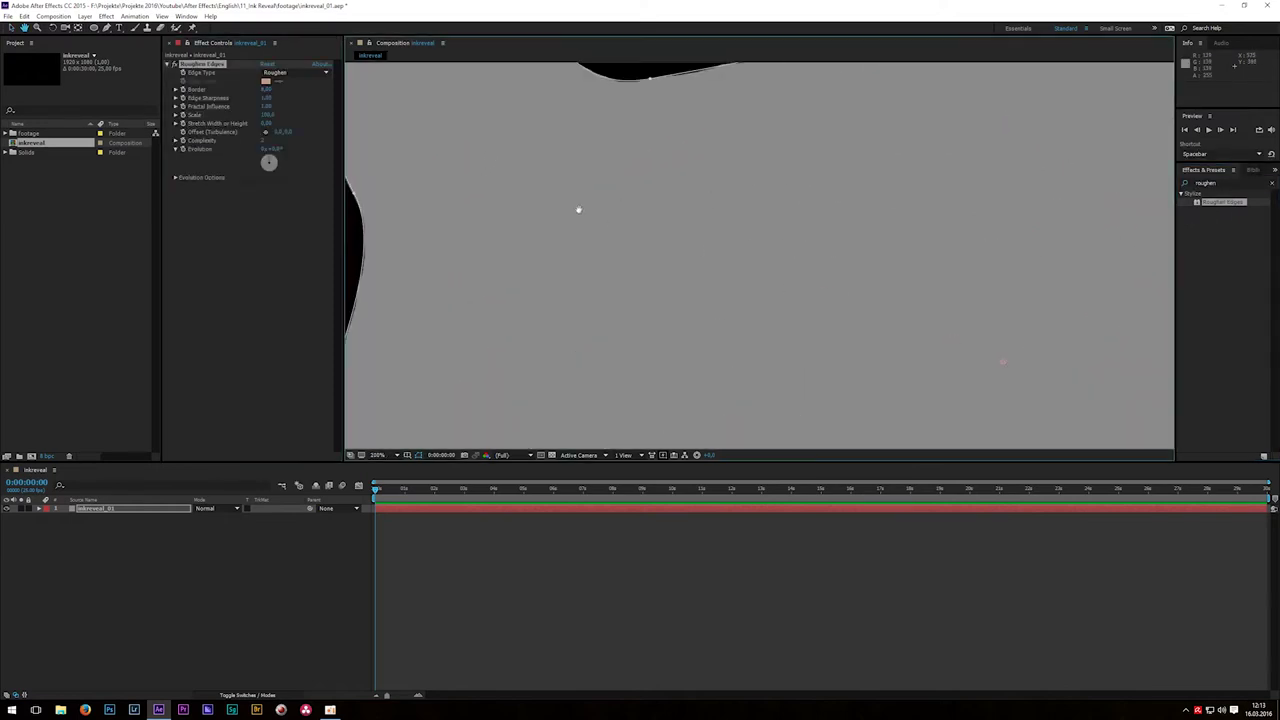
left_click_drag(650, 243, 695, 213)
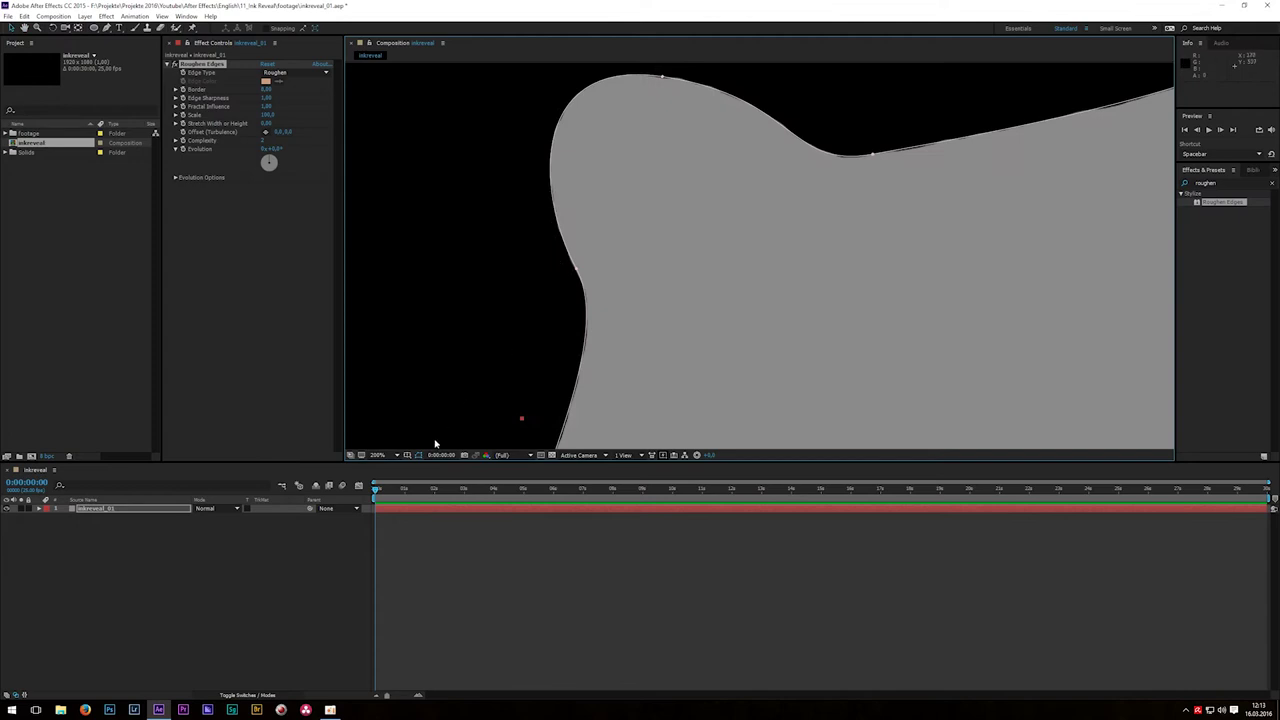
left_click(418, 455)
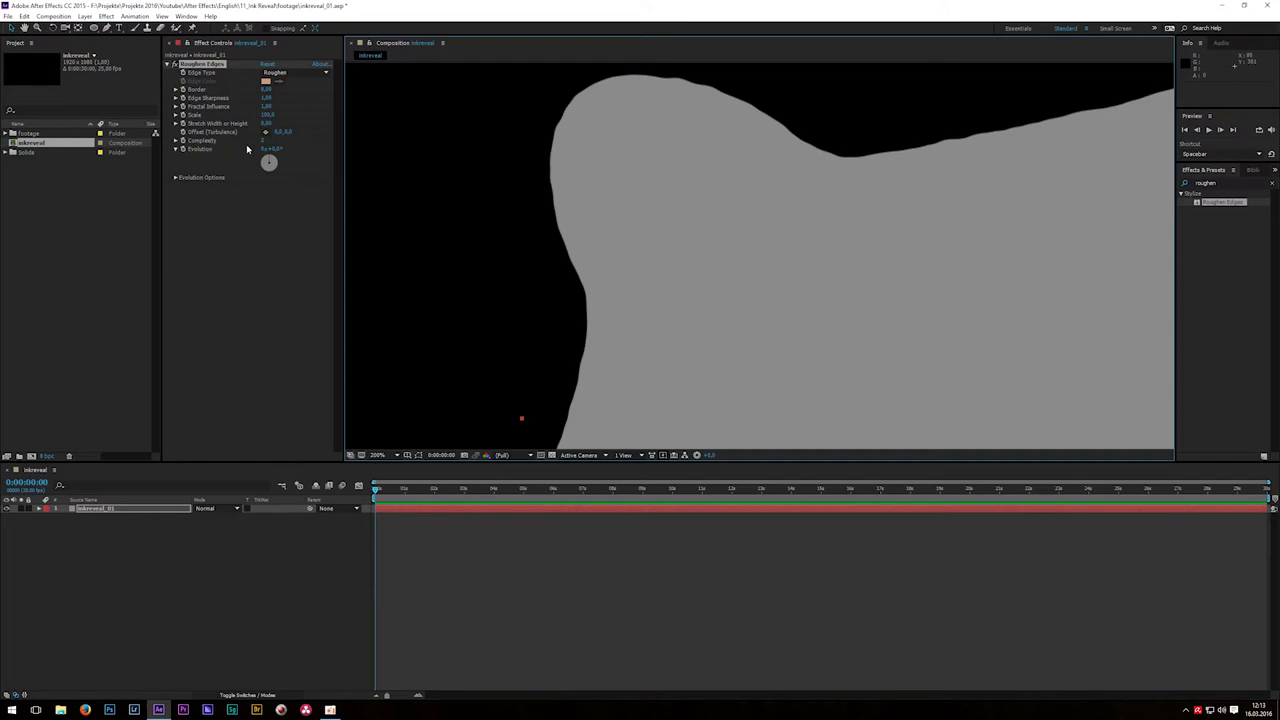
Set the Roughen Edges Complexity to 10 and raise Border until the edge looks strongly eroded
left_click_drag(262, 147, 300, 147)
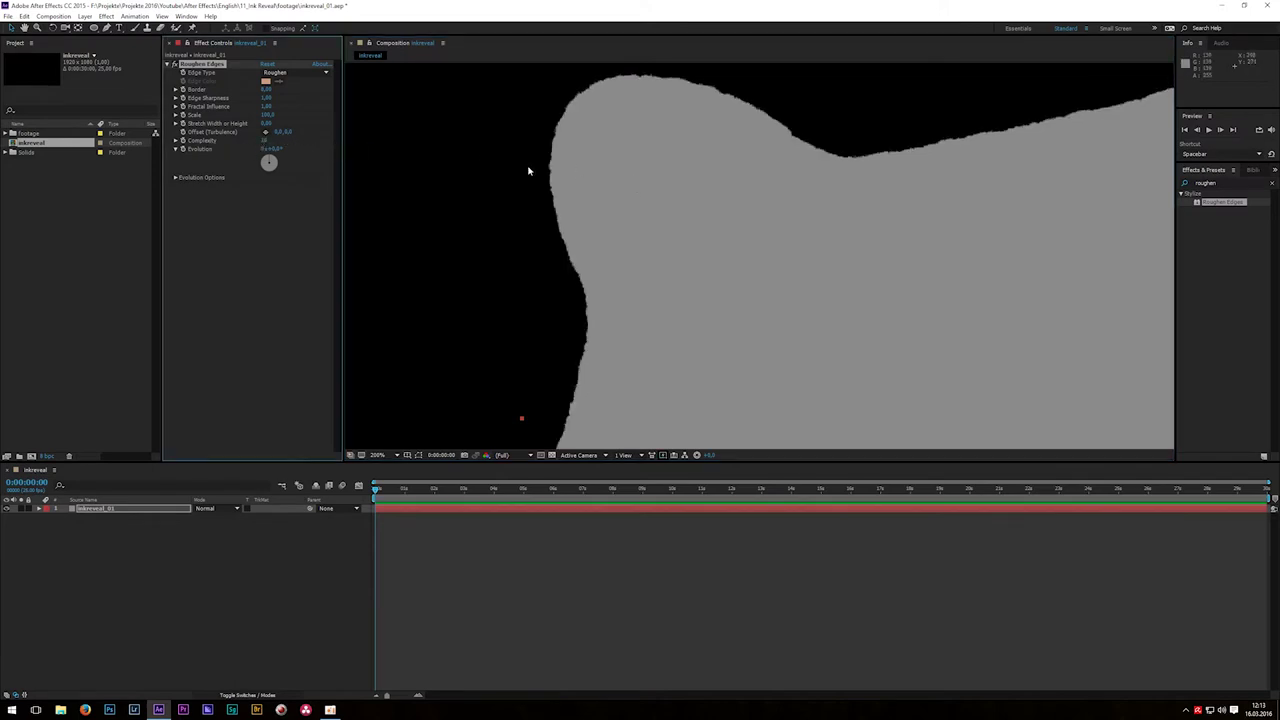
left_click_drag(266, 89, 307, 156)
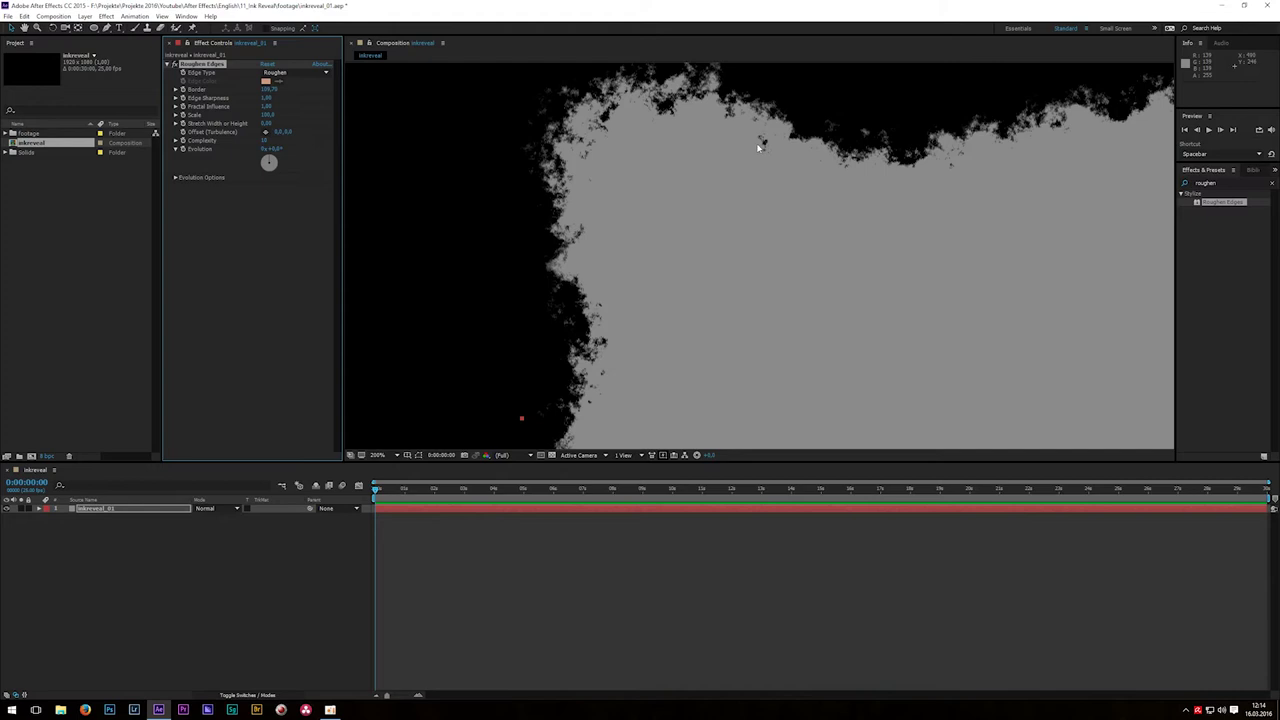
Try the Cut and Spiky edge types of Roughen Edges and return to Roughen
left_click(292, 72)
left_click(295, 106)
left_click(297, 73)
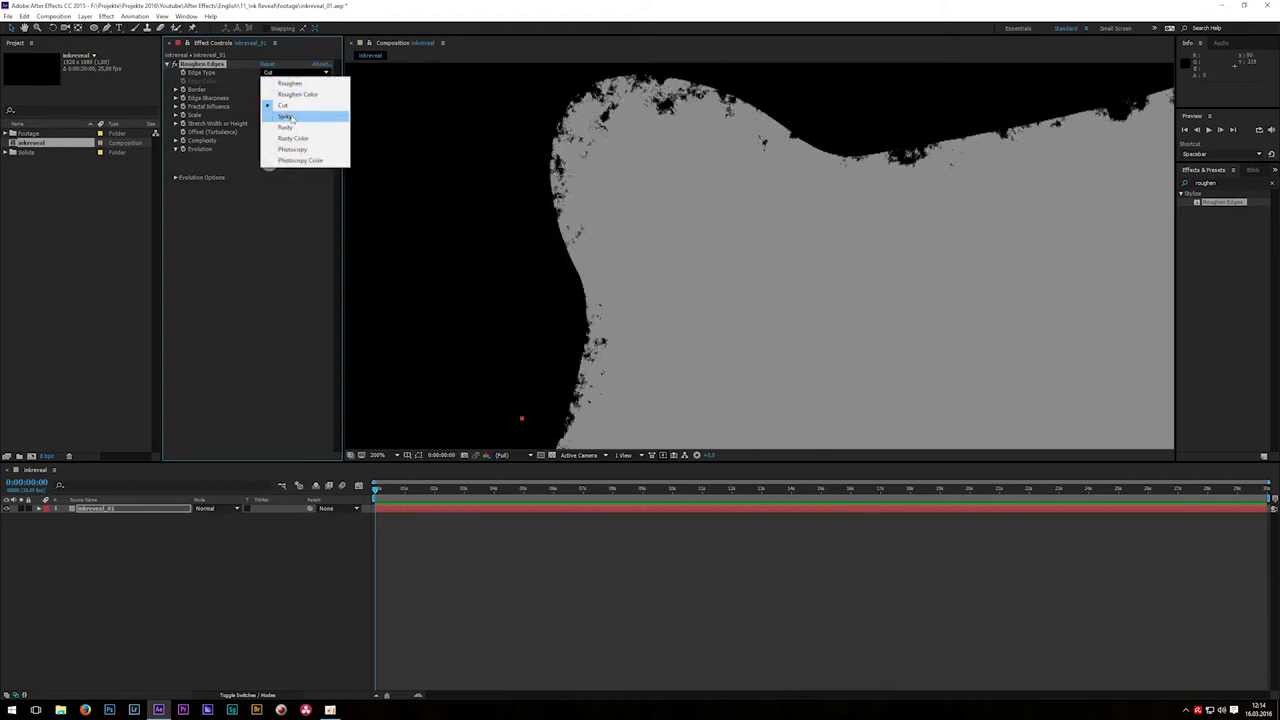
left_click(298, 114)
left_click(305, 74)
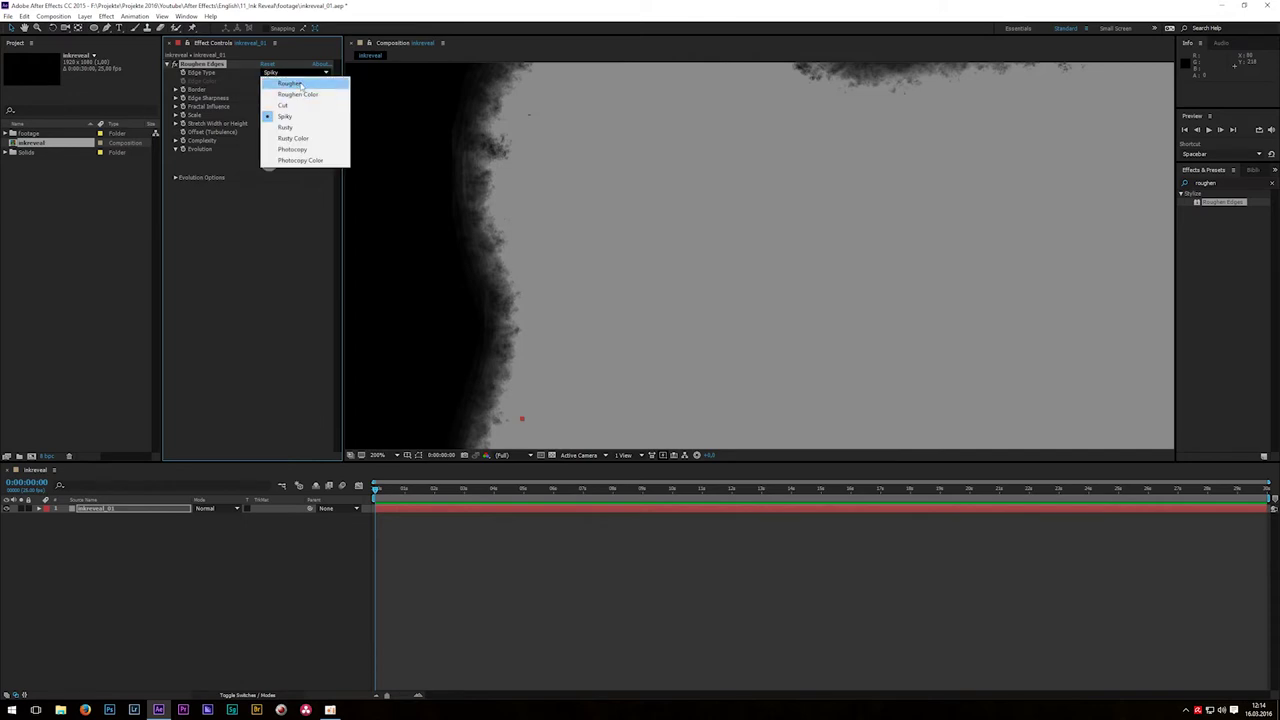
left_click(295, 84)
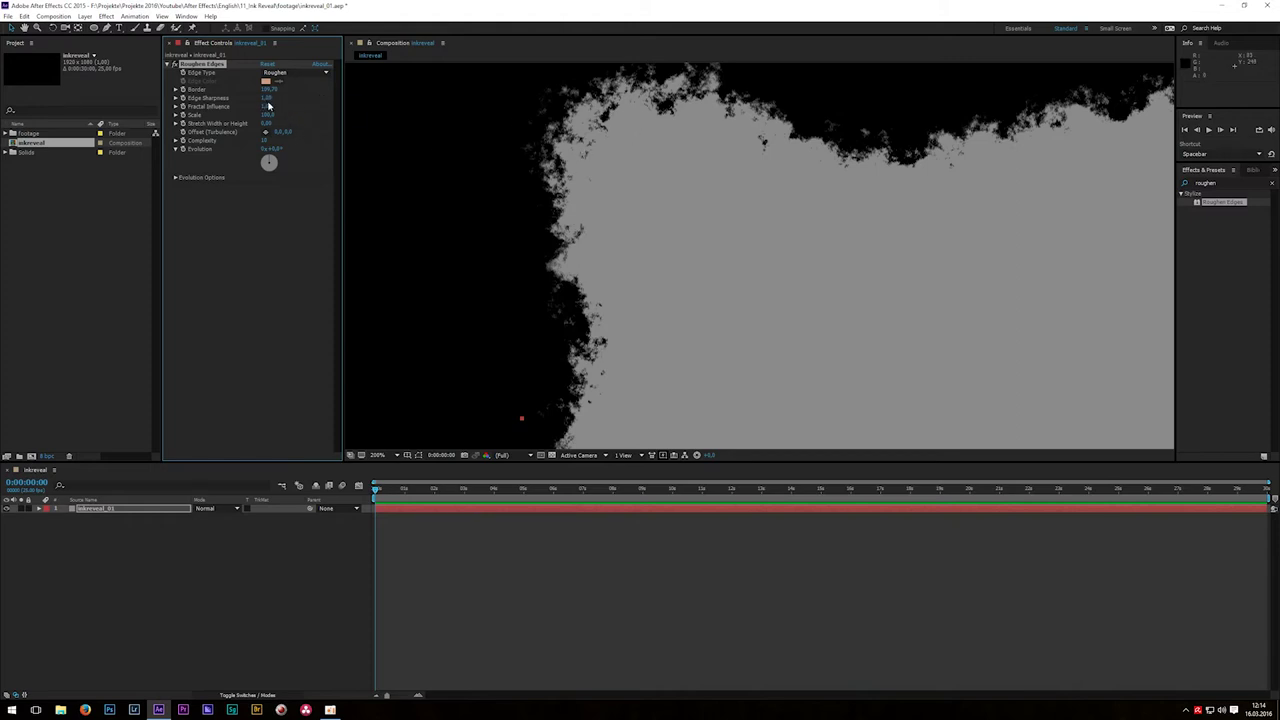
Set the Roughen Edges Edge Sharpness to 0,25 and Scale to 200
left_click(268, 99)
type("0,25")
key("Return")
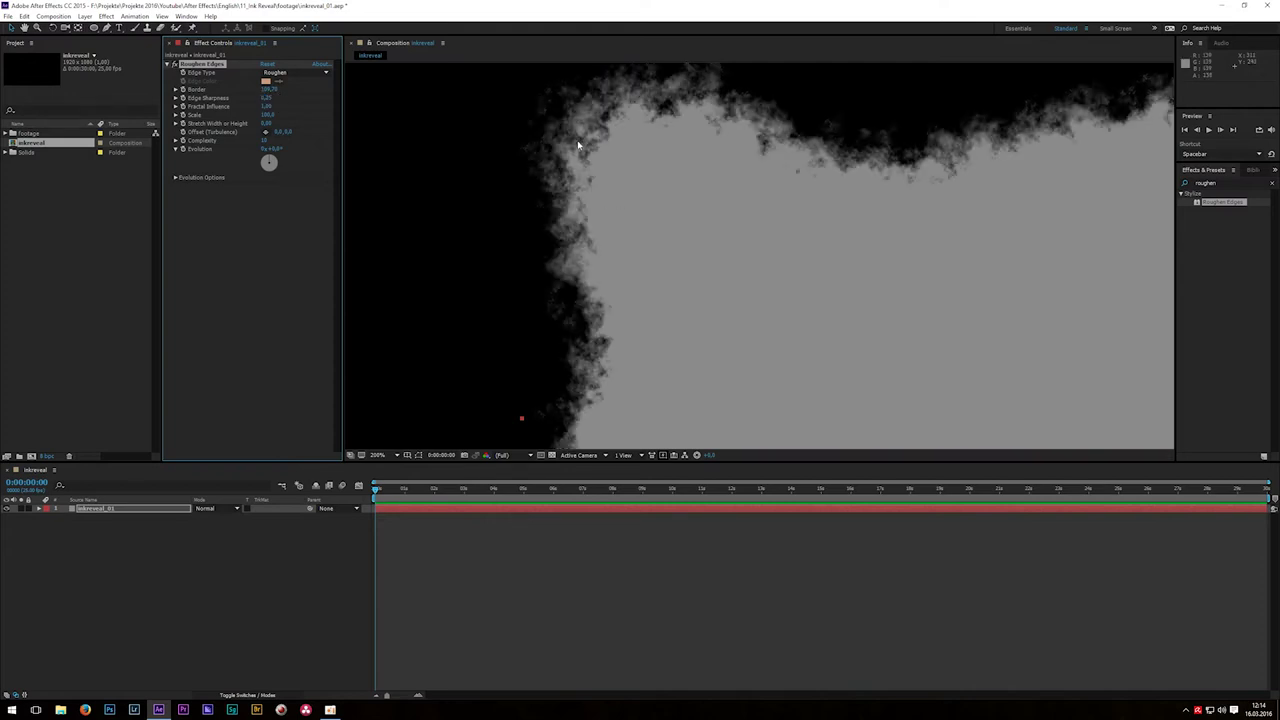
left_click_drag(266, 117, 517, 180)
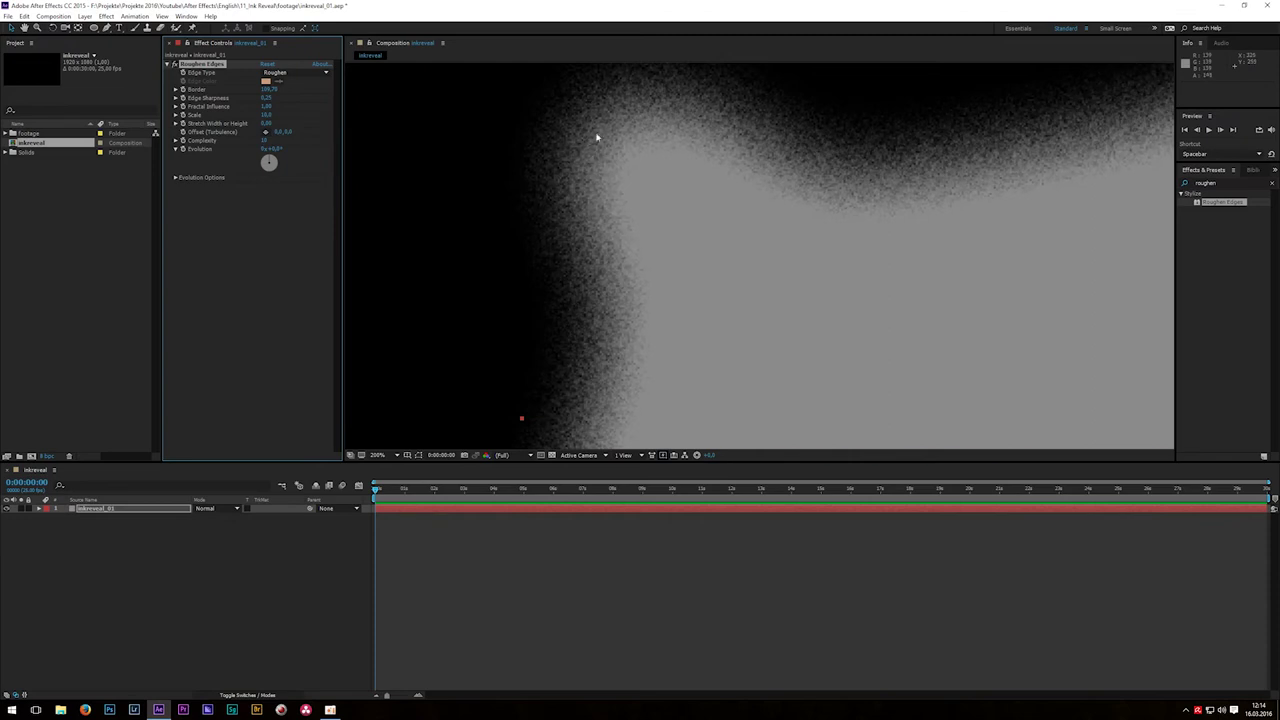
left_click(268, 116)
type("200")
key("Return")
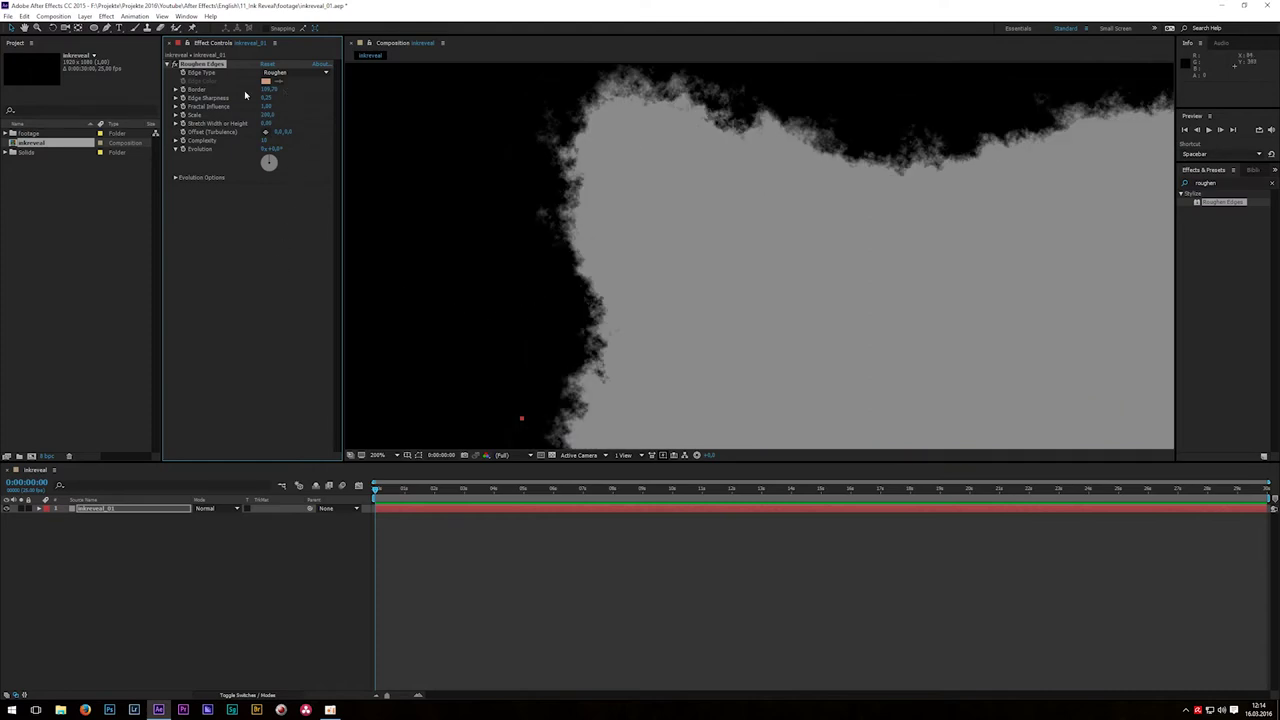
Add a Mask Expansion keyframe at 0:00:00:00 on inkreveal_01 and lower its value until the shape disappears completely
left_click(379, 456)
left_click(396, 466)
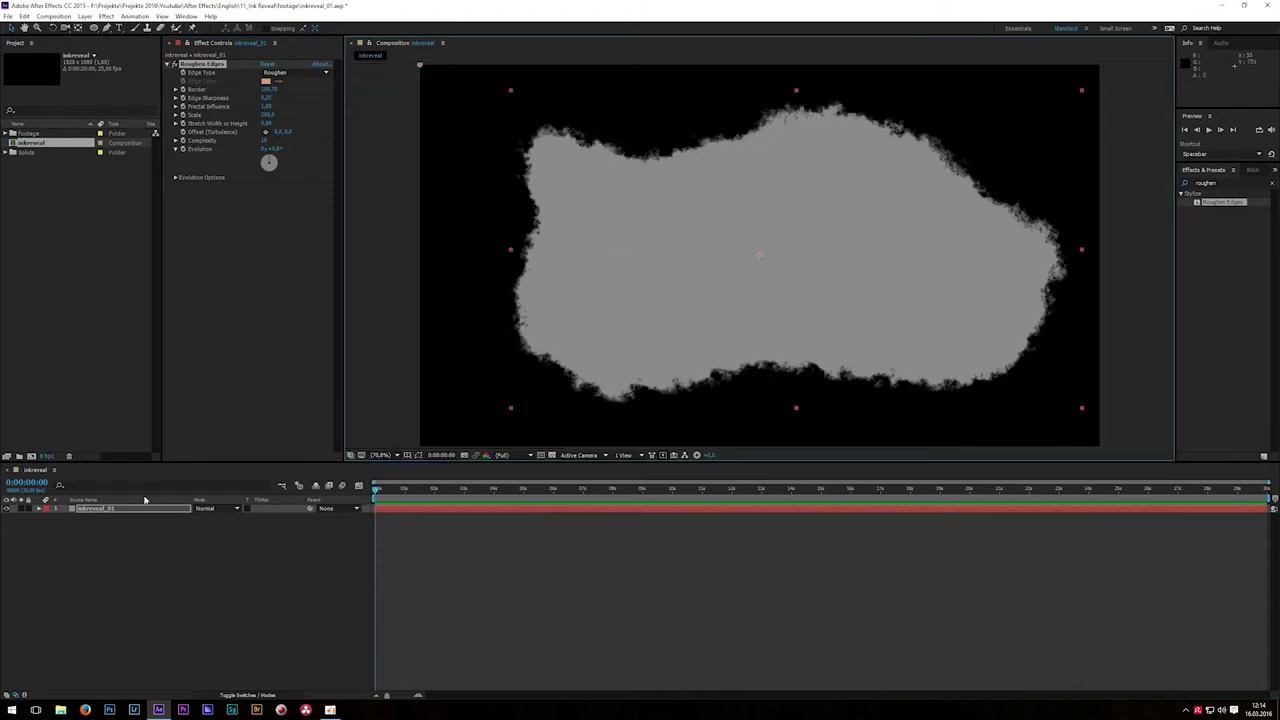
left_click(107, 513)
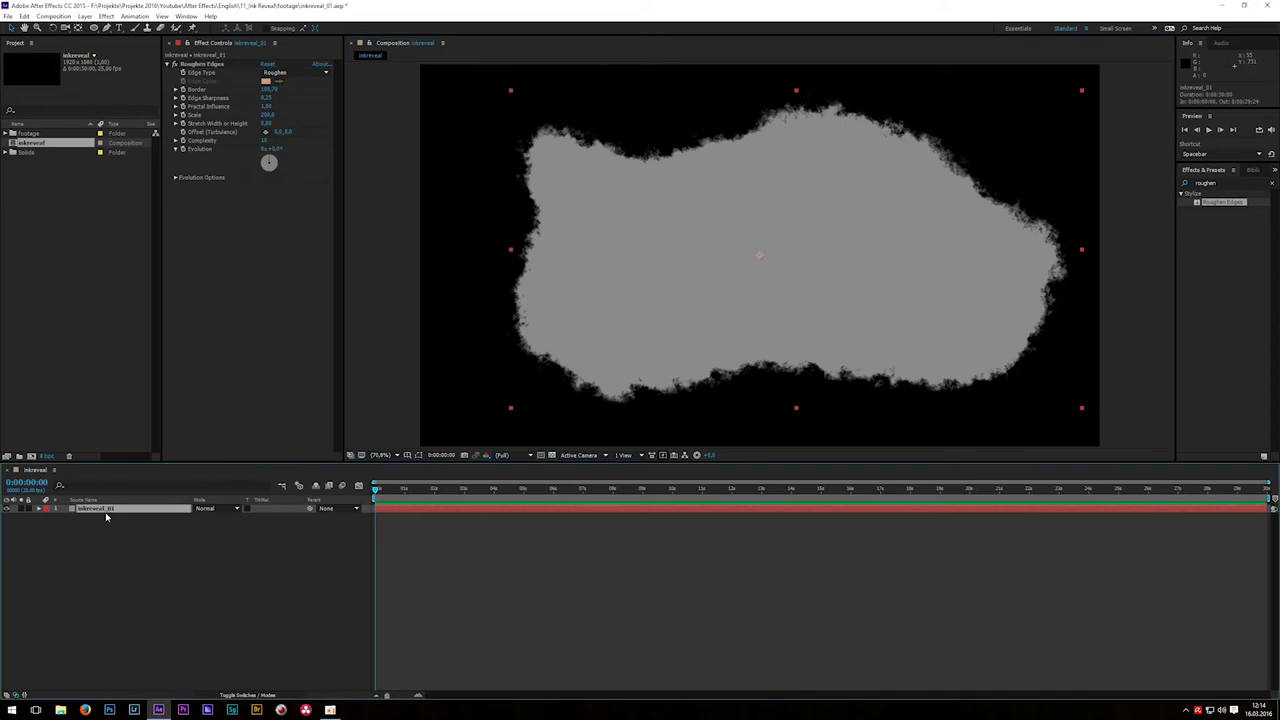
key("m")
key("m")
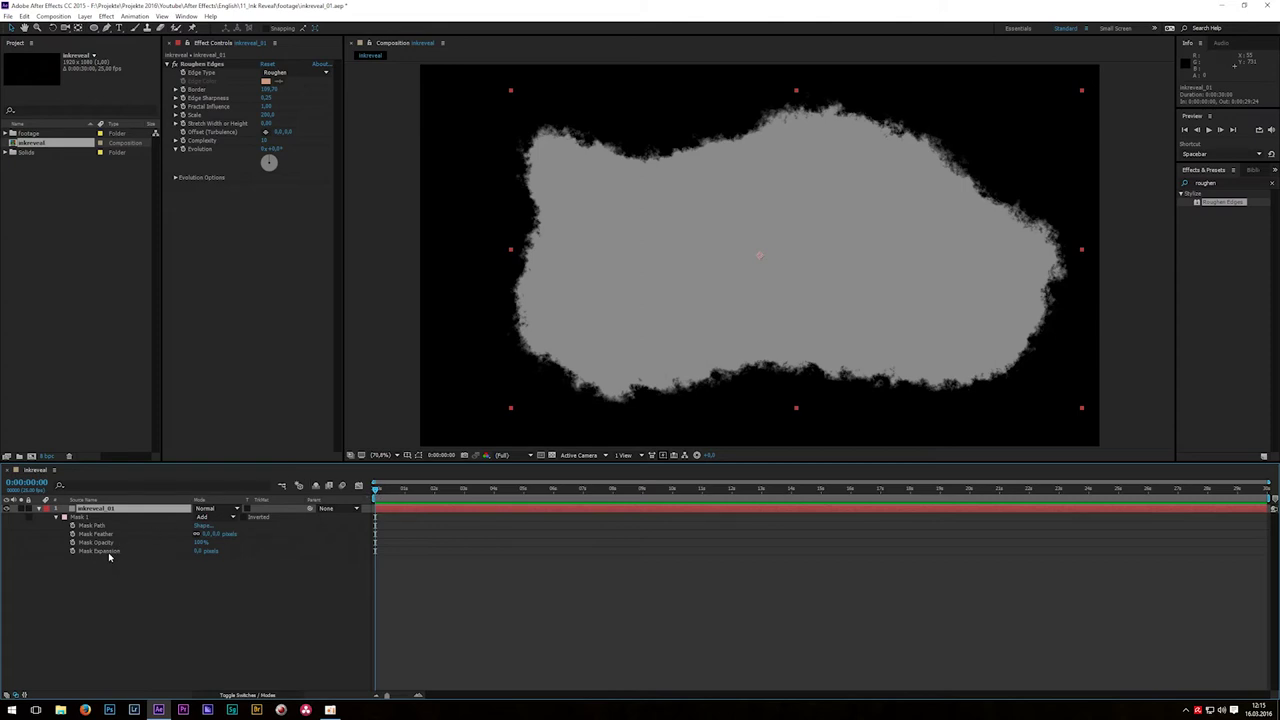
left_click(72, 551)
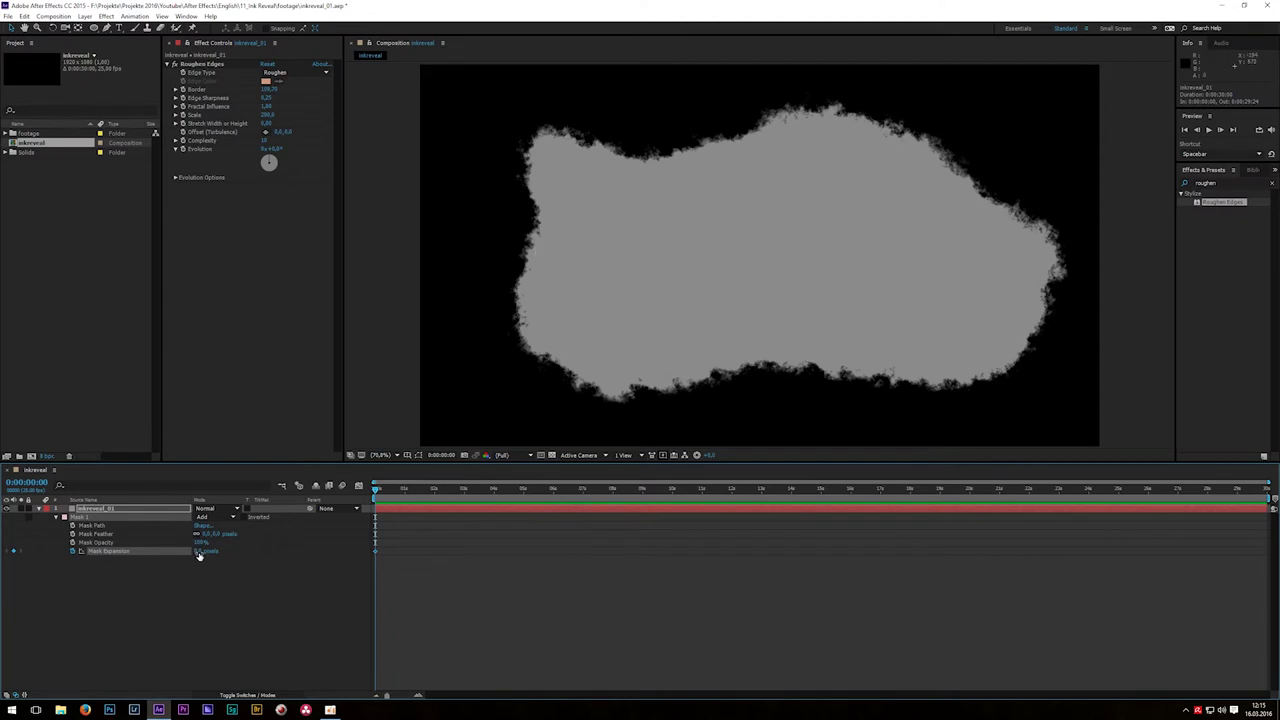
left_click_drag(199, 551, 156, 568)
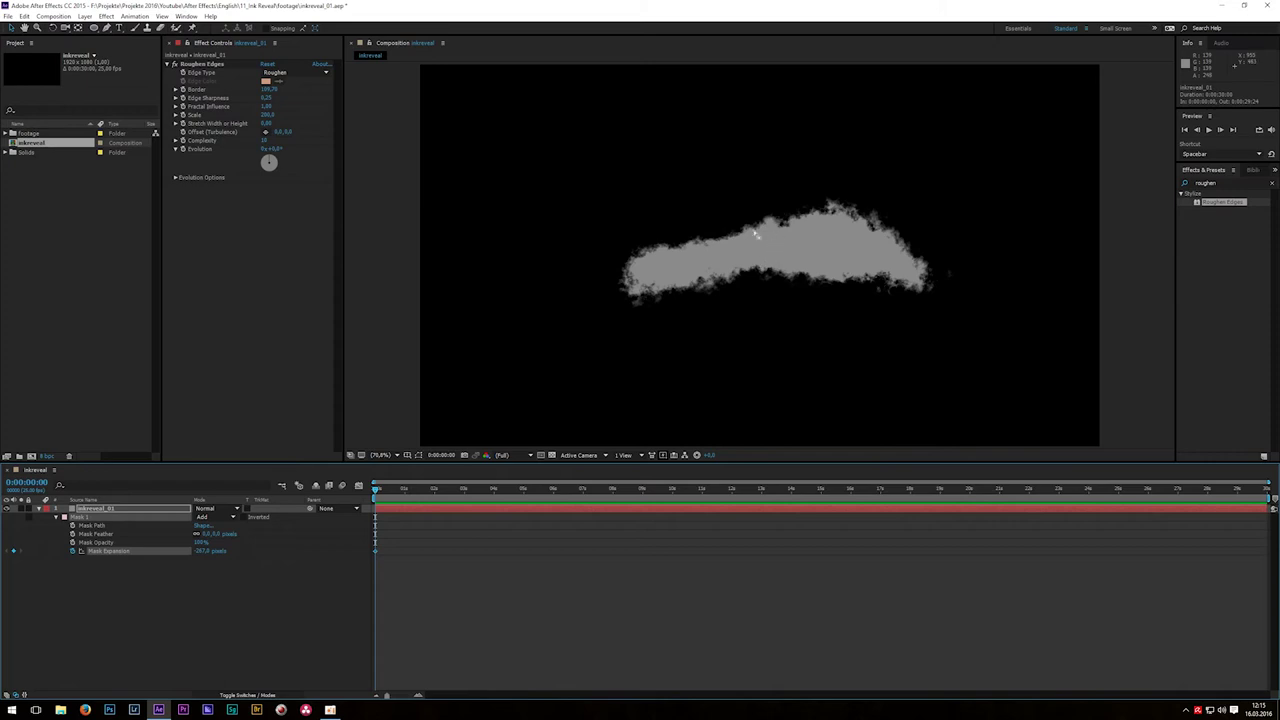
left_click_drag(202, 561, 167, 565)
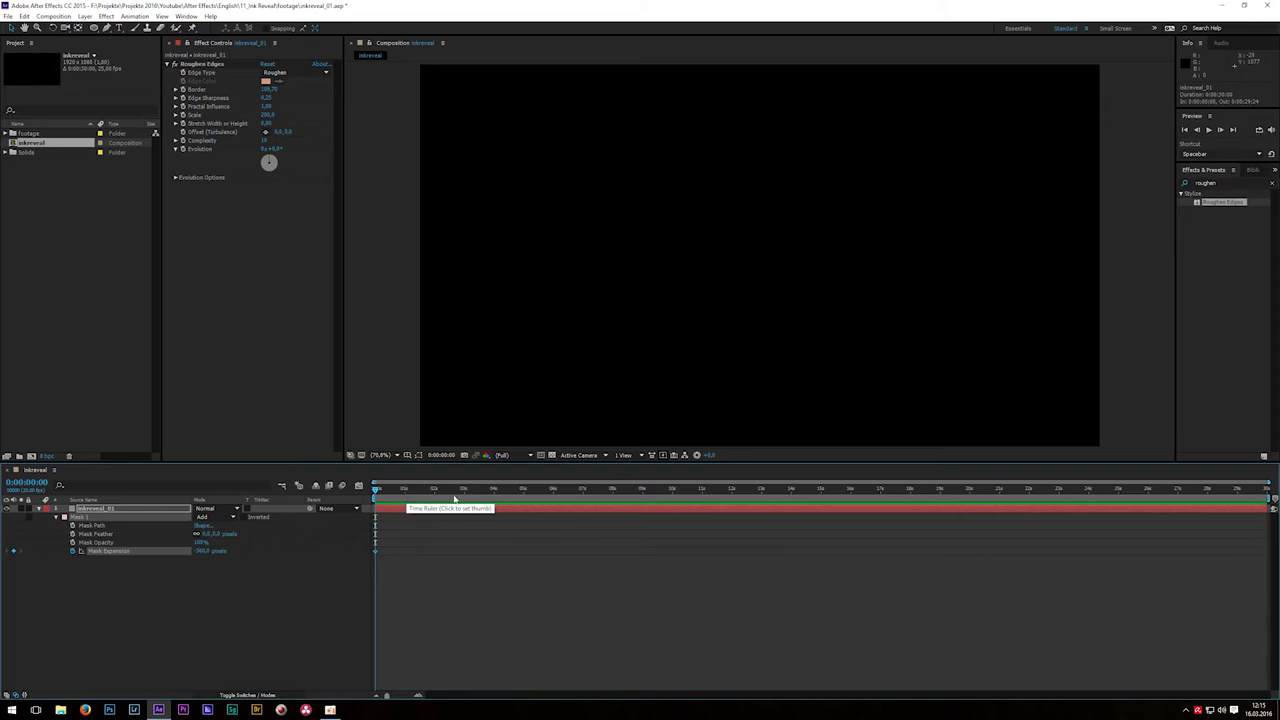
Keyframe Mask Expansion on inkreveal_01 at 0:00:01:00, raised until the shape nearly fills the frame, and set the layer's Scale to 115%
left_click(404, 496)
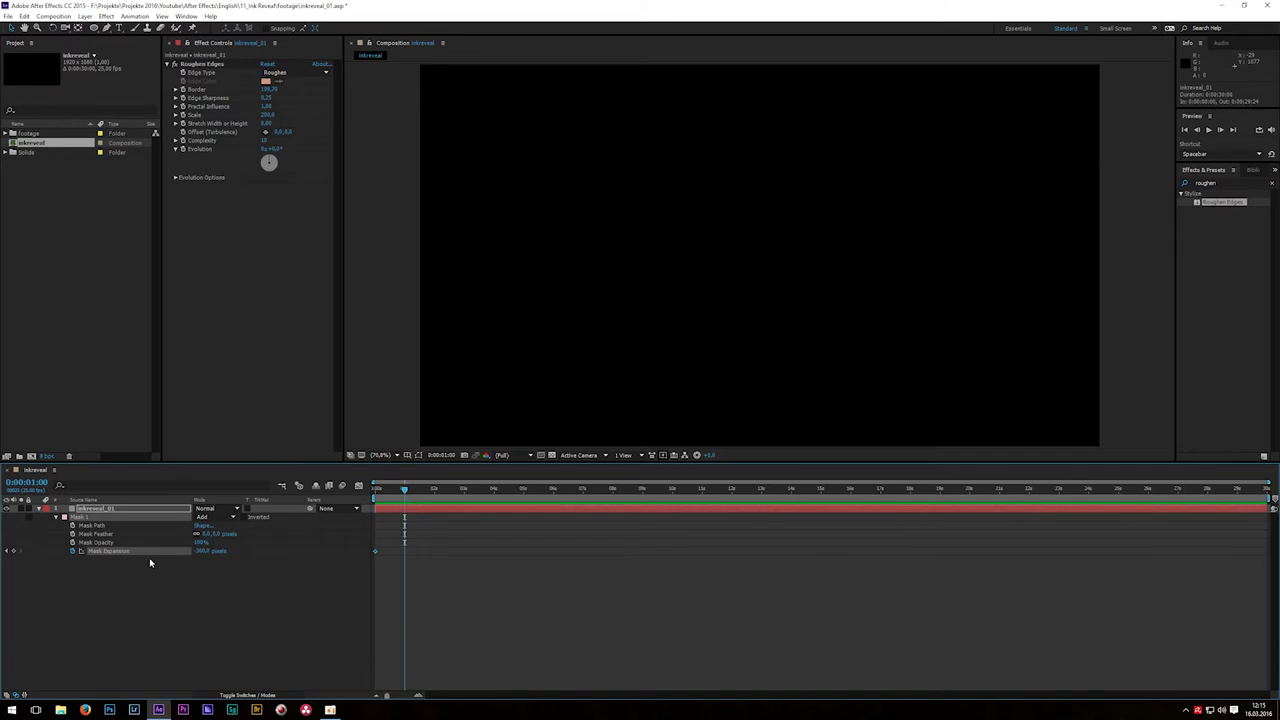
left_click_drag(208, 551, 538, 362)
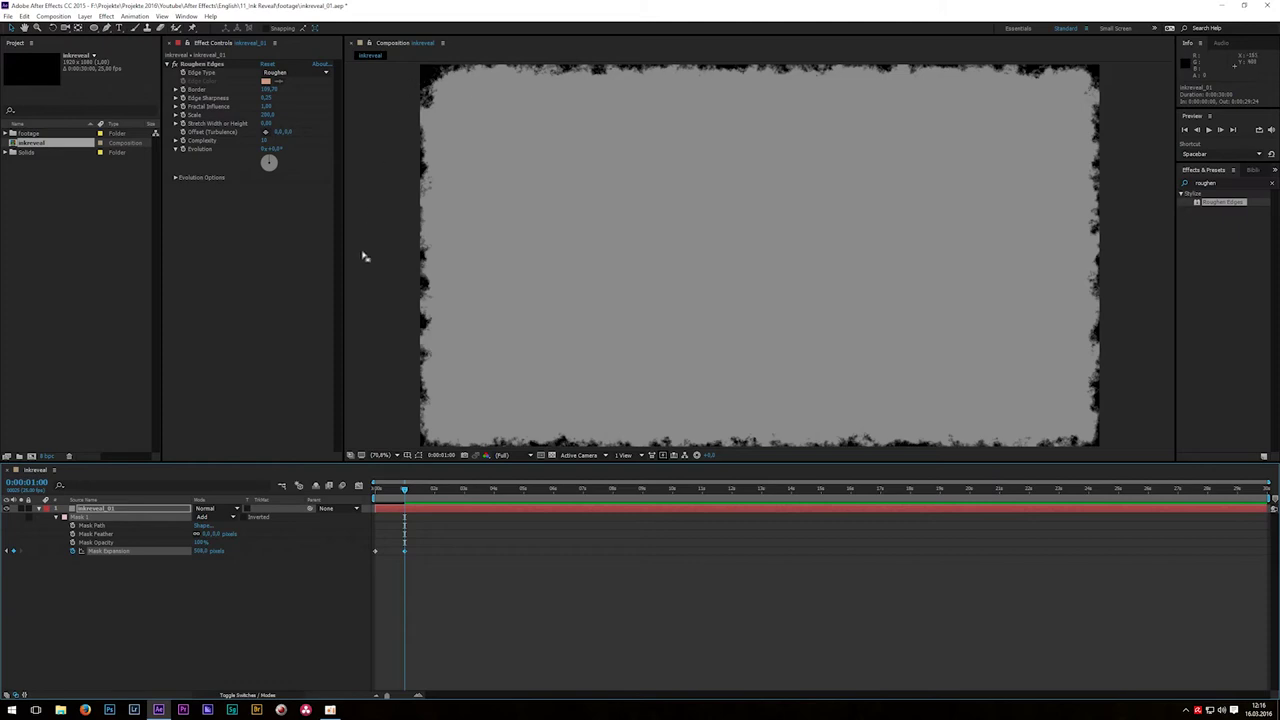
left_click(131, 511)
key("s")
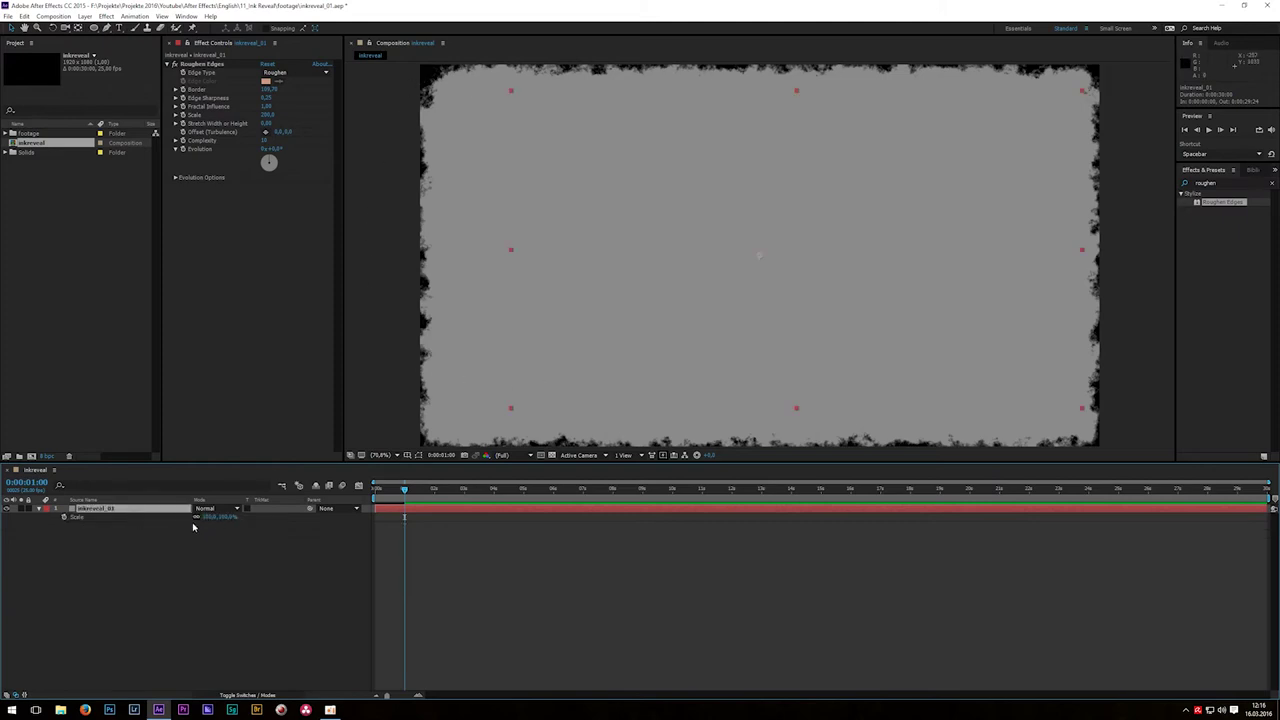
left_click(224, 516)
type("115")
key("Return")
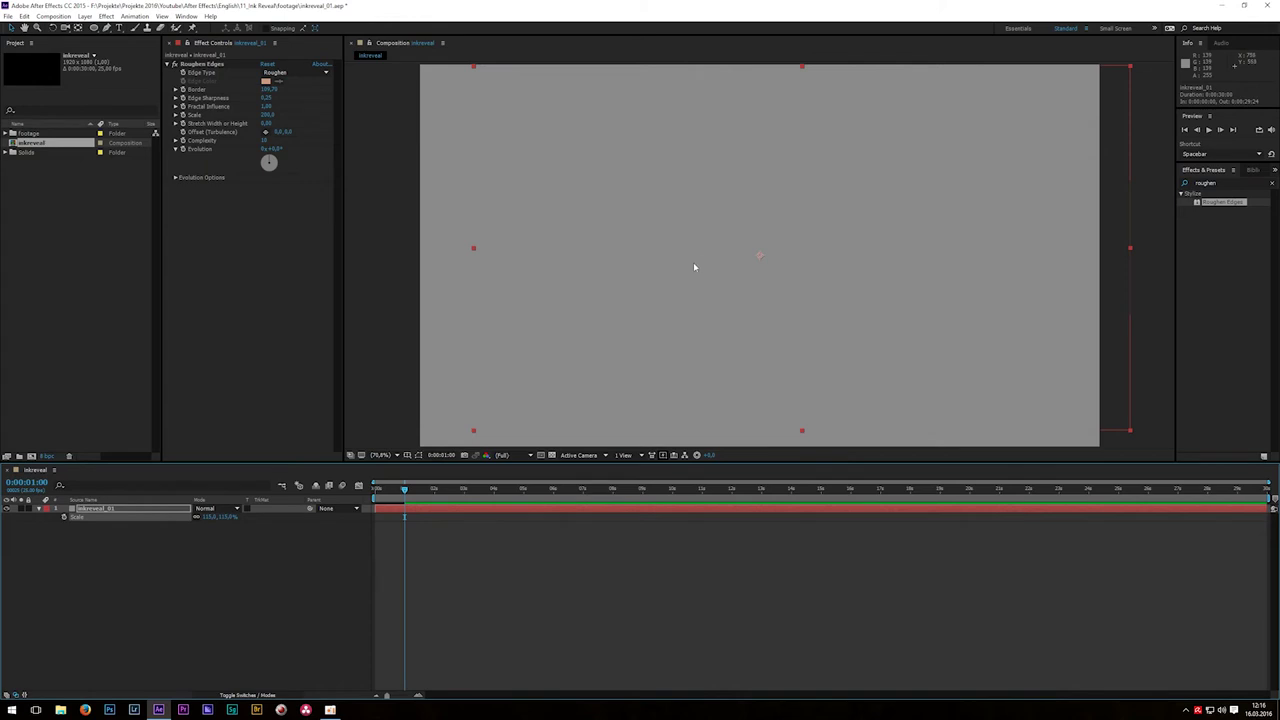
Scrub through the first second of the composition to check how the ink shape grows
left_click(375, 492)
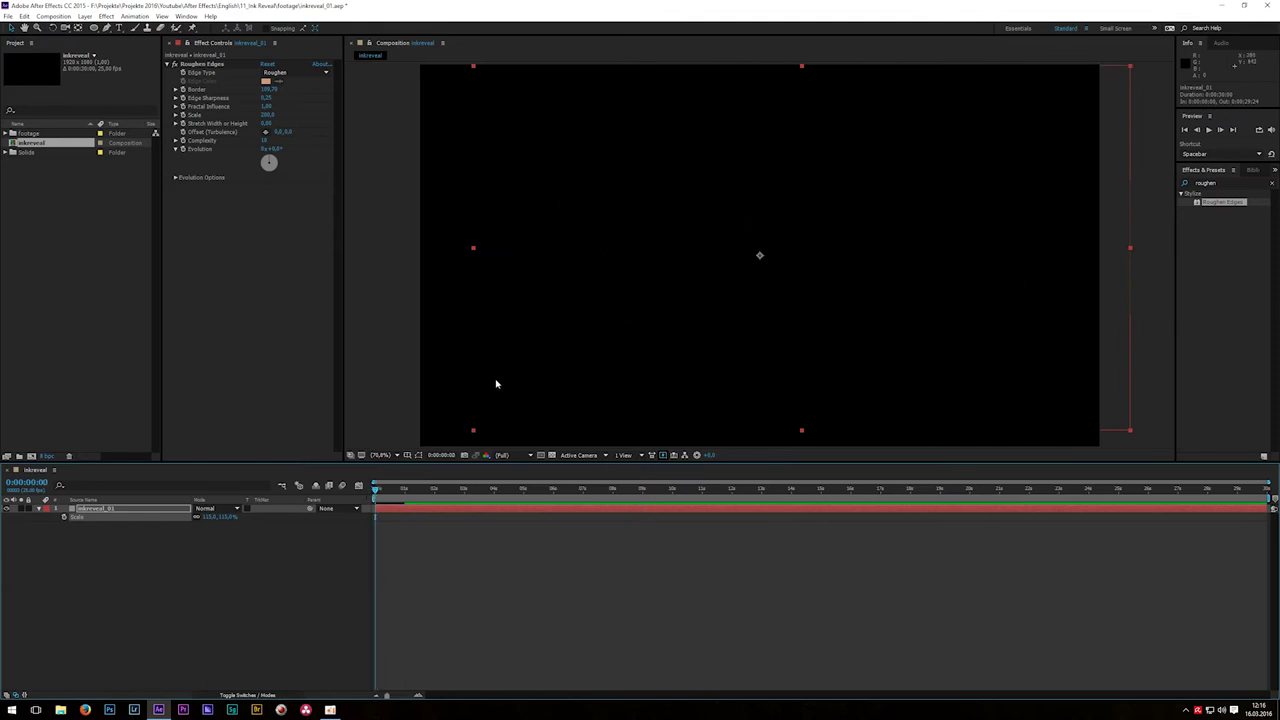
left_click_drag(378, 493, 399, 495)
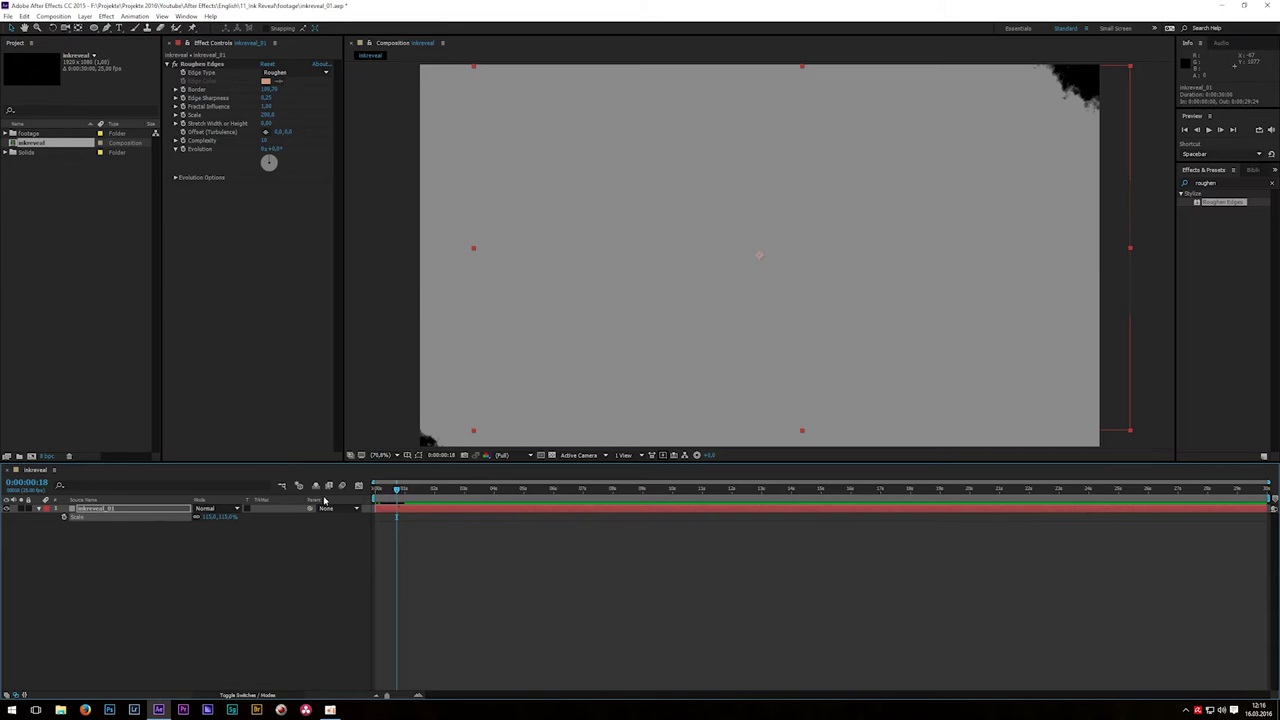
left_click_drag(389, 488, 380, 488)
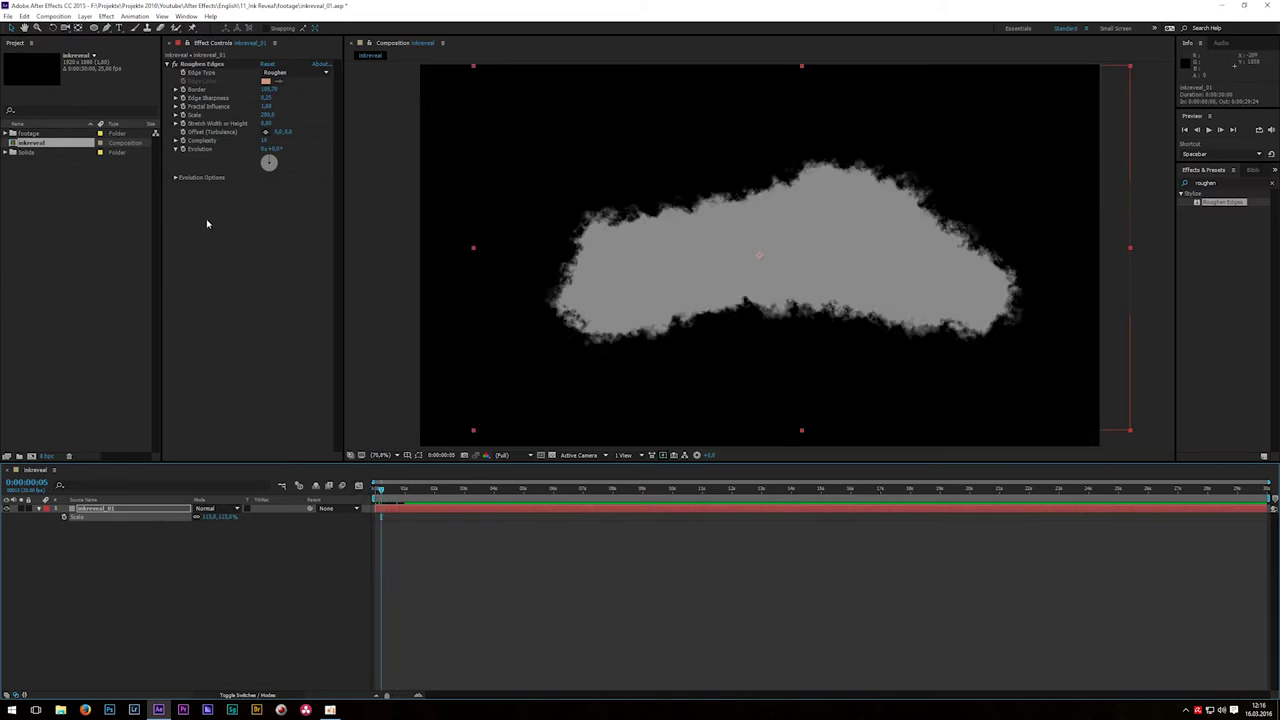
Draw an additional closed mask with the Pen tool around the upper-left corner of the composition on inkreveal_01
left_click(106, 28)
key("comma")
key("comma")
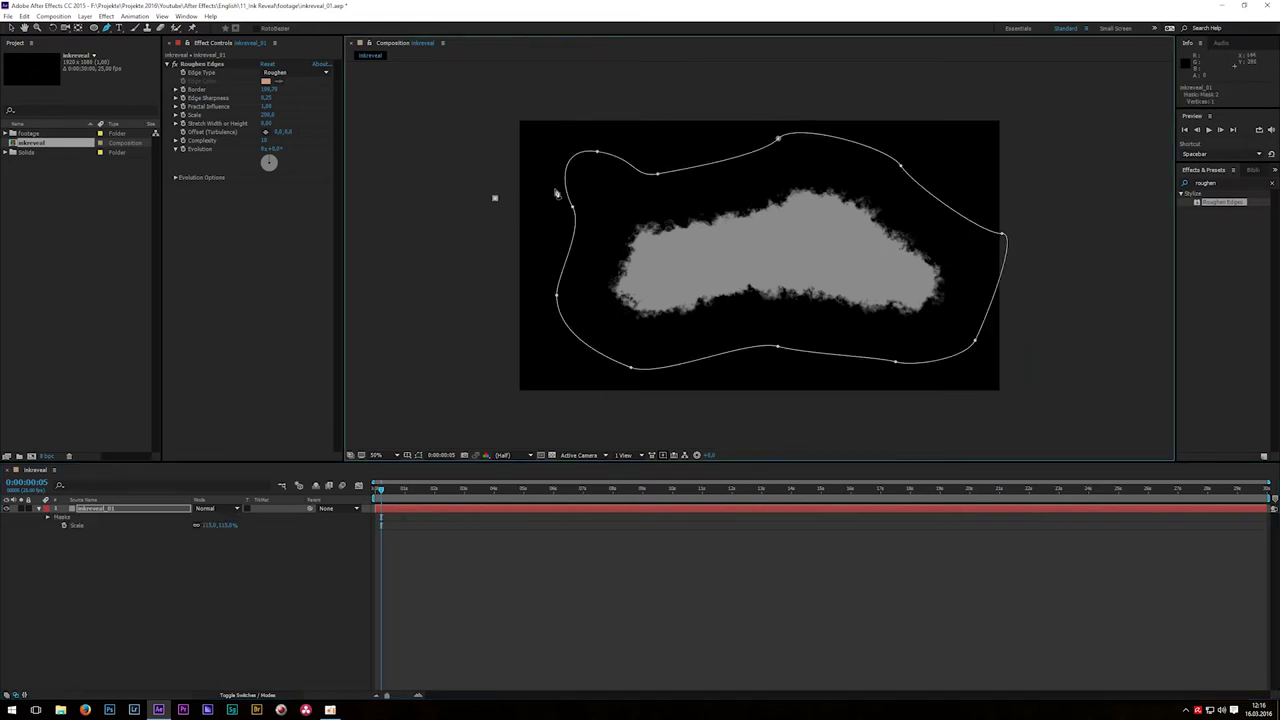
left_click_drag(590, 155, 644, 103)
left_click(509, 97)
left_click(494, 197)
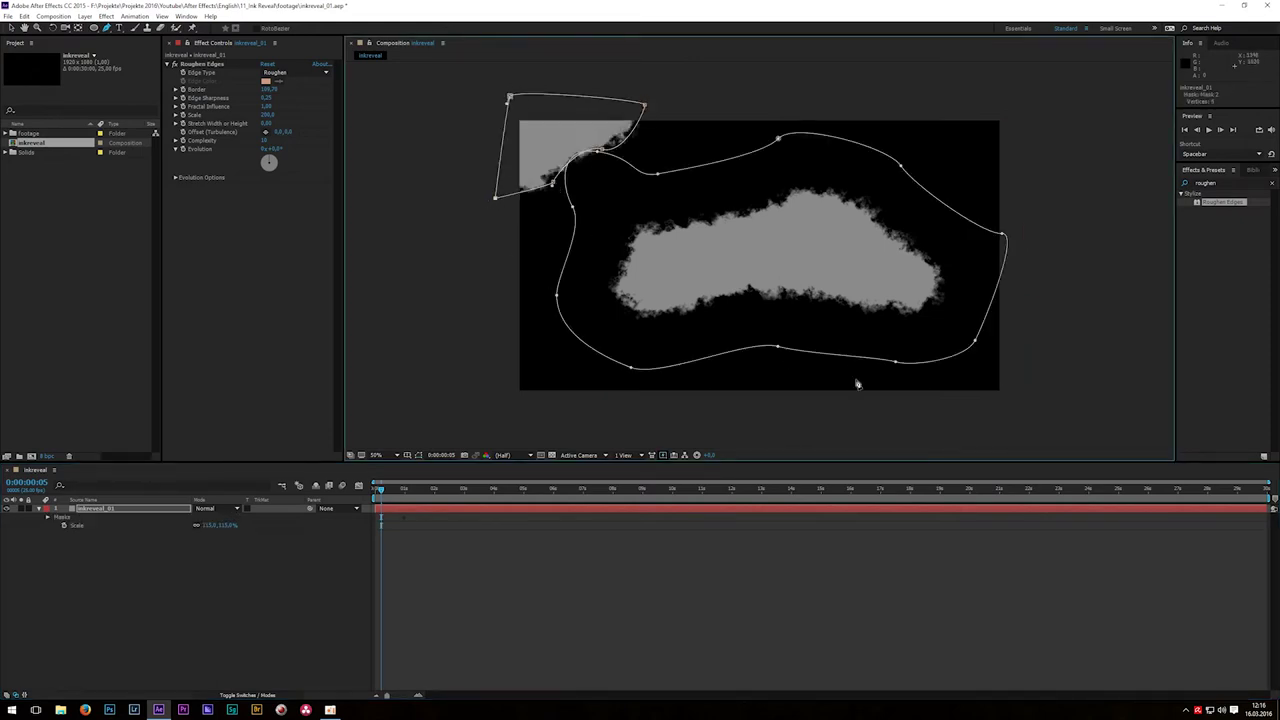
Draw another closed Pen mask around the lower-right corner of the composition on the same layer
left_click_drag(886, 416, 1038, 348)
left_click(1036, 354)
left_click(1019, 411)
left_click(887, 414)
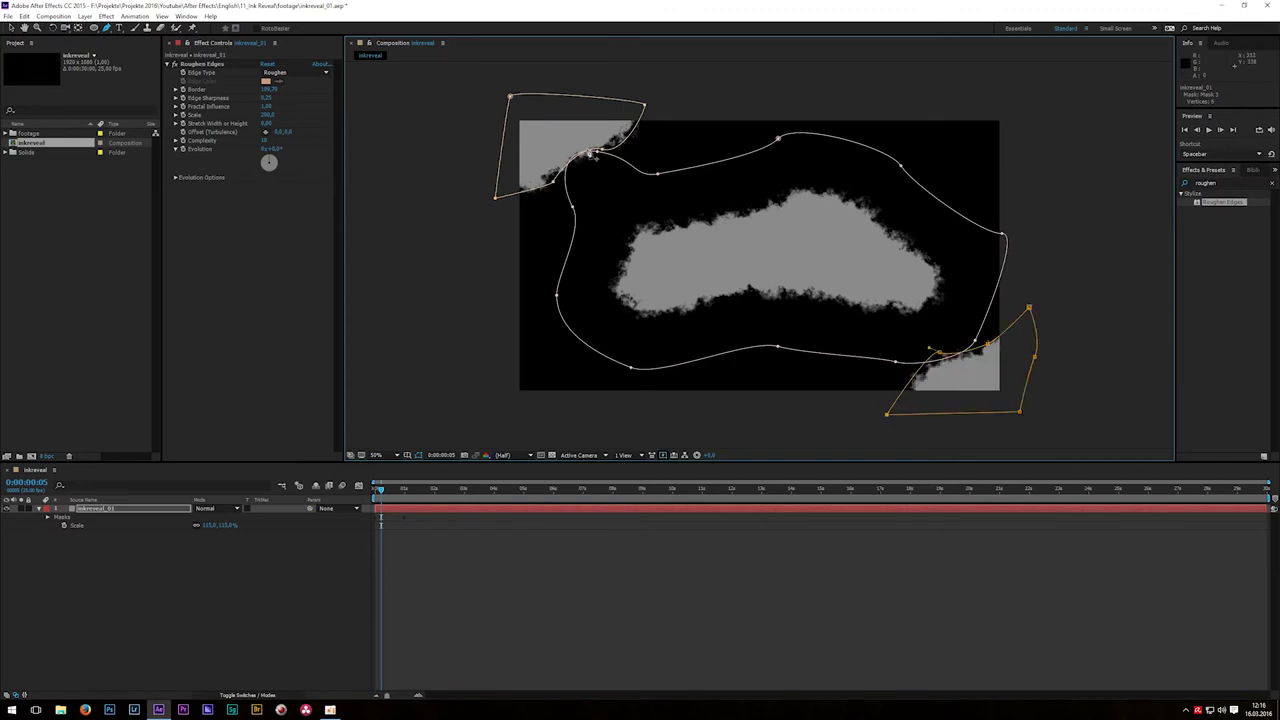
Delete the two corner masks from inkreveal_01, keeping only the original Mask 1
key("m")
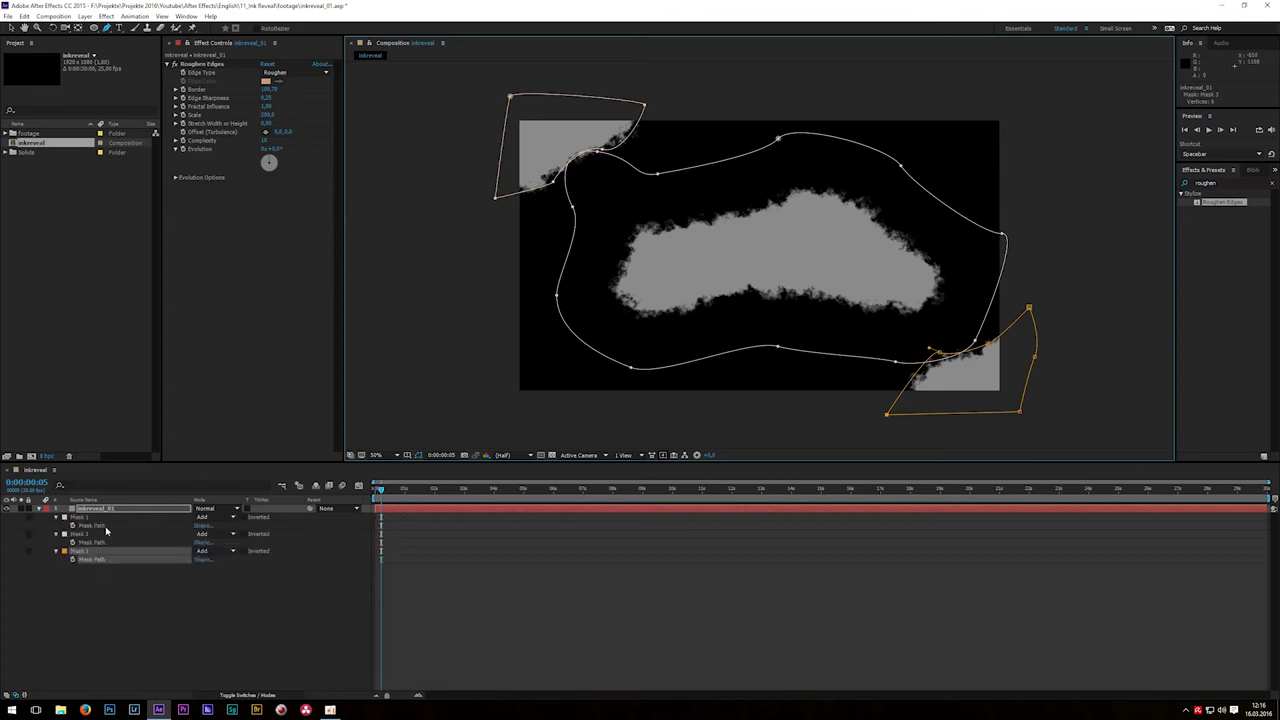
left_click(84, 537)
key("Delete")
left_click(84, 537)
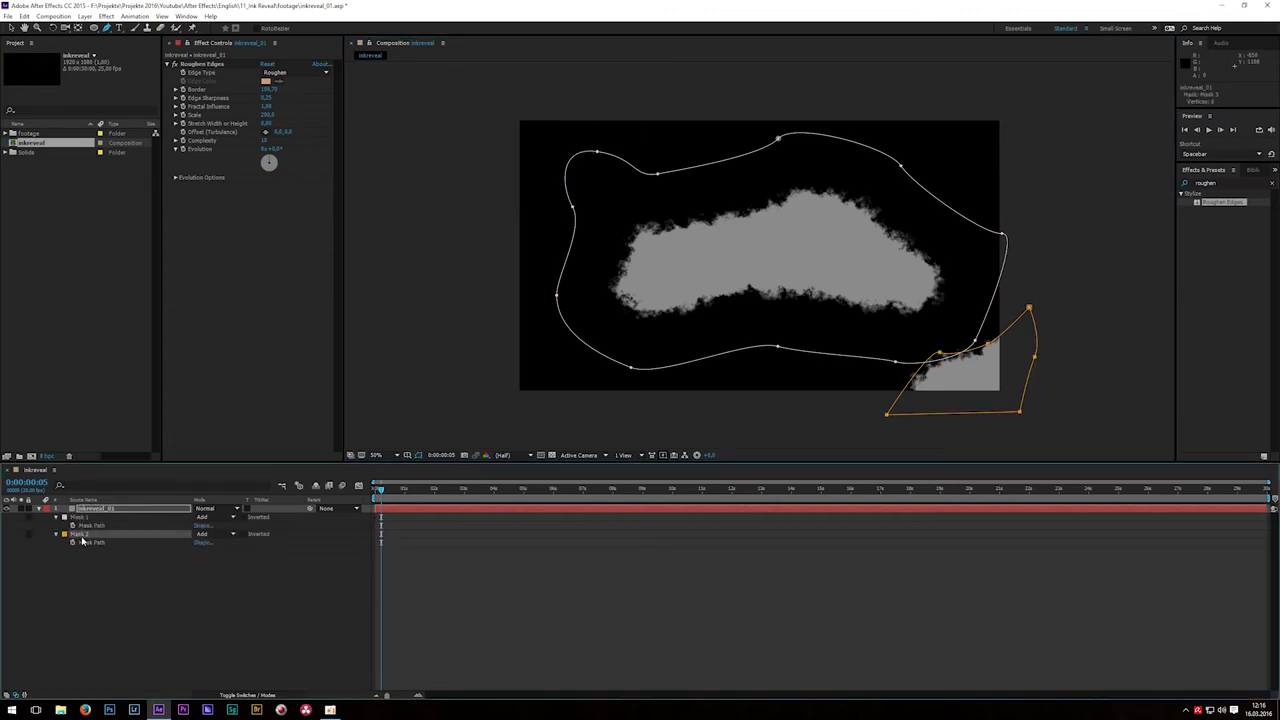
key("Delete")
Collapse the properties of inkreveal_01, hide the layer and deselect it
key("u")
key("u")
left_click(8, 509)
left_click(73, 562)
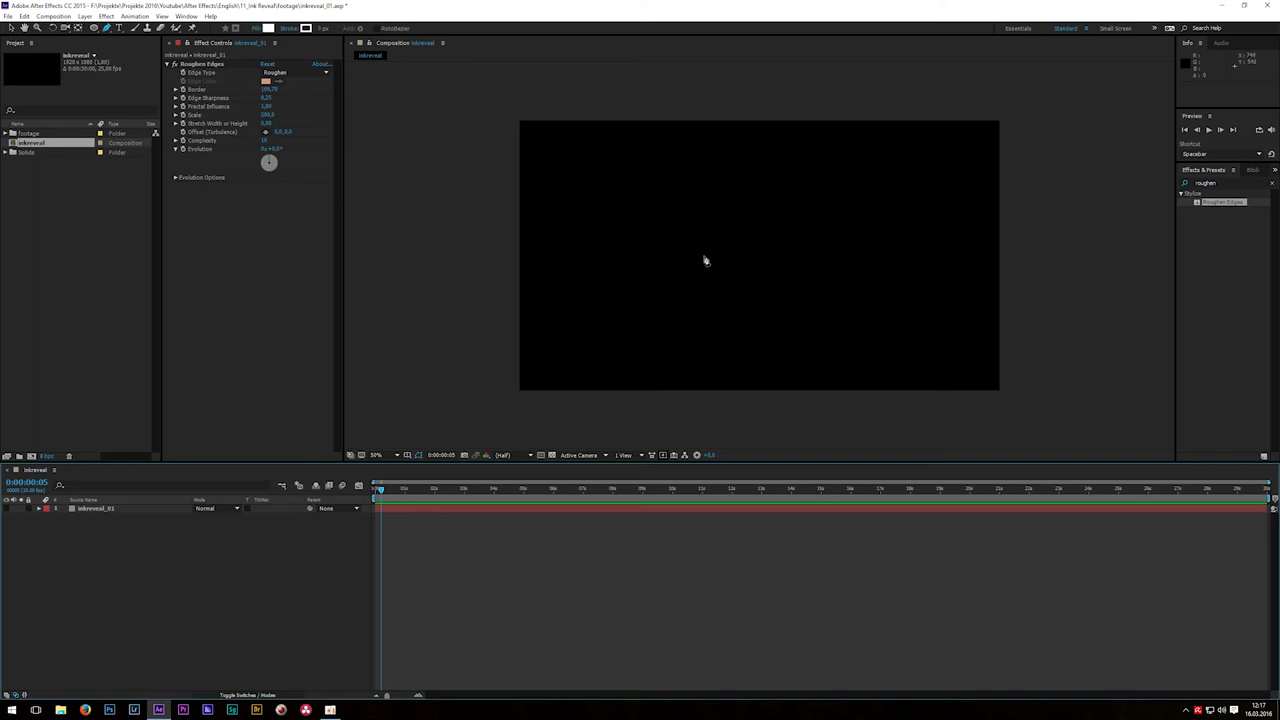
key("v")
Draw four white ellipses of different sizes on a new shape layer with the Ellipse tool, spread across the frame
left_click(93, 29)
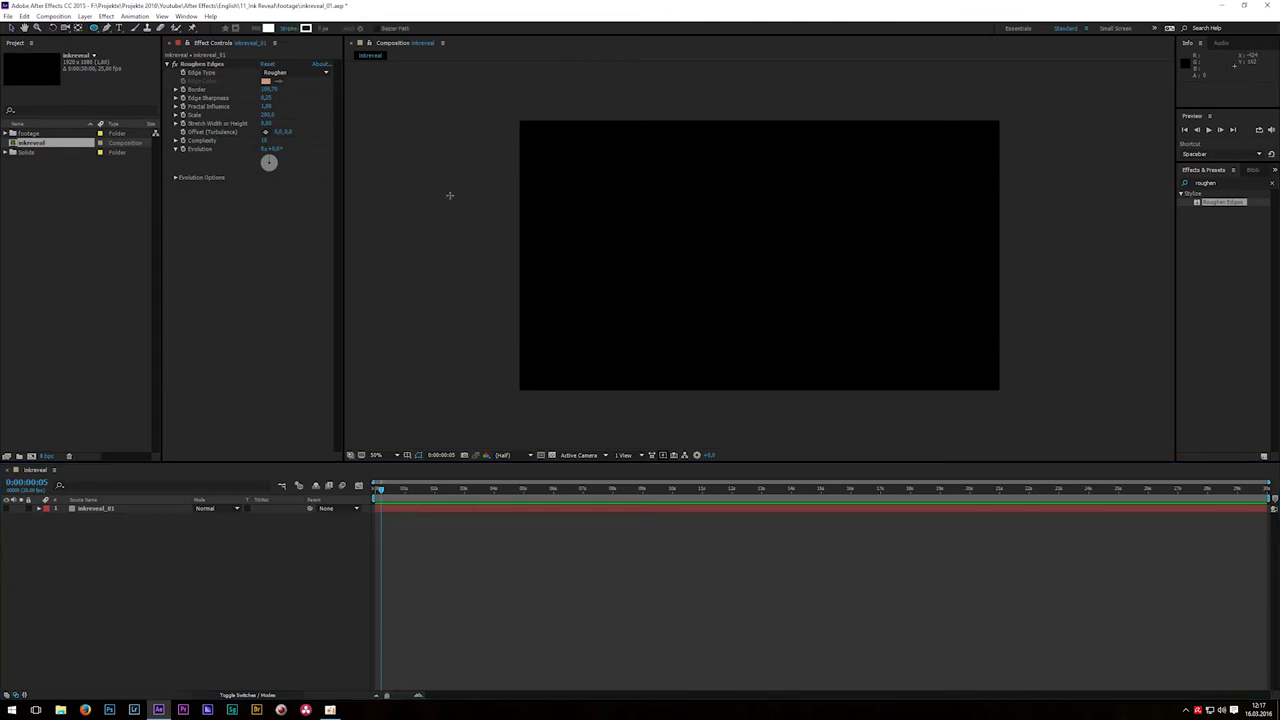
left_click(377, 455)
left_click(402, 477)
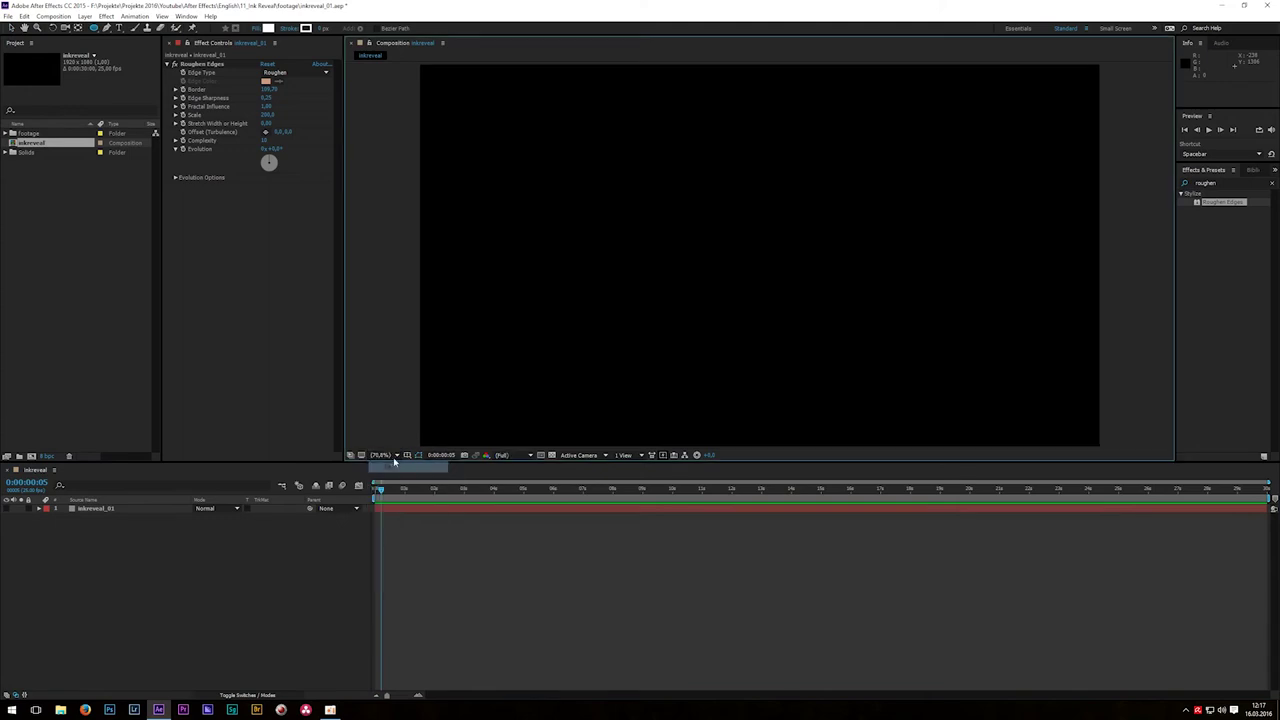
left_click(504, 126)
left_click_drag(537, 149, 660, 207)
left_click_drag(872, 136, 836, 172)
left_click_drag(545, 310, 606, 346)
left_click_drag(711, 249, 780, 328)
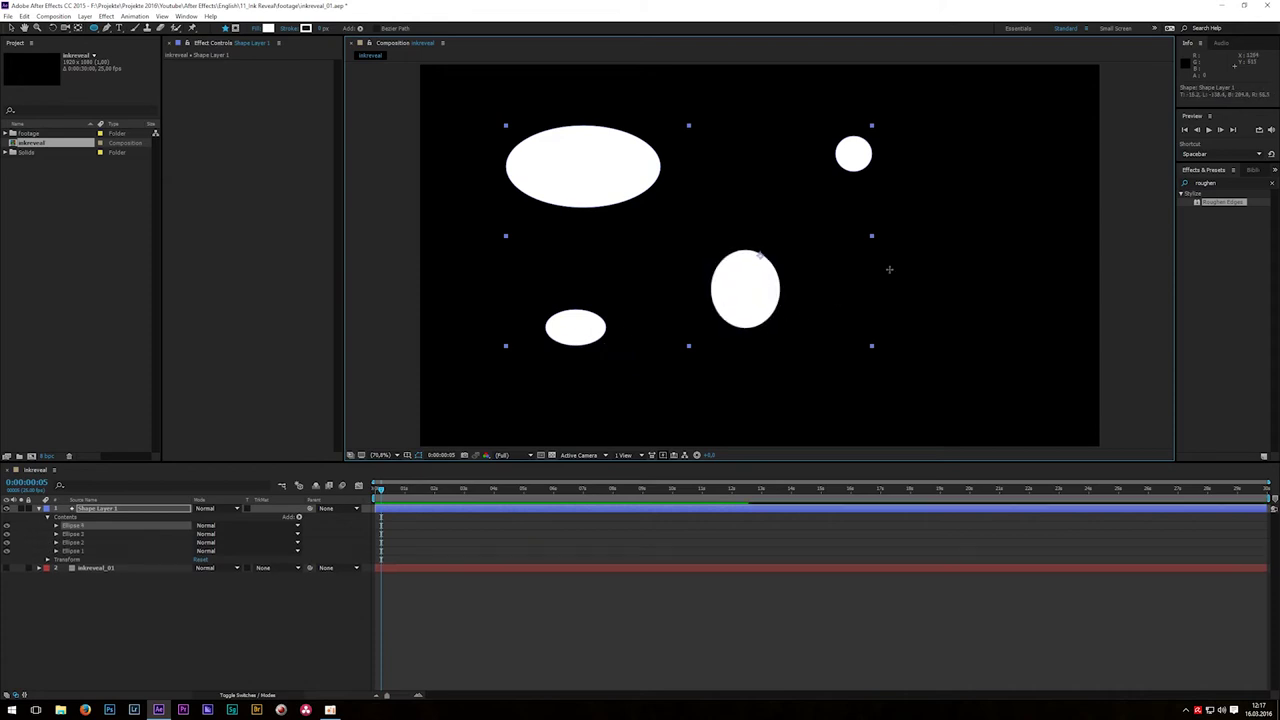
Add eight more ellipses of varied sizes to Shape Layer 1, several of them extending past the frame edges
left_click_drag(985, 237, 774, 396)
left_click_drag(474, 379, 318, 512)
left_click_drag(1134, 106, 949, 249)
left_click_drag(711, 117, 587, 265)
left_click_drag(480, 224, 383, 299)
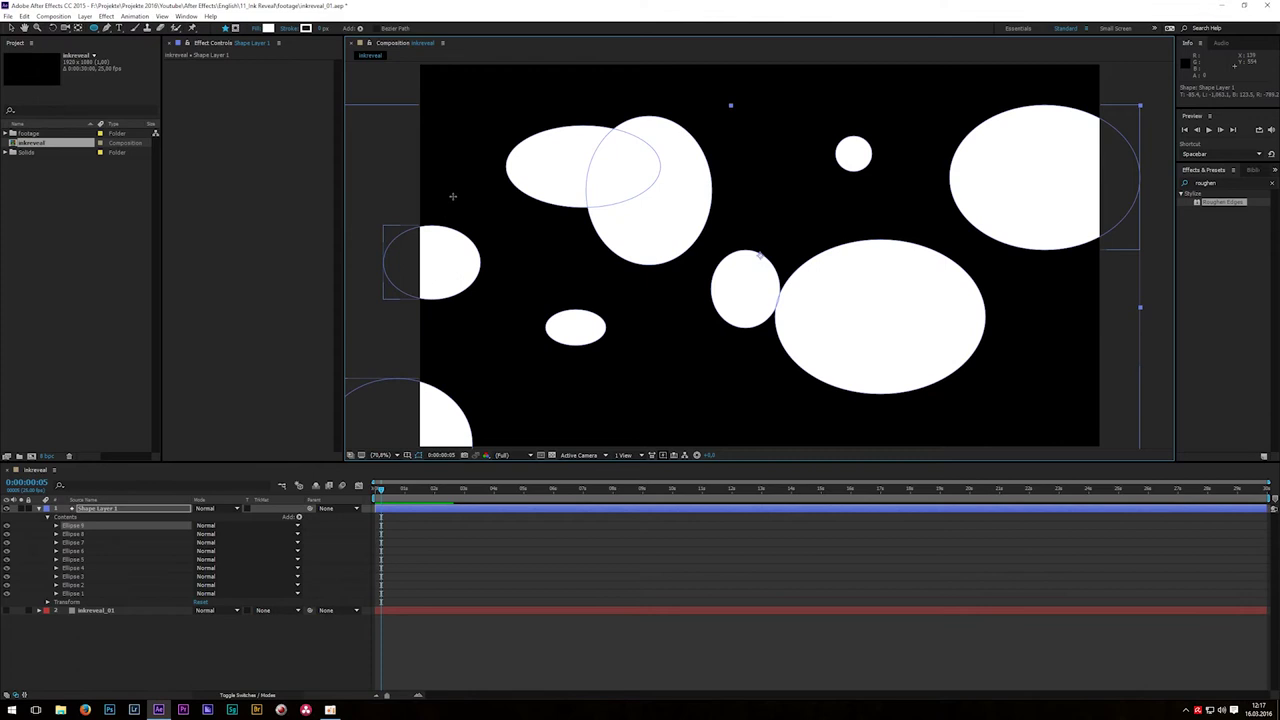
left_click_drag(400, 74, 550, 137)
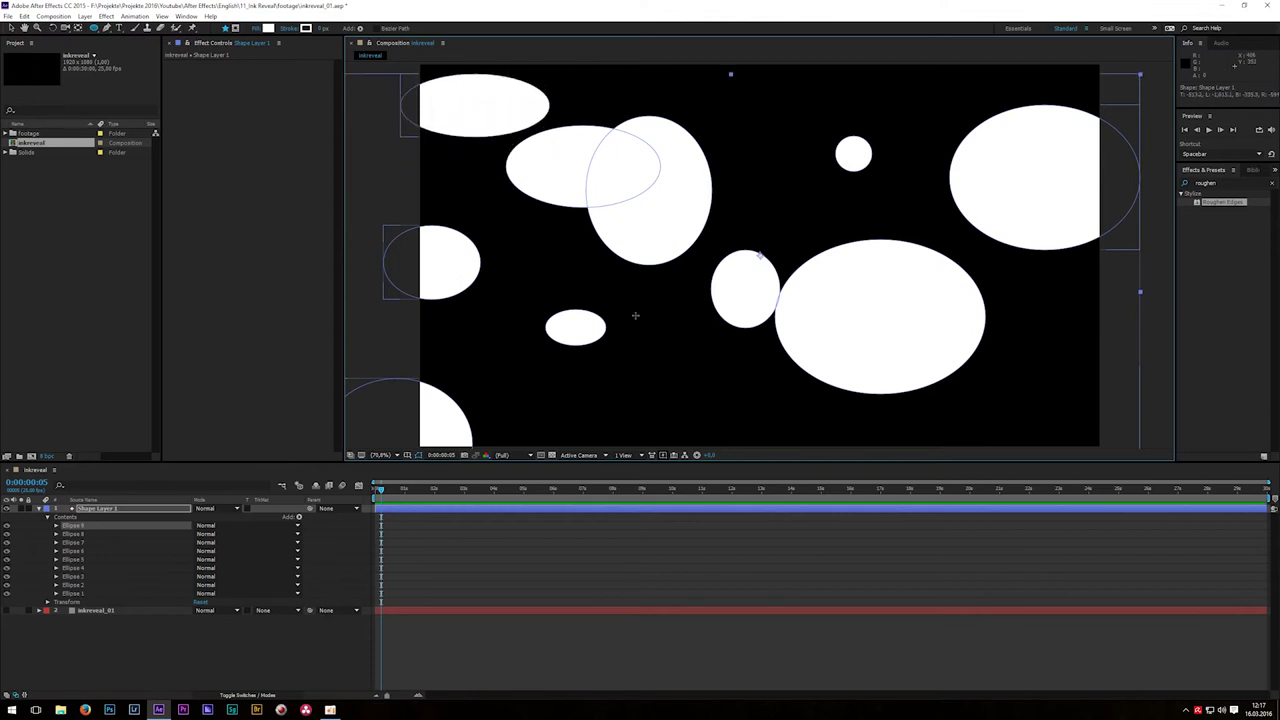
left_click_drag(692, 372, 786, 468)
left_click_drag(1120, 352, 968, 456)
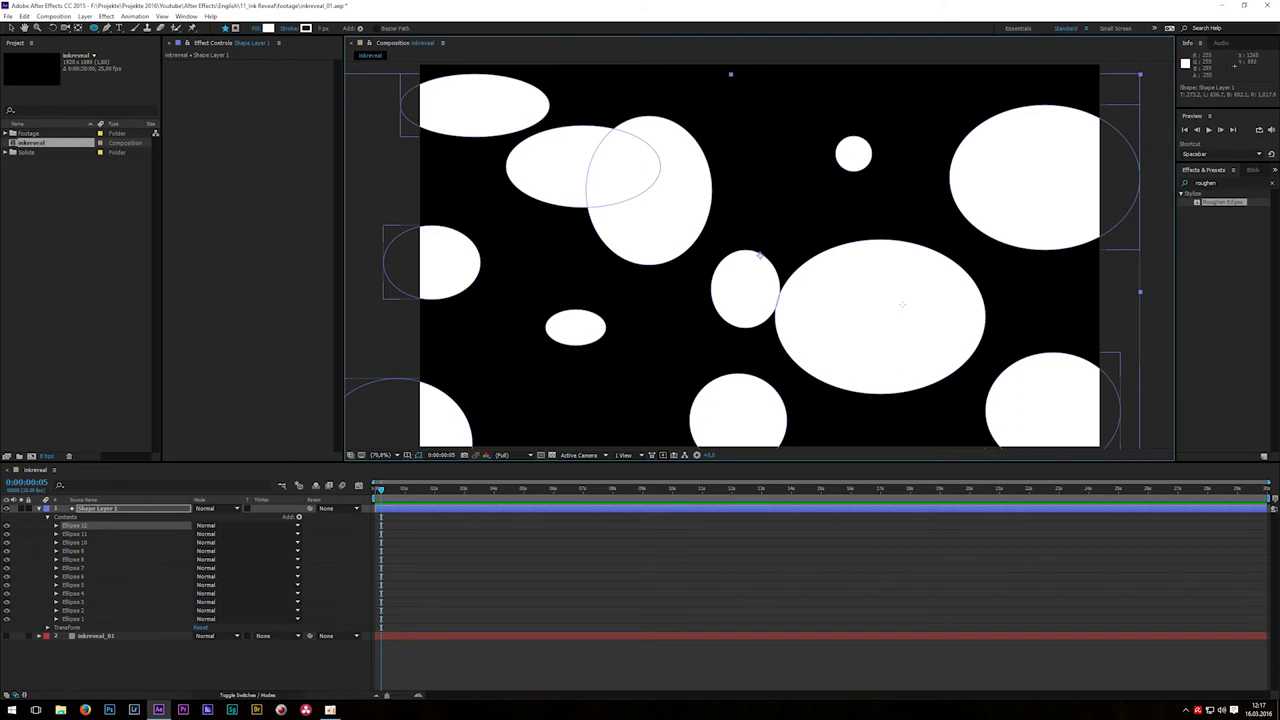
Try a Fill opacity of 10% on Ellipse 12 in the lower-right corner, and set it to 50%
left_click(56, 526)
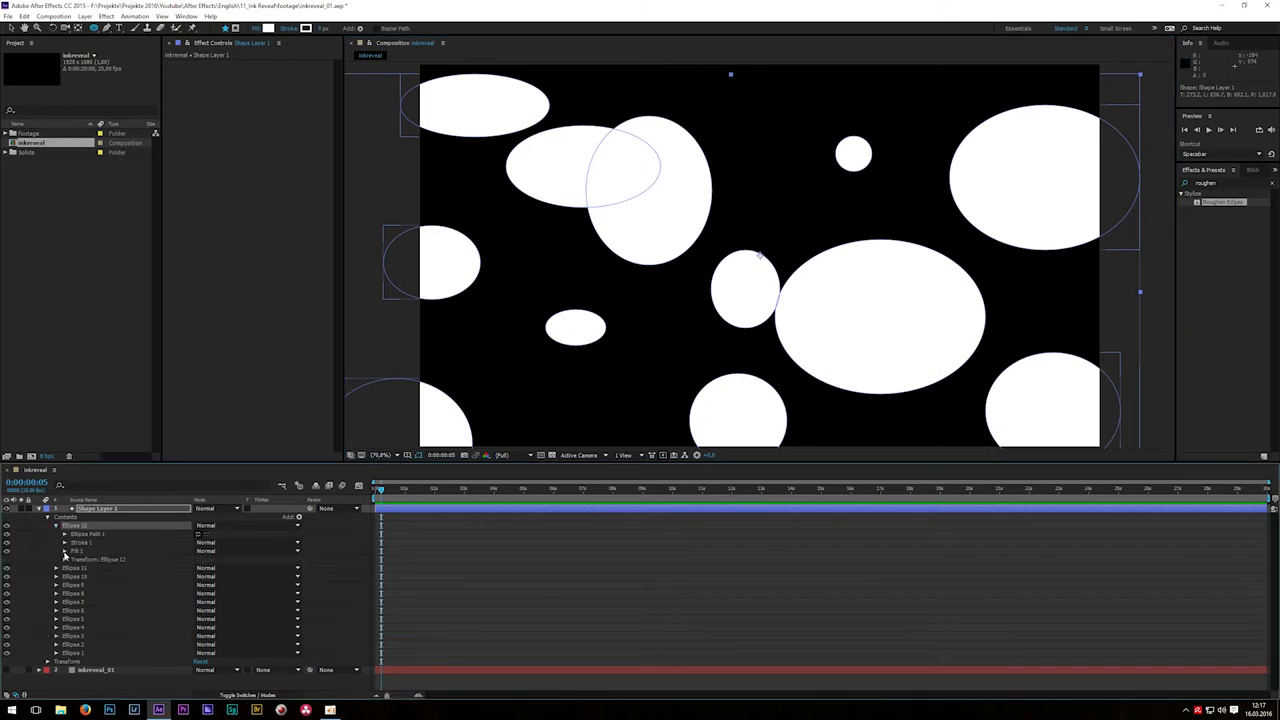
left_click(64, 551)
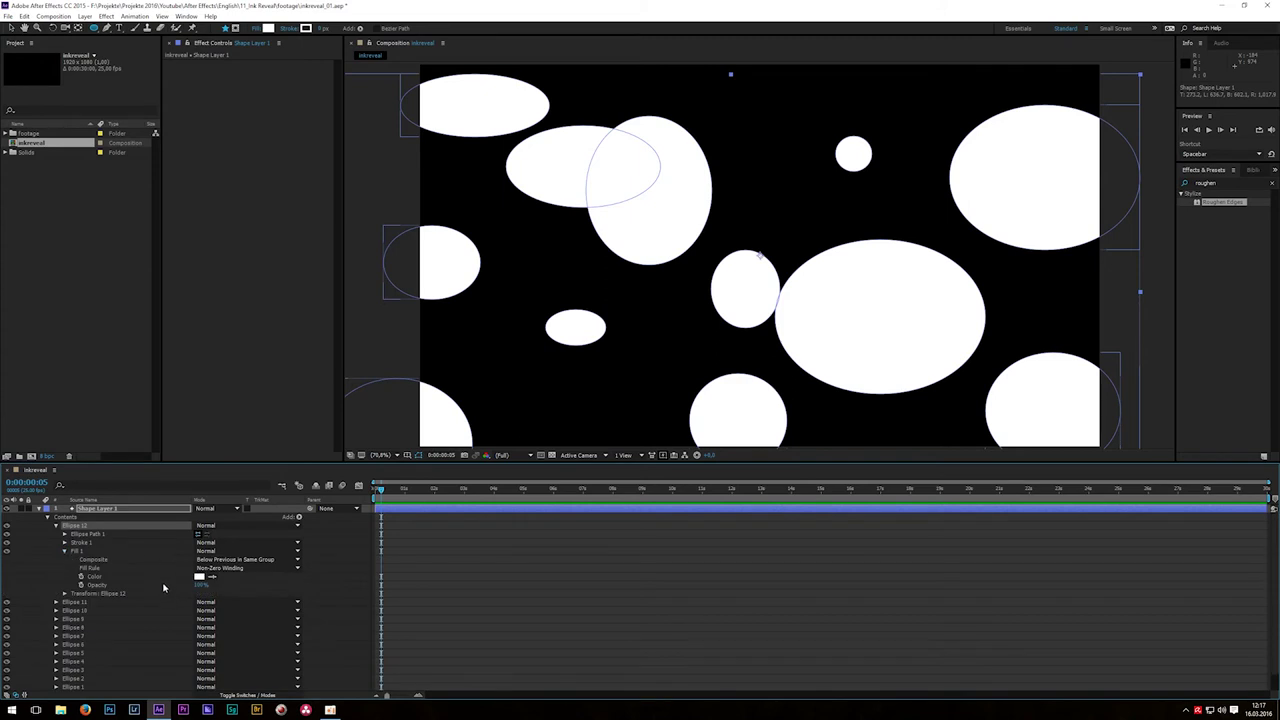
left_click(201, 585)
type("0")
key("Return")
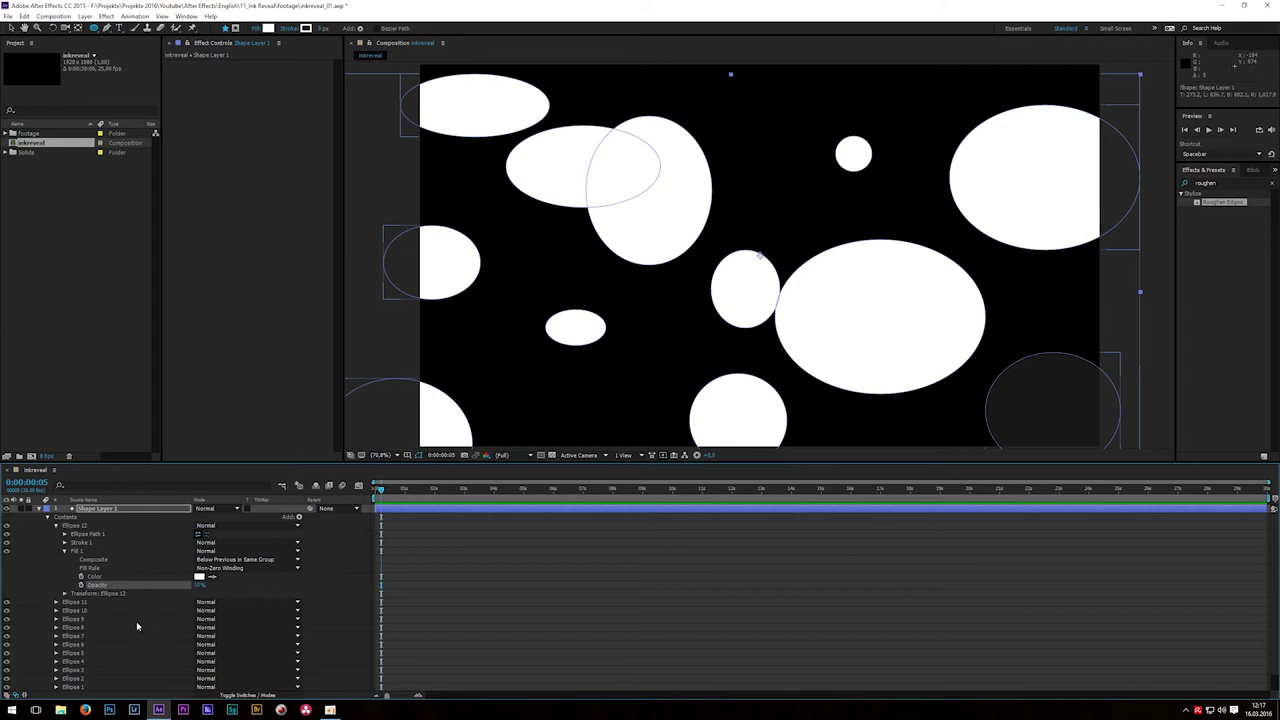
left_click(201, 585)
type("50")
key("Return")
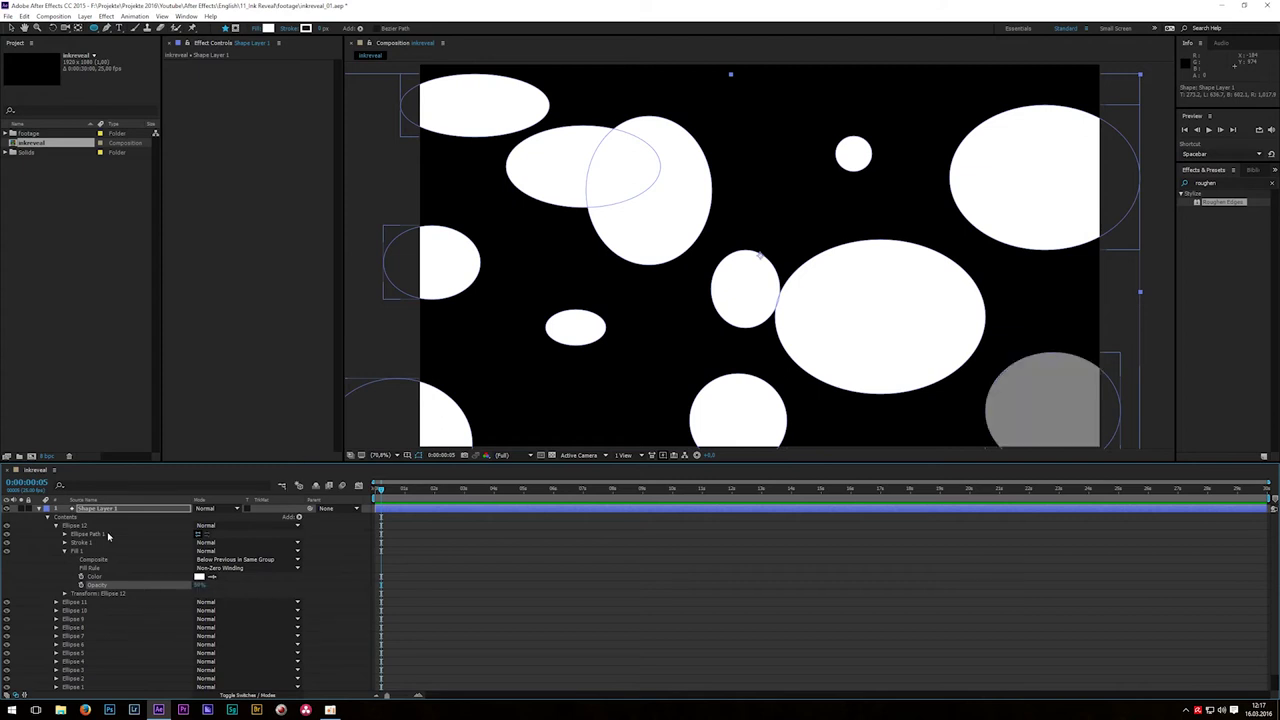
Set the Fill opacity of Ellipse 5, the large ellipse right of centre, to 75% and collapse the shape layer
left_click(57, 653)
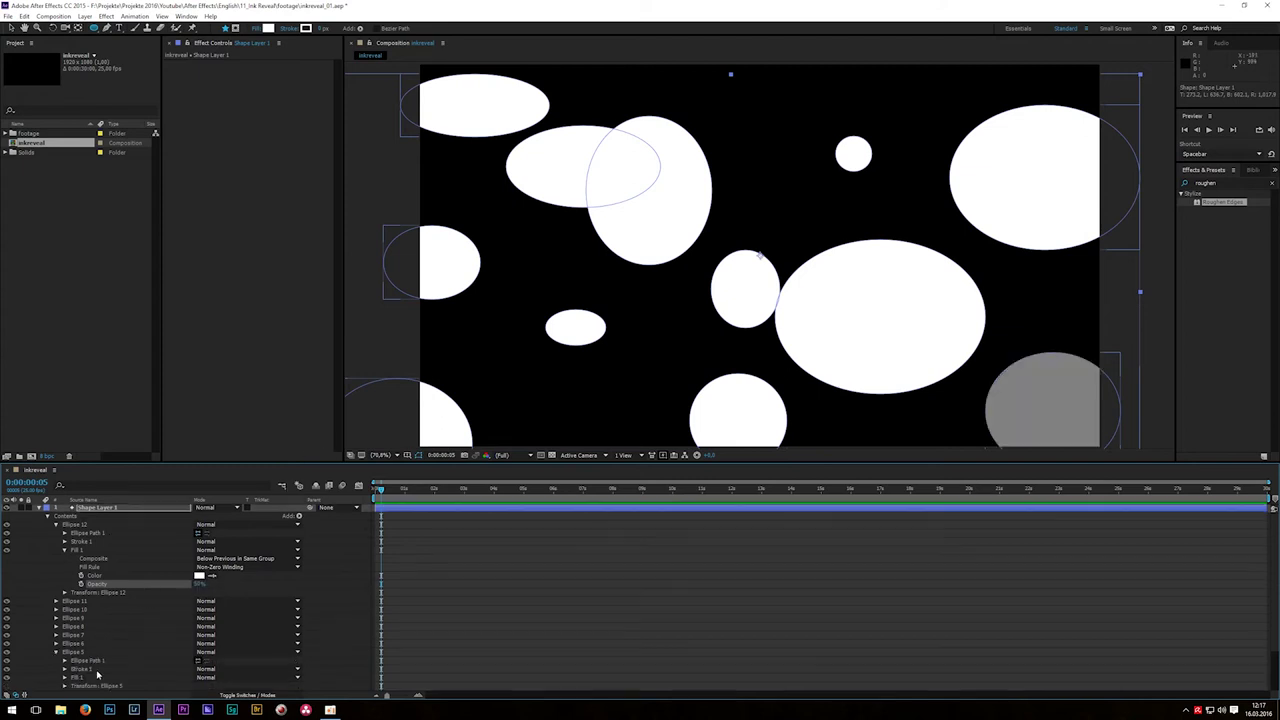
left_click(65, 678)
left_click(200, 686)
type("75")
key("Return")
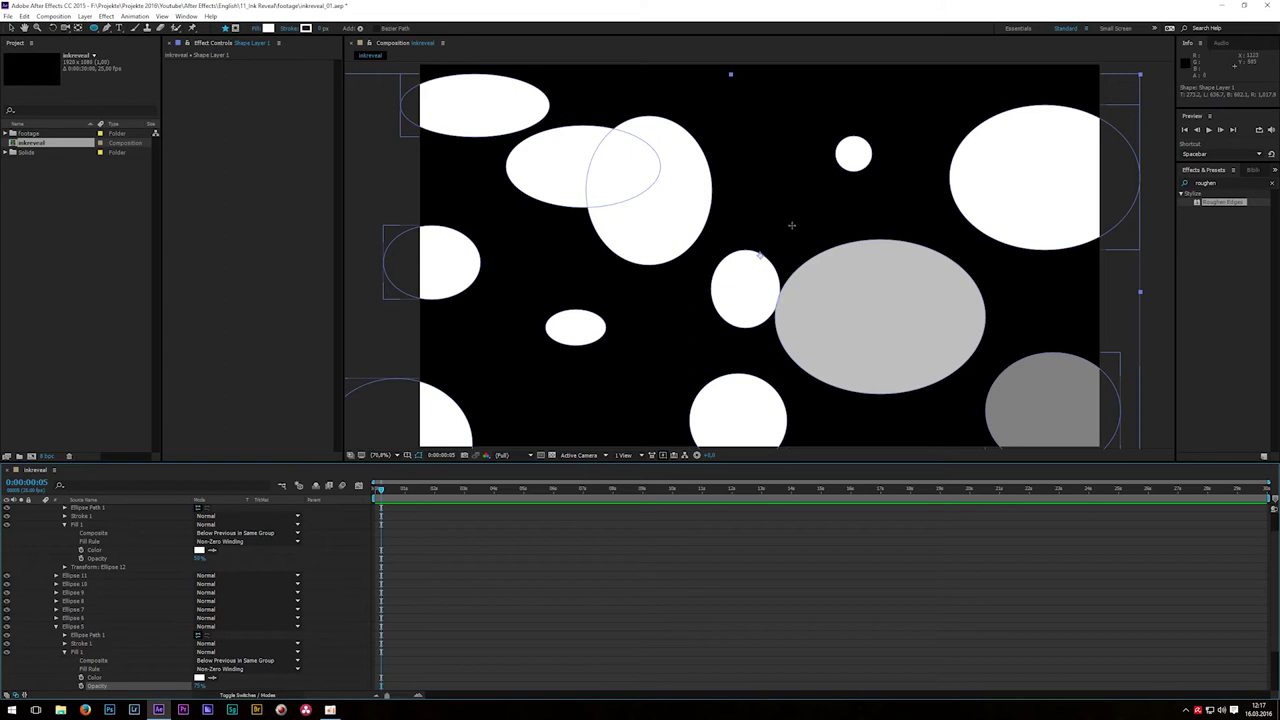
key("u")
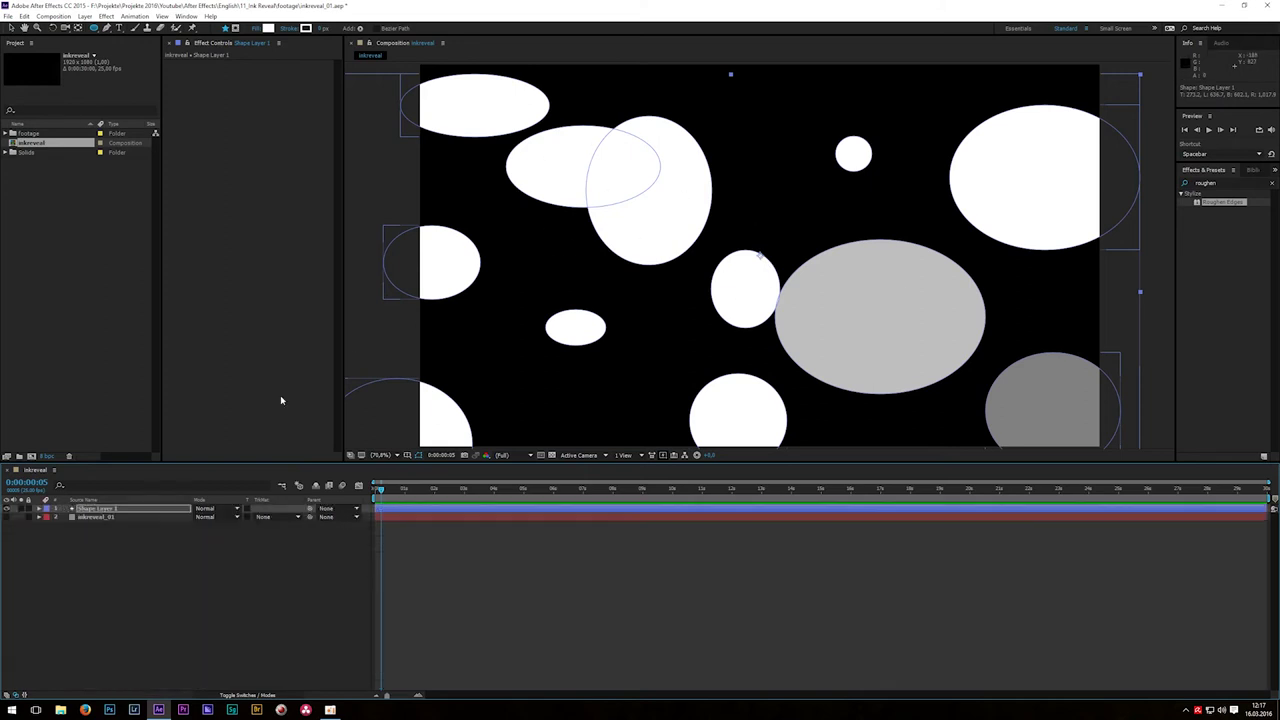
Add an Offset Paths operator to the contents of Shape Layer 1 and try its Amount with a large positive and a small negative value
key("ctrl+grave")
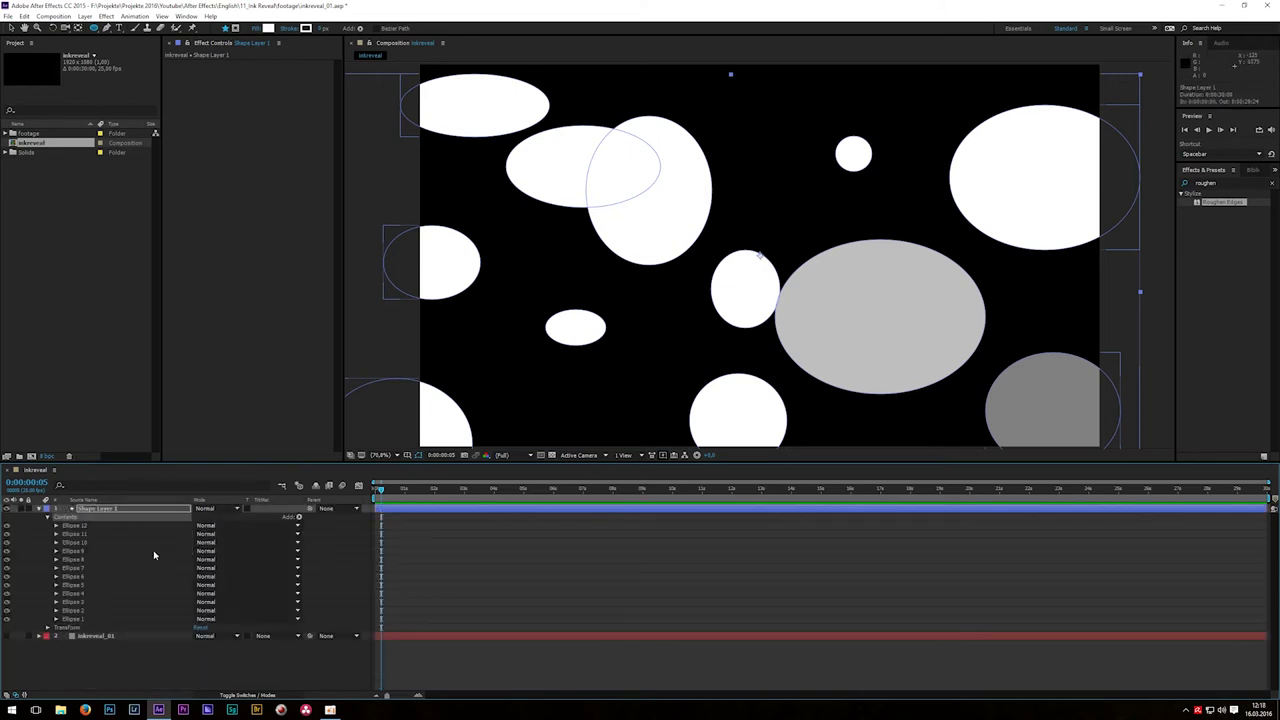
left_click(298, 516)
left_click(350, 409)
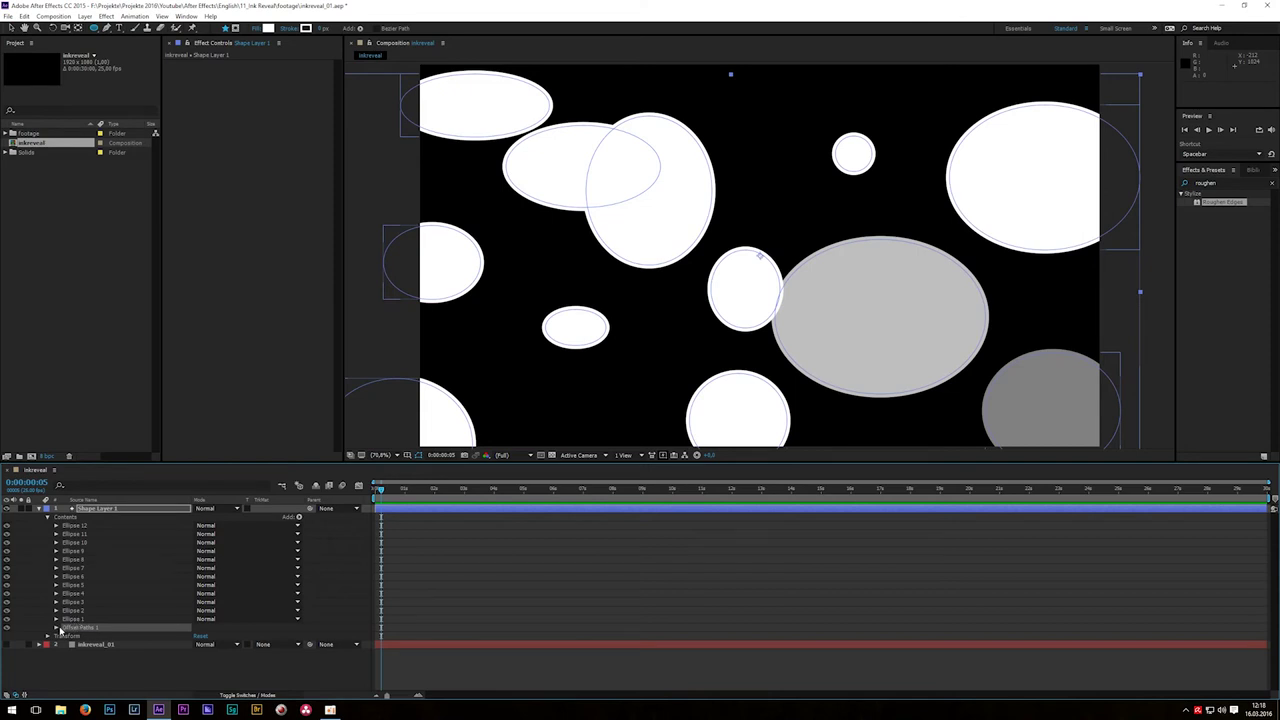
left_click(57, 628)
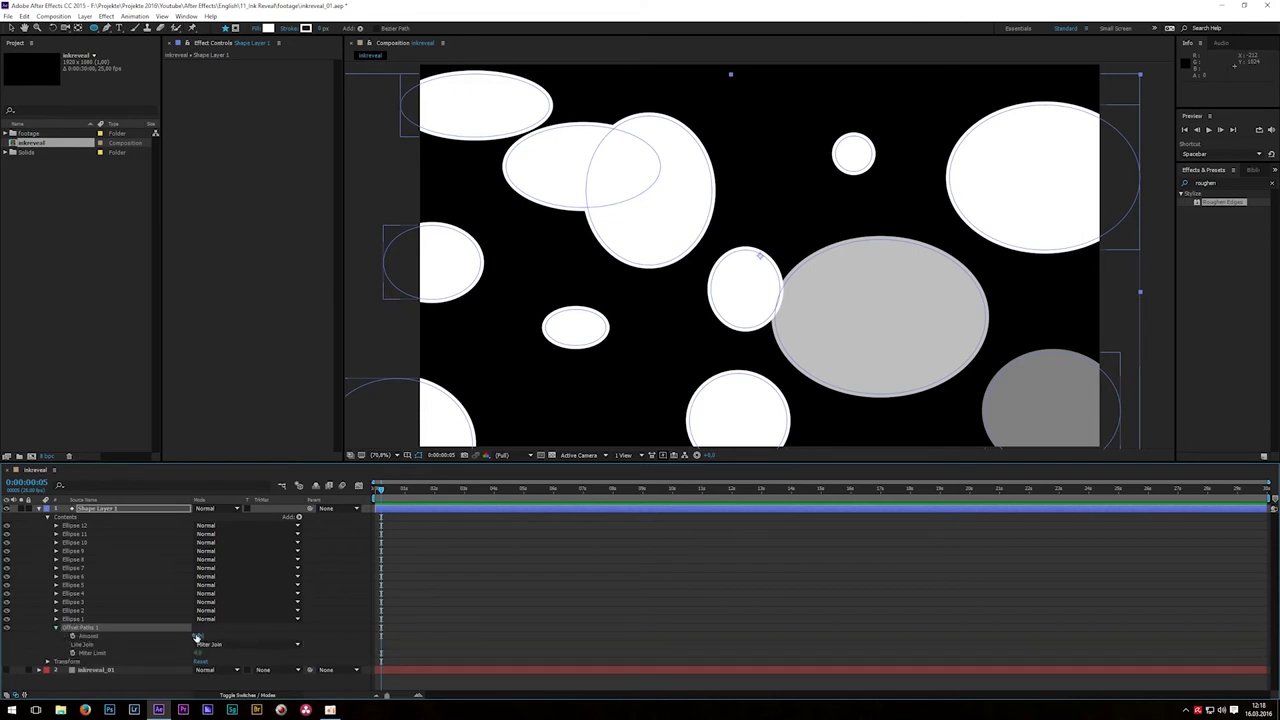
left_click_drag(200, 636, 252, 636)
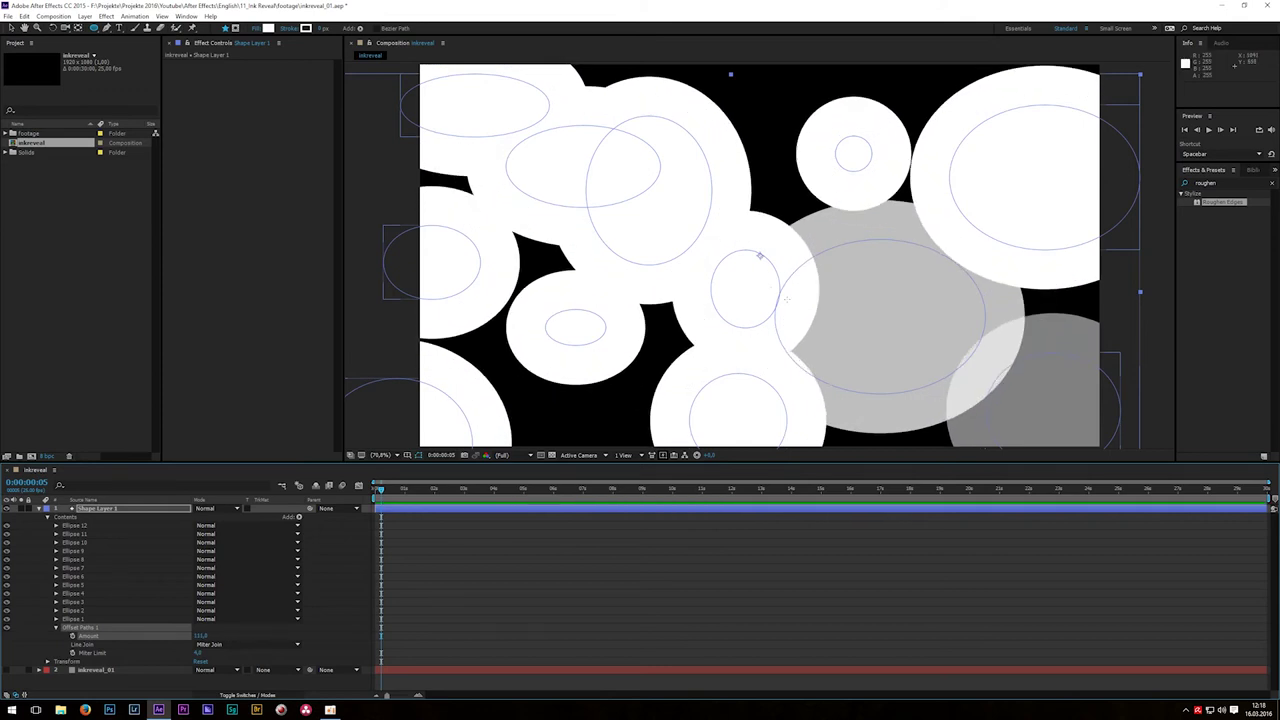
left_click_drag(200, 636, 150, 638)
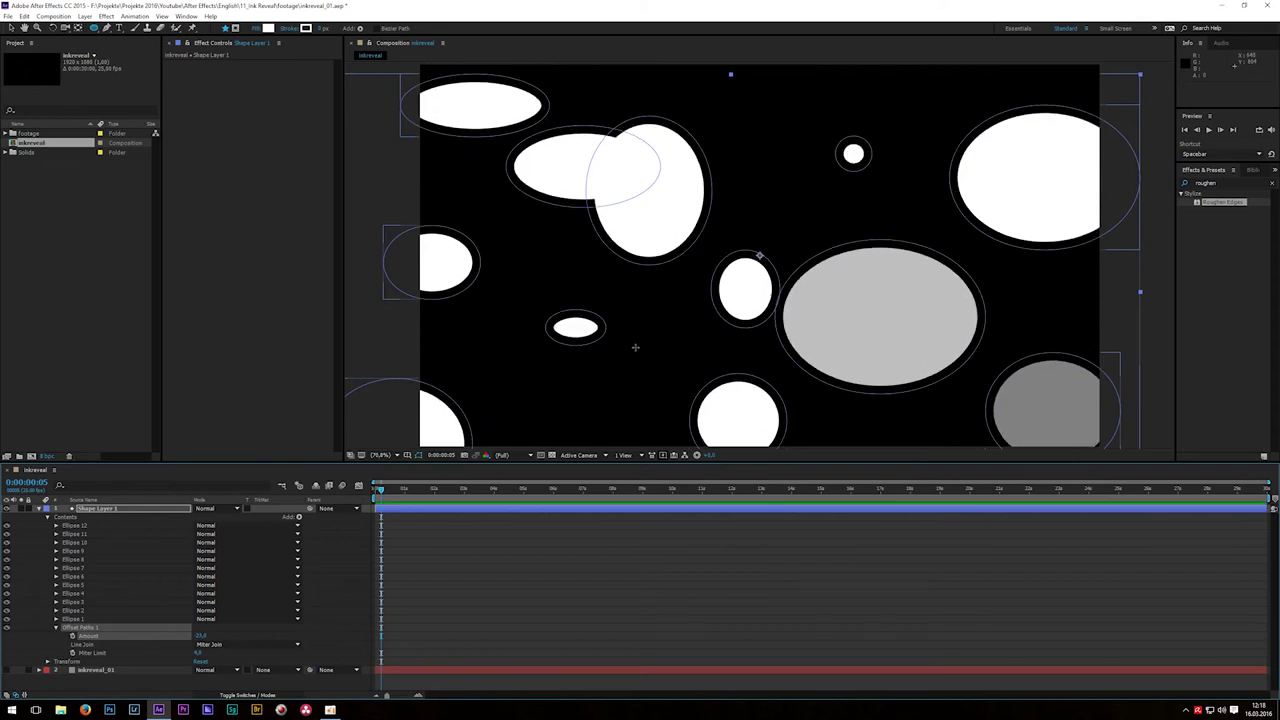
Keyframe the Offset Paths Amount so all ellipses are shrunk away at 0:00:00:00 and fill the whole frame at 0:00:01:00
left_click_drag(381, 498, 372, 498)
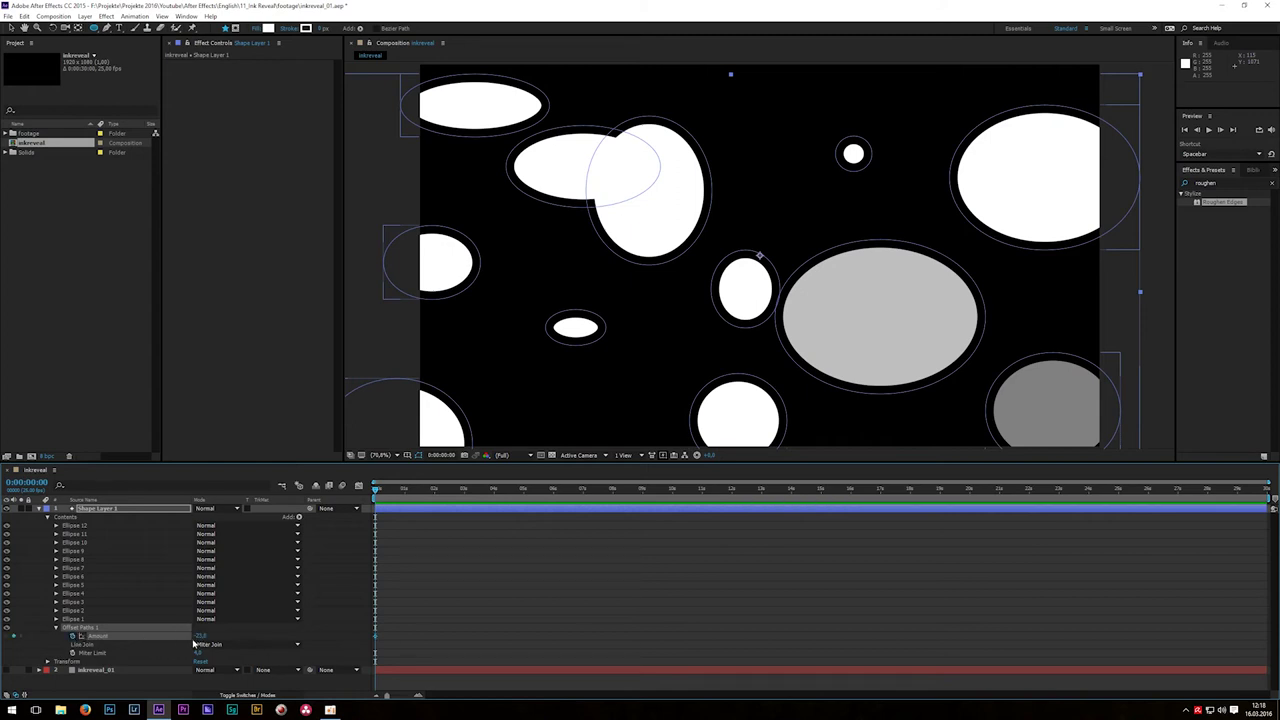
mouse_move(199, 637)
left_mouse_down()
mouse_move(132, 643)
mouse_move(180, 640)
left_mouse_up()
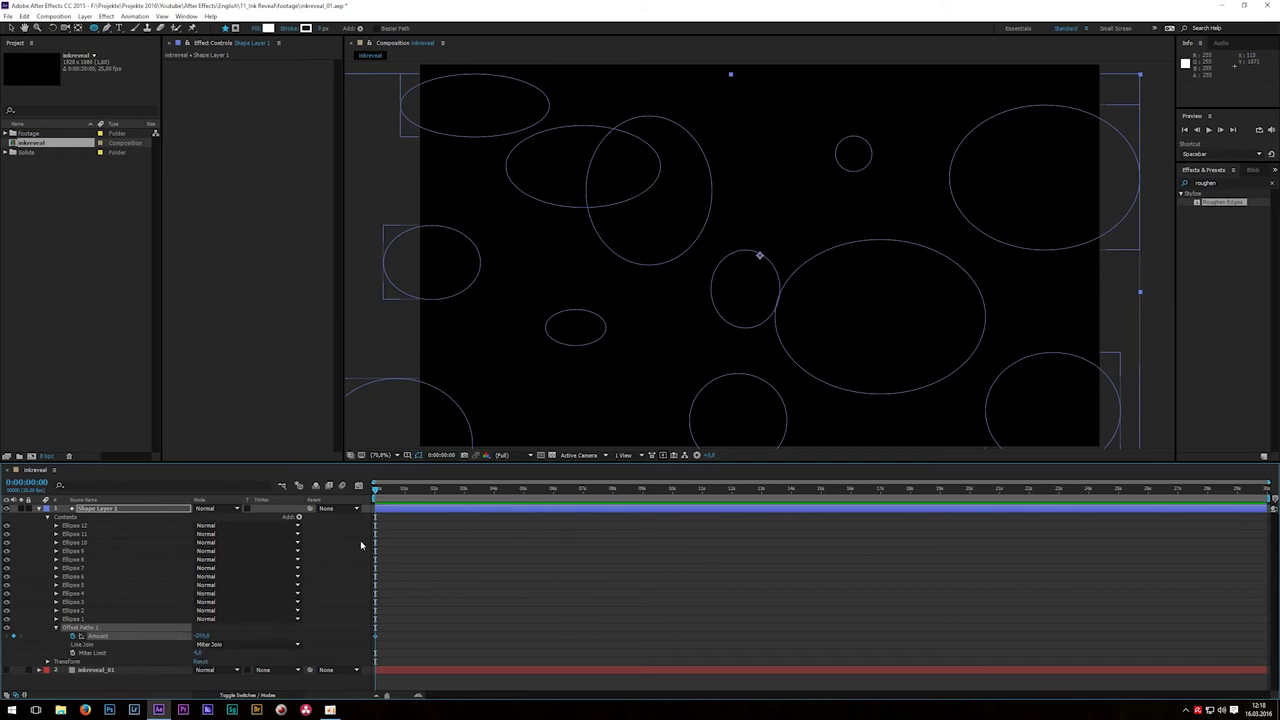
left_click(405, 492)
key("Page_Down")
left_click_drag(224, 631, 546, 567)
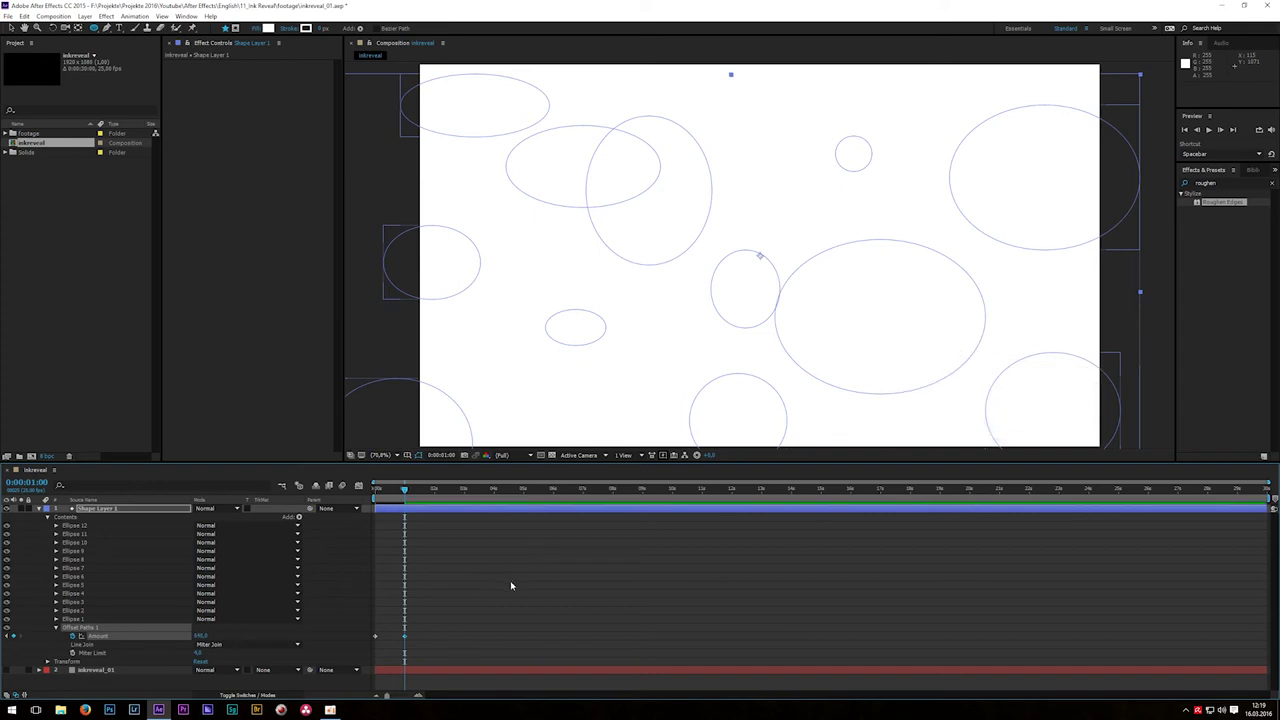
left_click(385, 490)
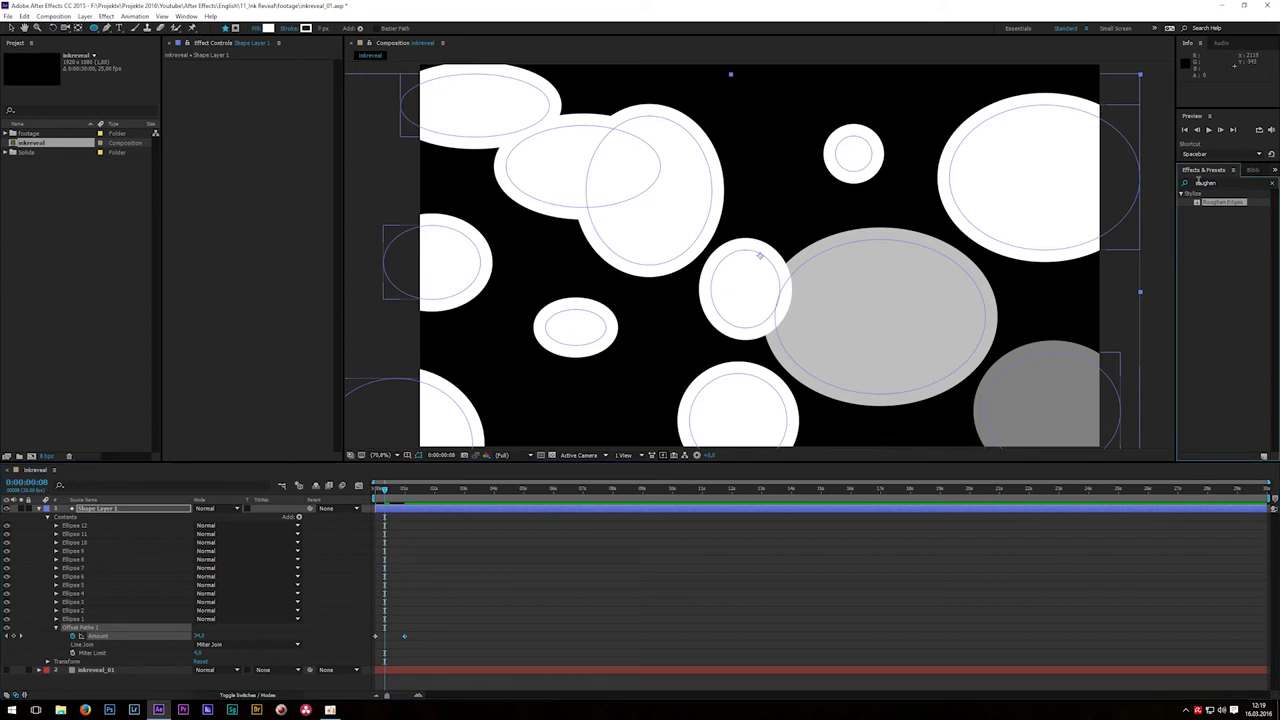
Apply Turbulent Displace to Shape Layer 1 with Complexity 10 and increase its Amount and Size
left_click(1225, 183)
type("turbul")
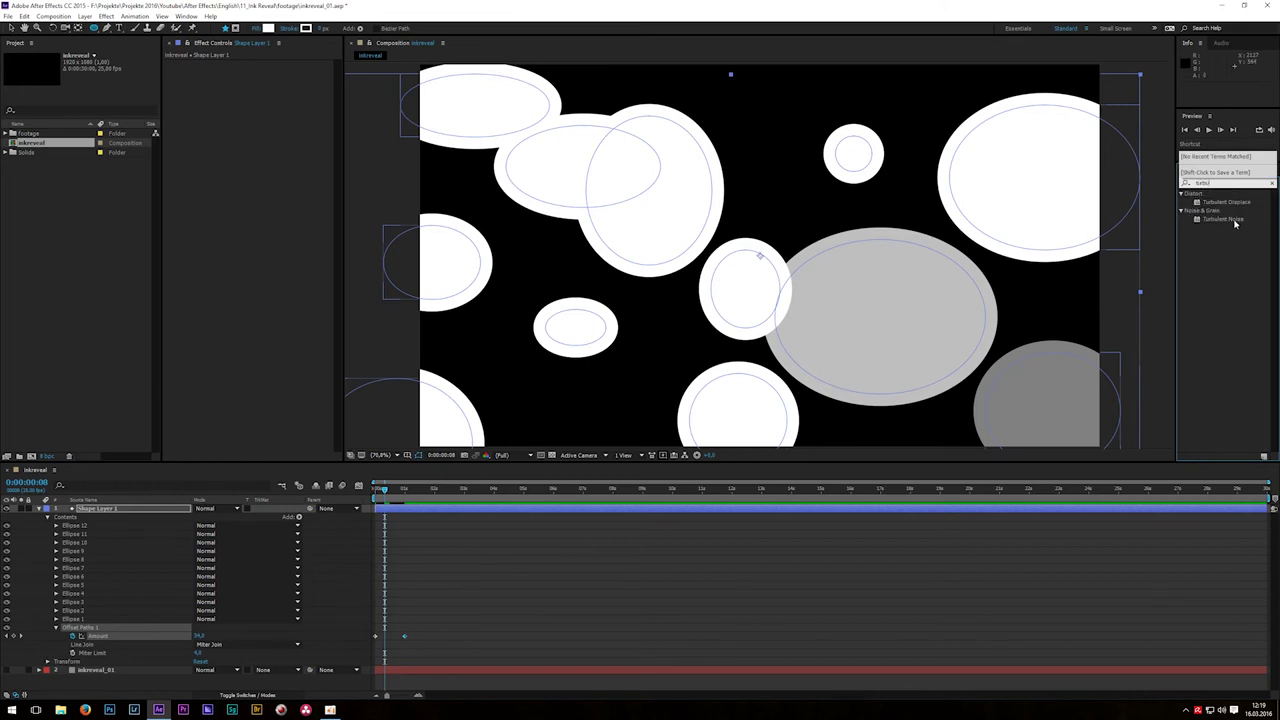
left_click_drag(1226, 202, 163, 505)
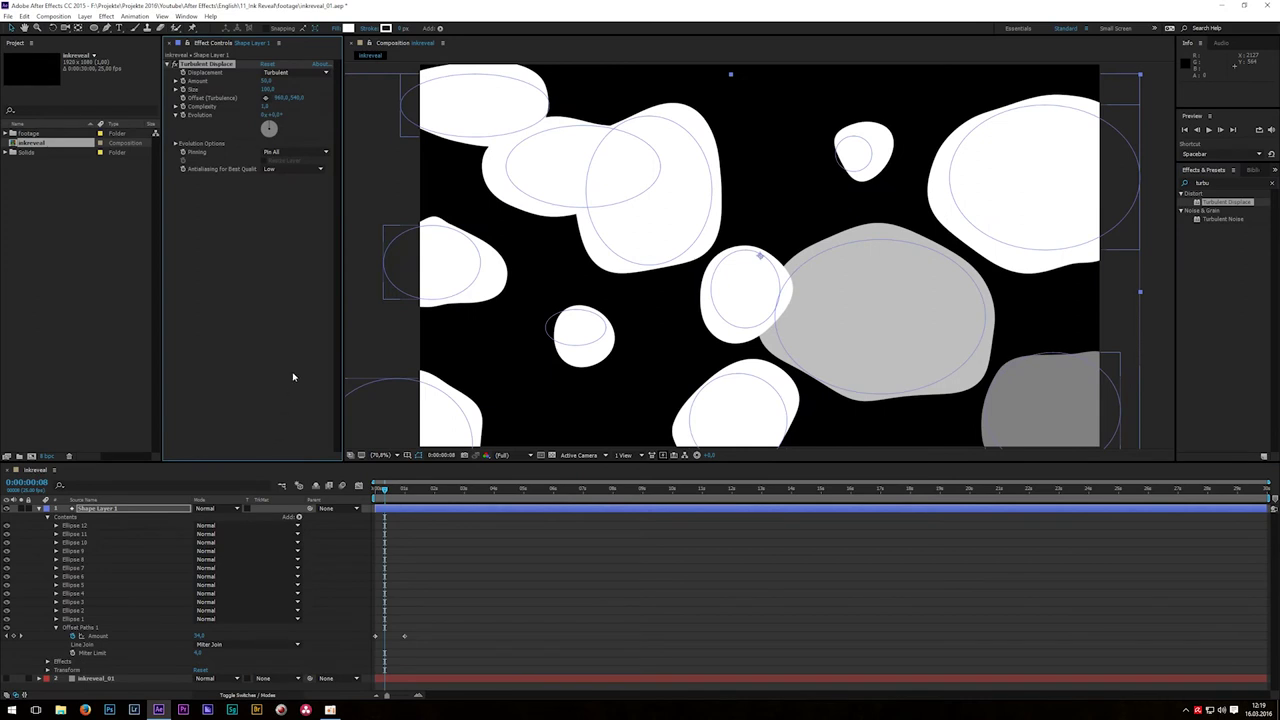
left_click_drag(265, 106, 870, 100)
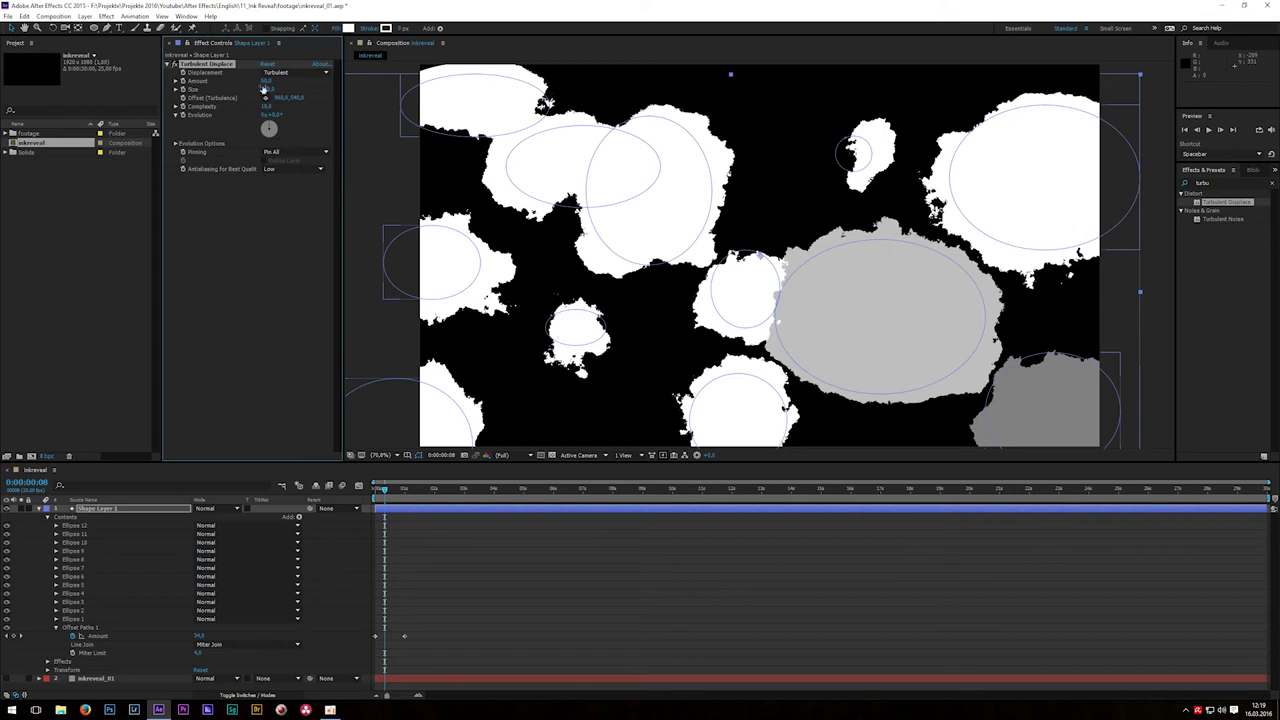
left_click_drag(266, 81, 237, 92)
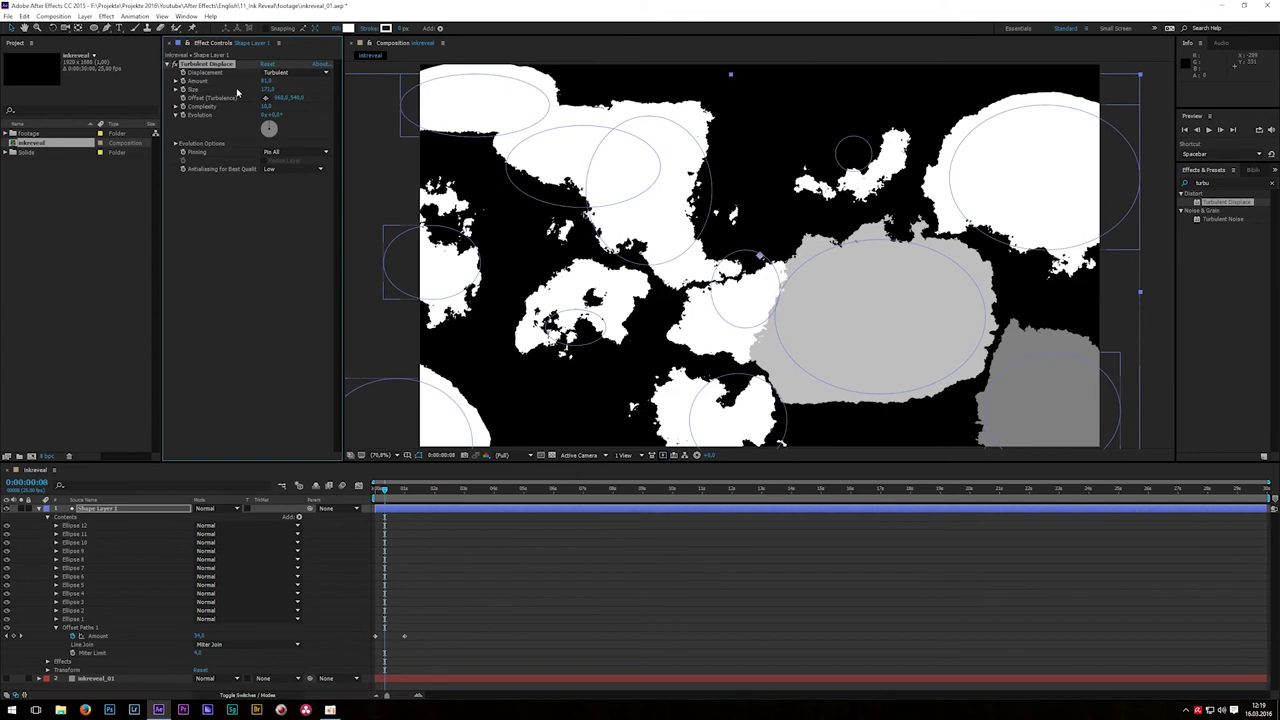
Try the Twist and Bulge displacement types of Turbulent Displace and return to Turbulent
left_click(290, 75)
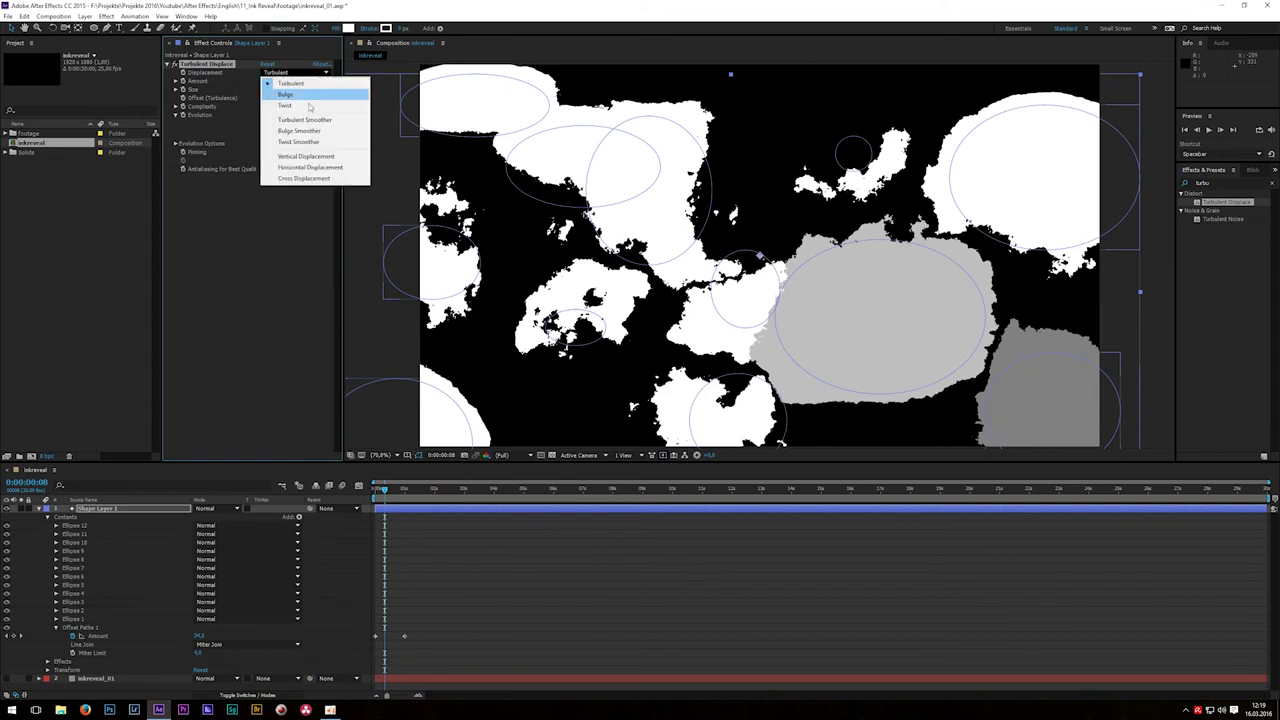
left_click(305, 122)
left_click(292, 75)
left_click(294, 94)
left_click(292, 73)
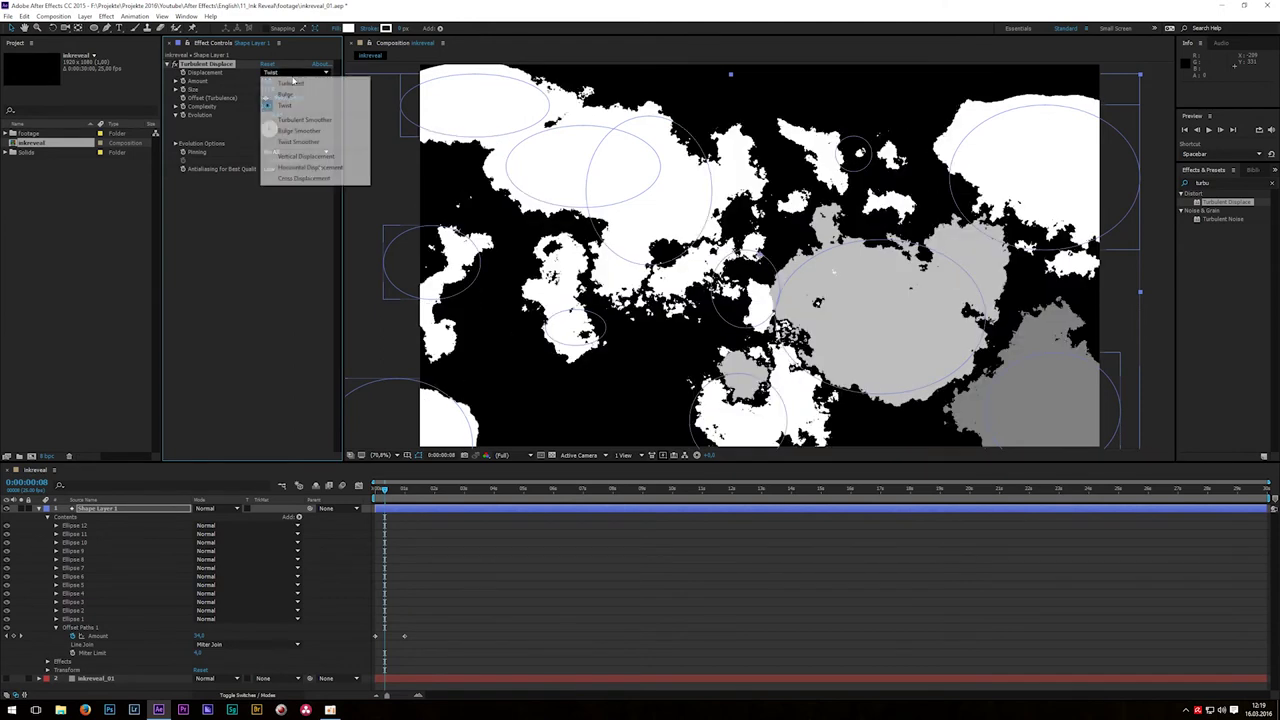
left_click(296, 85)
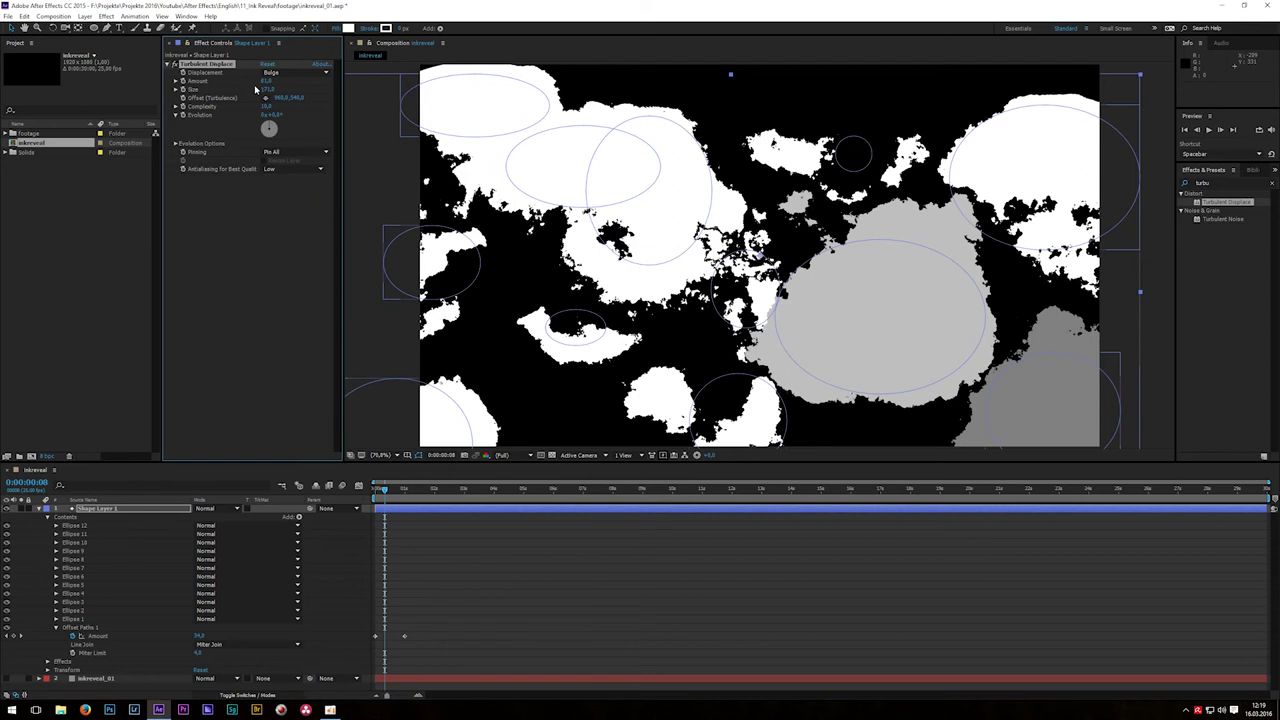
left_click(272, 75)
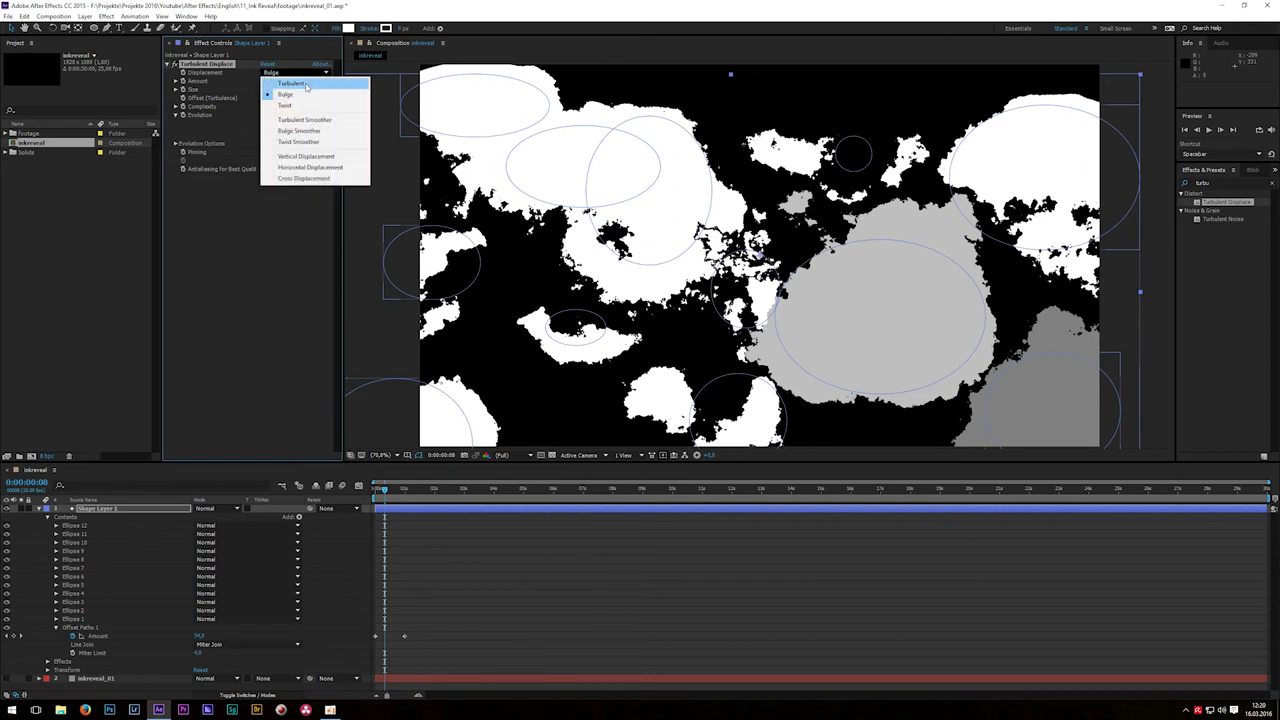
left_click(294, 84)
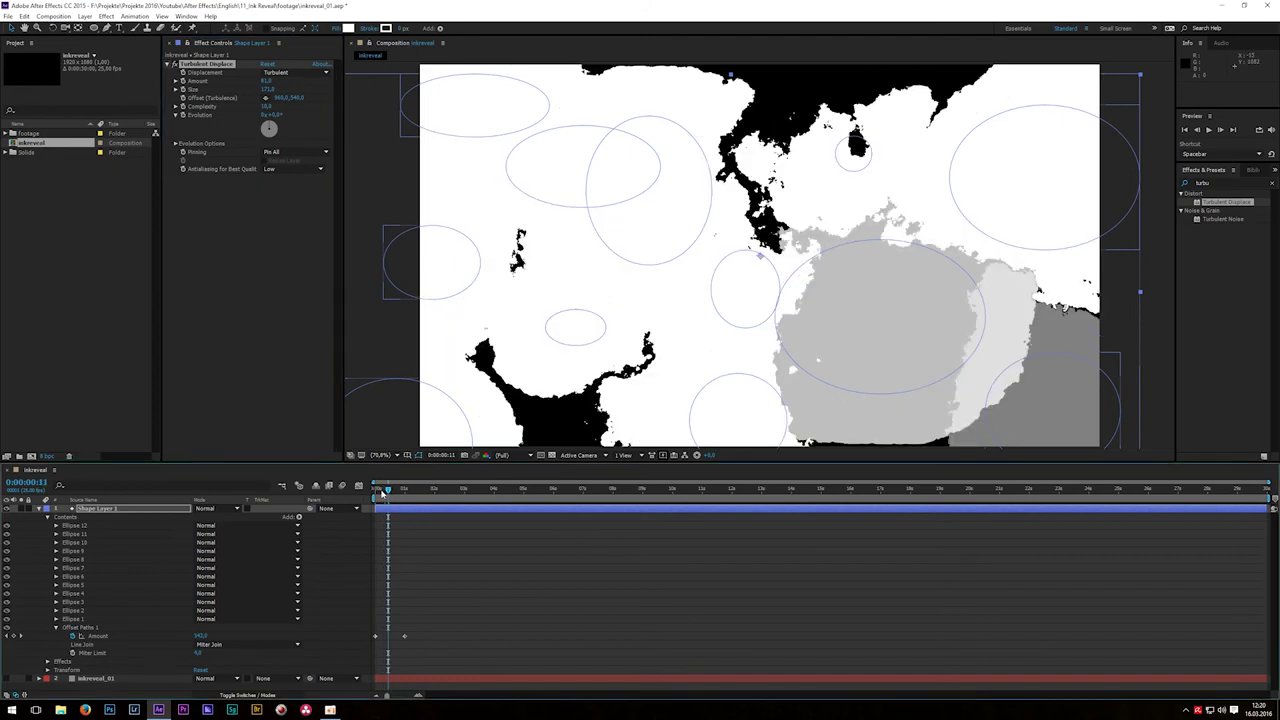
Trim Shape Layer 1 and the inkreveal_01 layer so both end at 0:00:01:00
left_click_drag(382, 494, 404, 487)
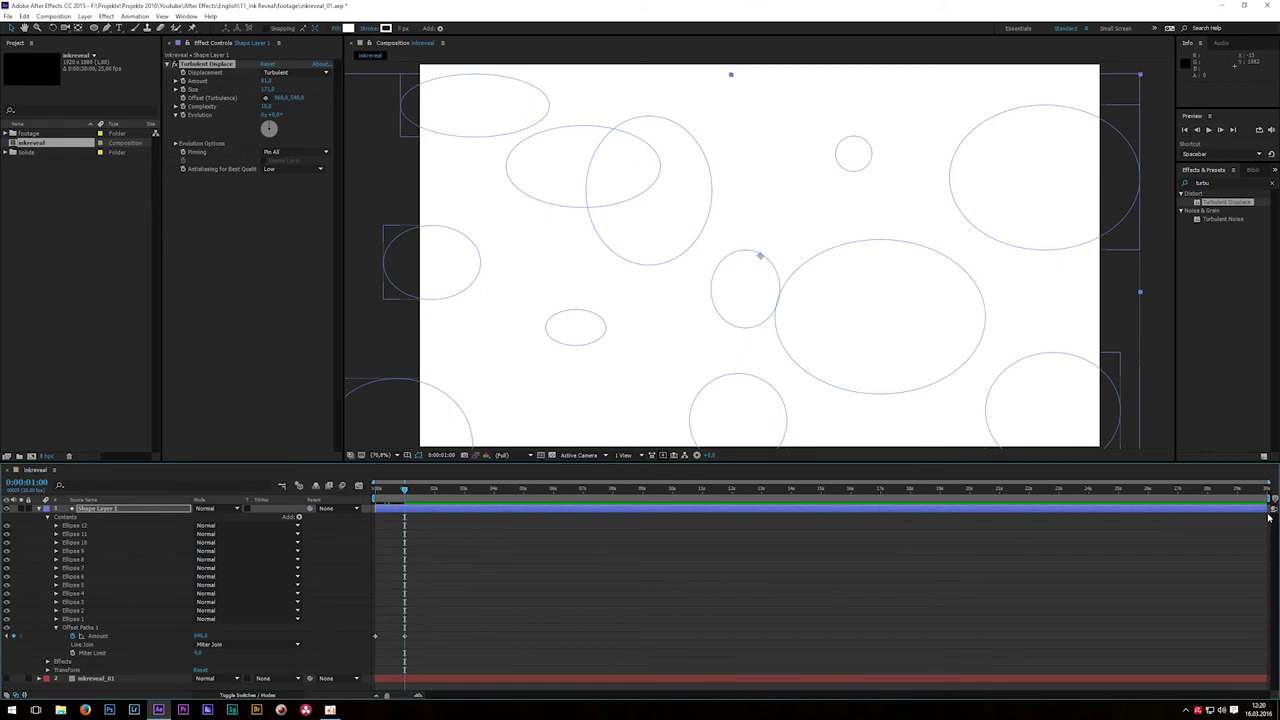
left_click_drag(1266, 508, 405, 541)
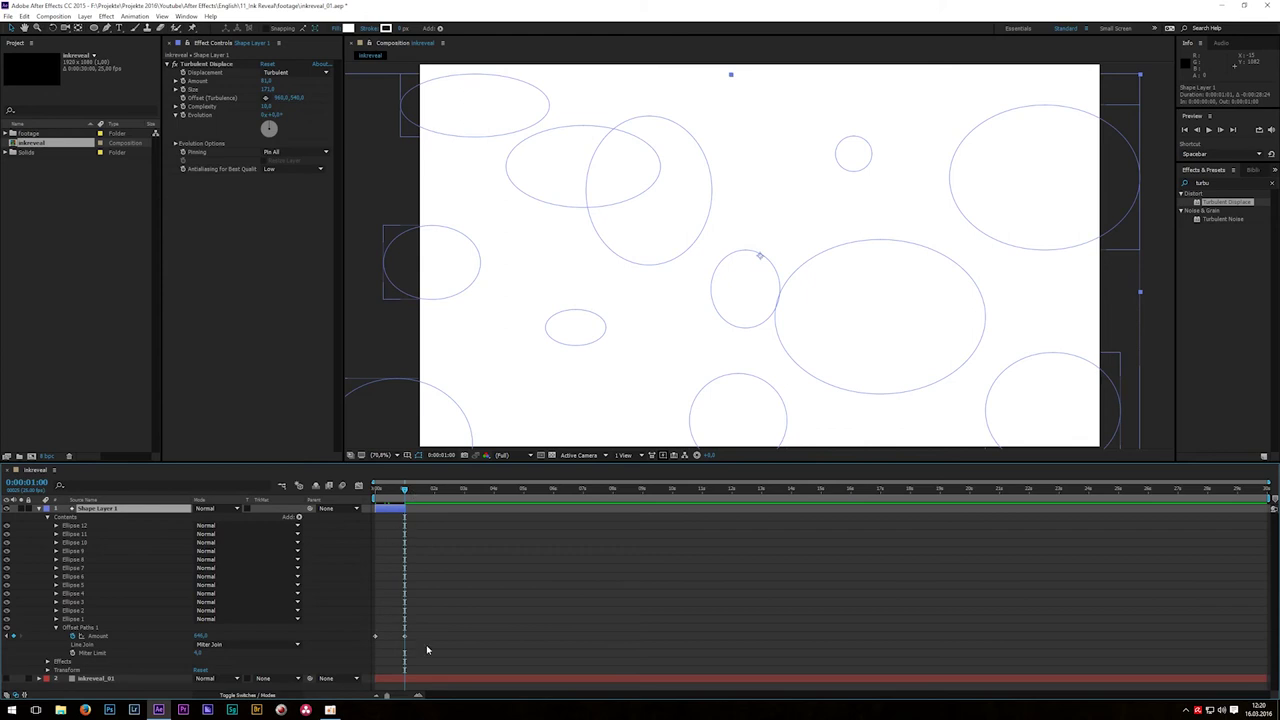
left_click(448, 680)
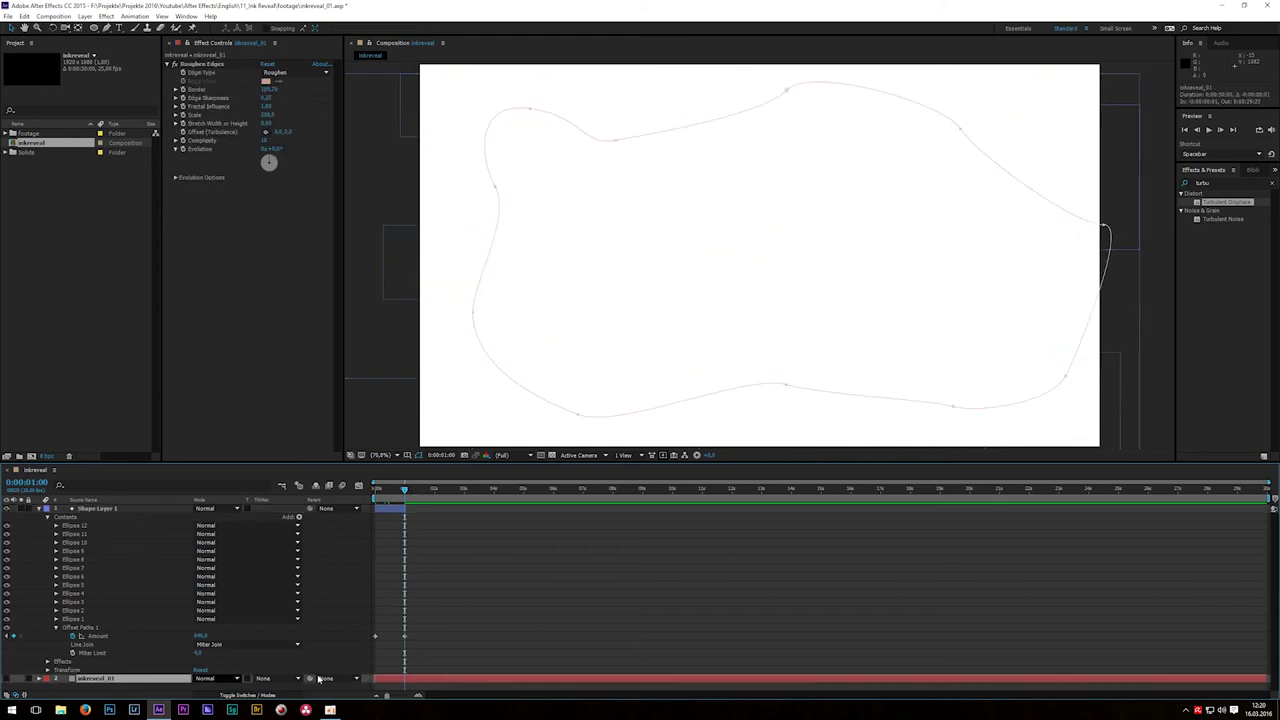
left_click_drag(1265, 677, 403, 678)
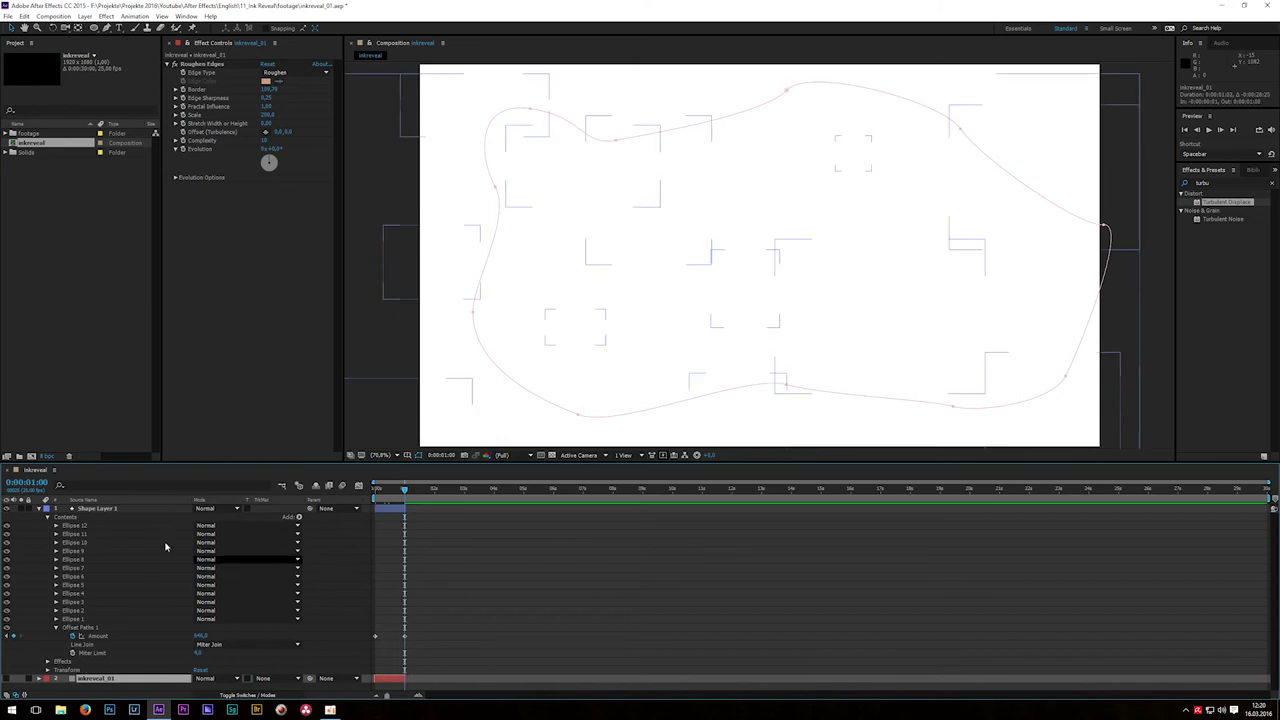
Rename Shape Layer 1 as inkreveal_02, collapse its properties and view the ink reveal at 0:00:00:12
left_click(103, 509)
key("Return")
type("inkreveal_02")
key("Return")
key("u")
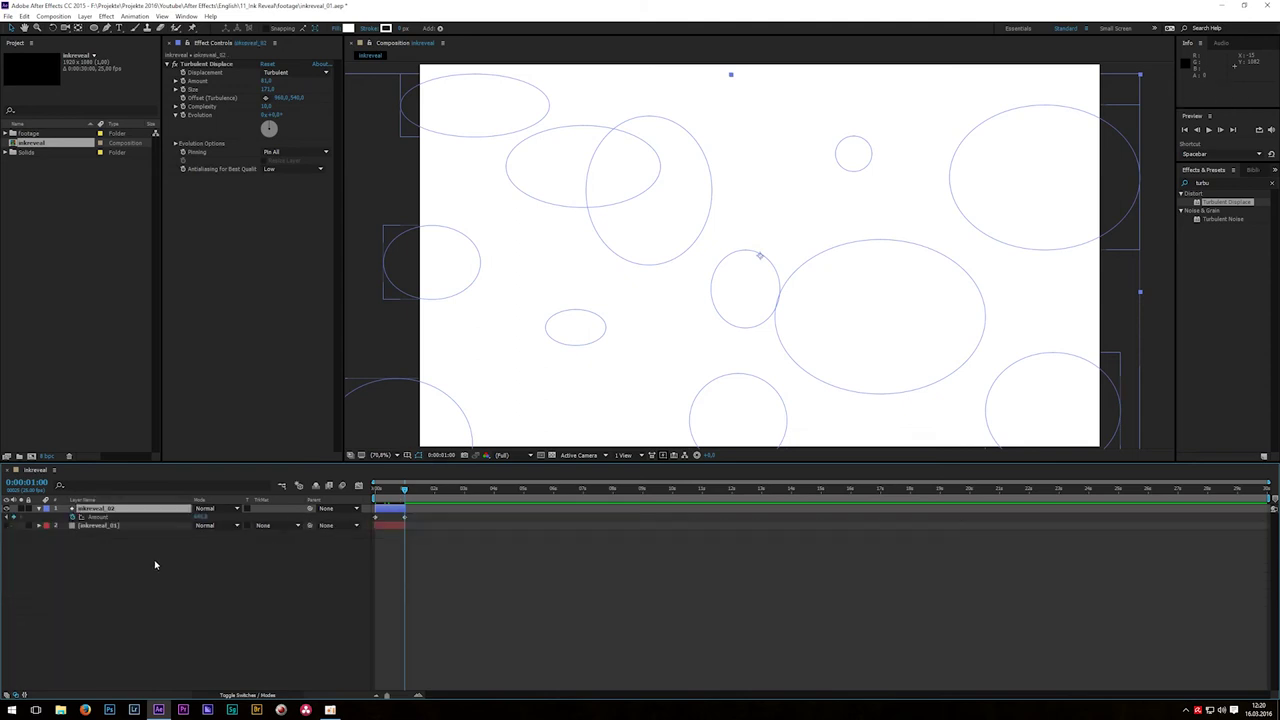
left_click(111, 541)
key("u")
left_click(388, 490)
left_click_drag(388, 490, 389, 490)
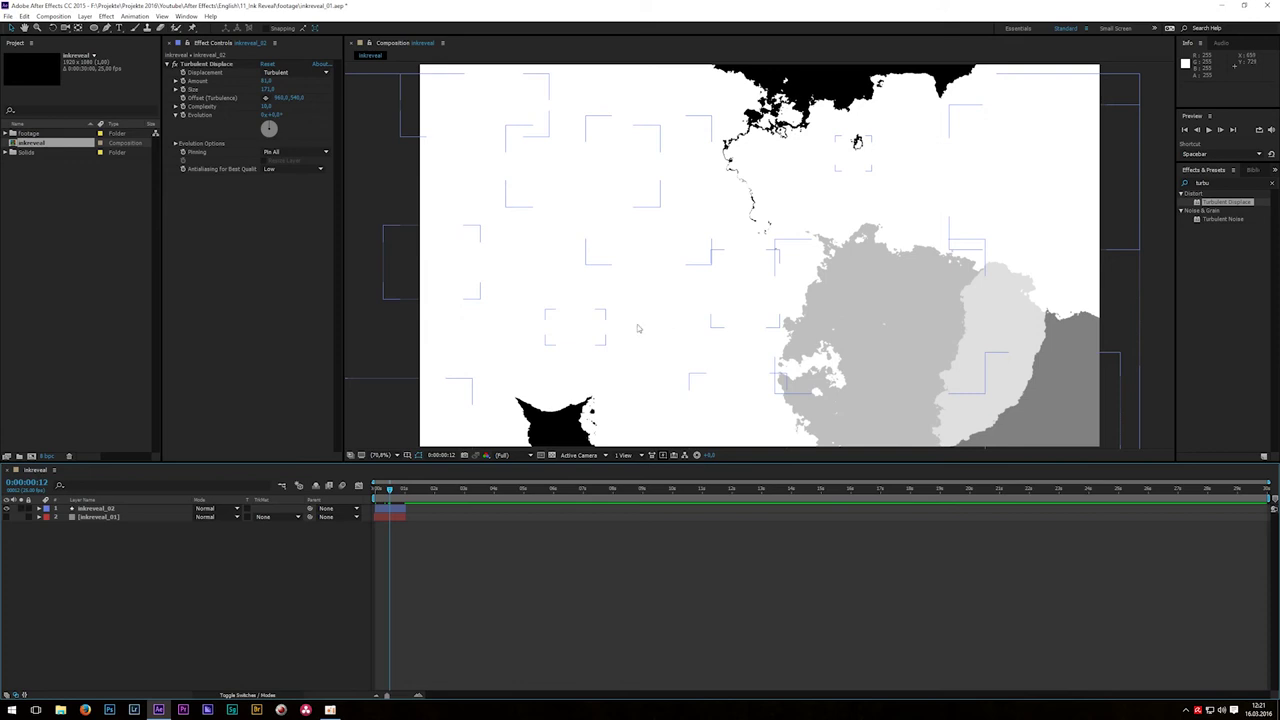
Create a composition from the MOV clip in the footage folder and trim the clip to run from 0:00:00:18 to 0:00:03:03
left_click(6, 134)
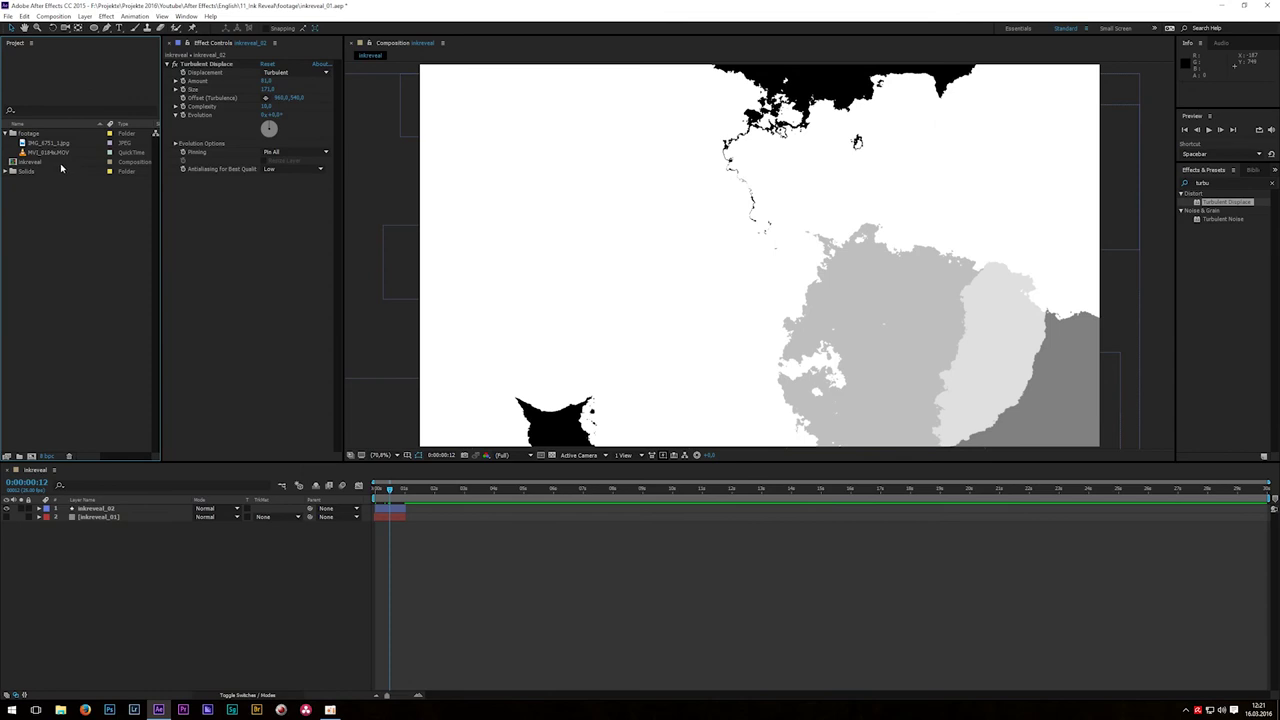
left_click_drag(62, 155, 33, 460)
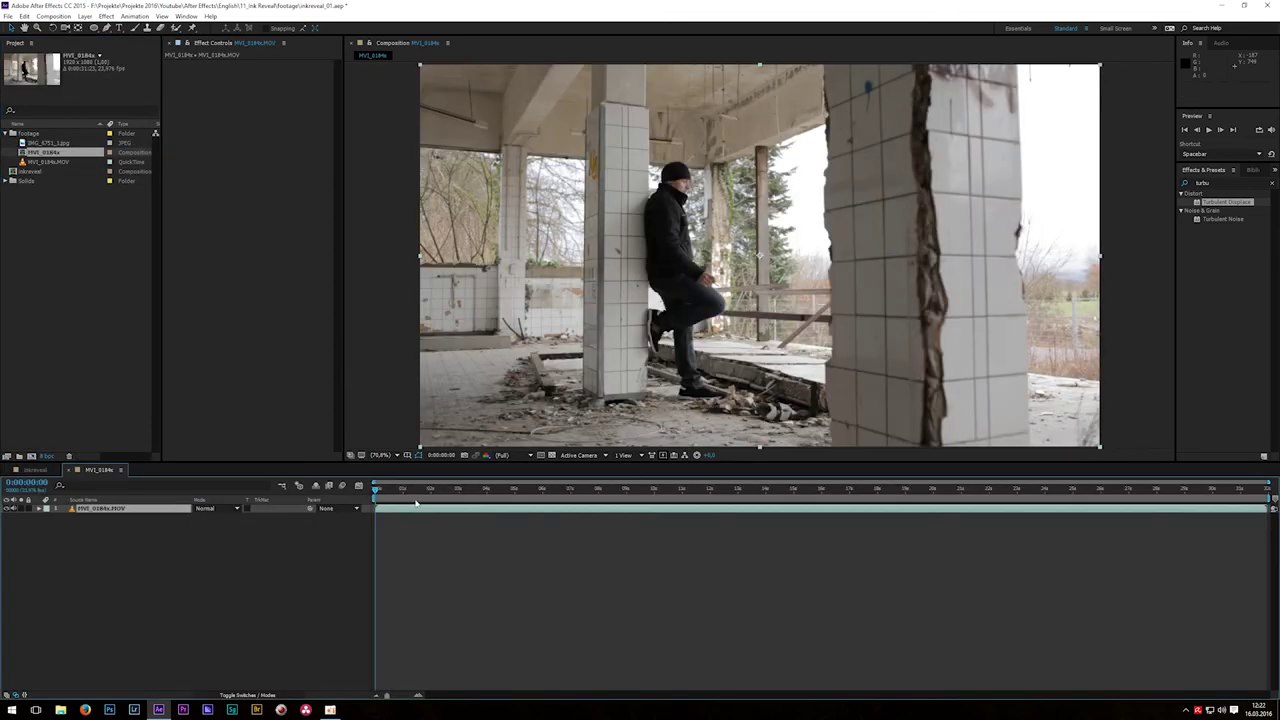
left_click_drag(388, 493, 402, 489)
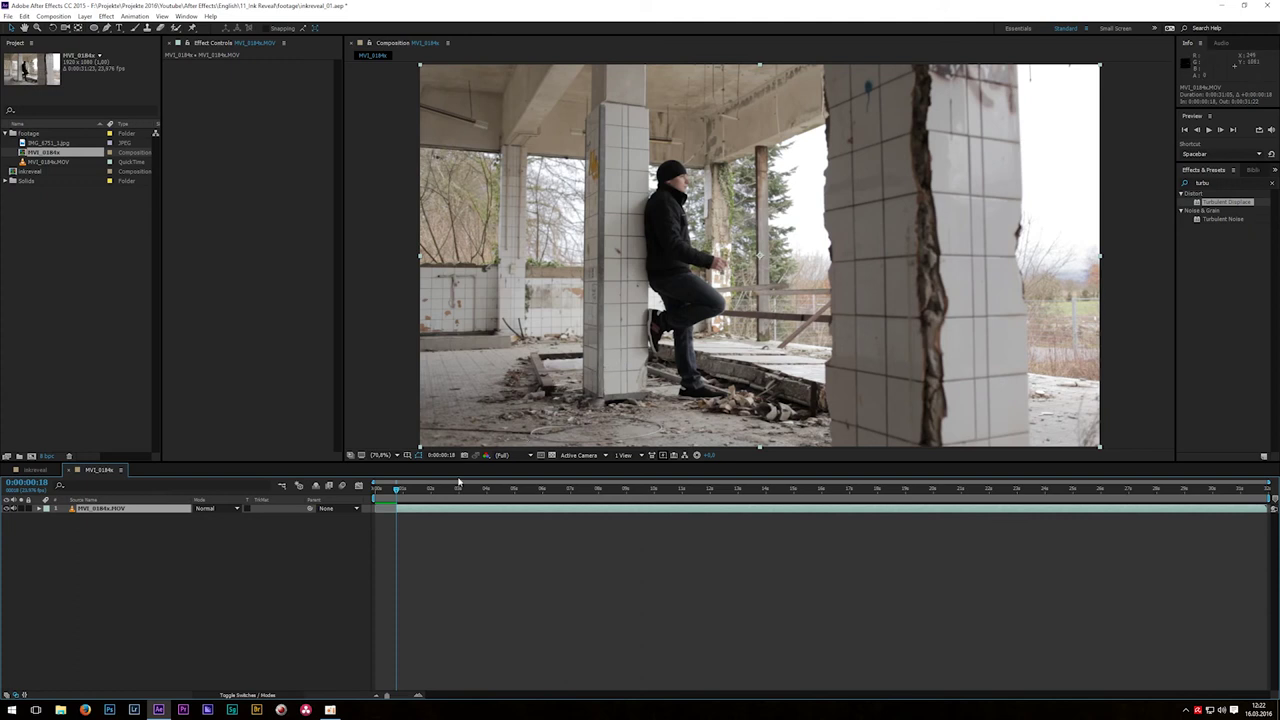
left_click_drag(435, 492, 462, 492)
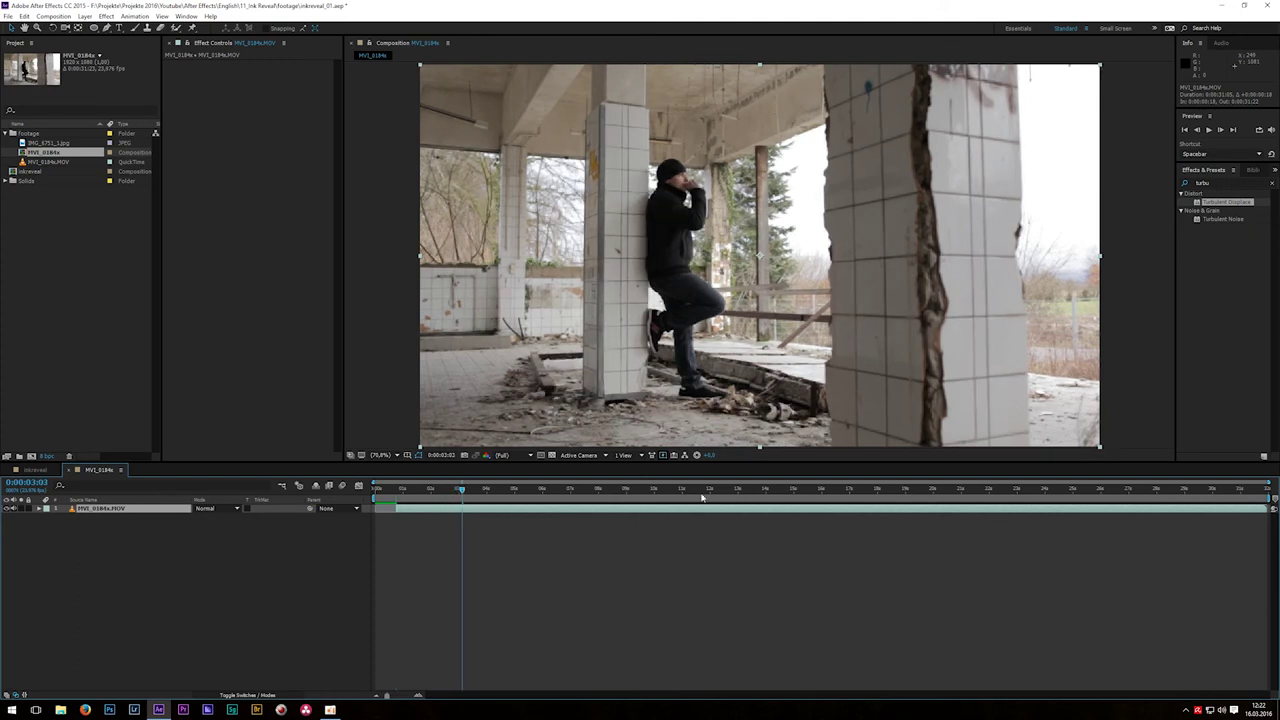
left_click_drag(1266, 508, 471, 532)
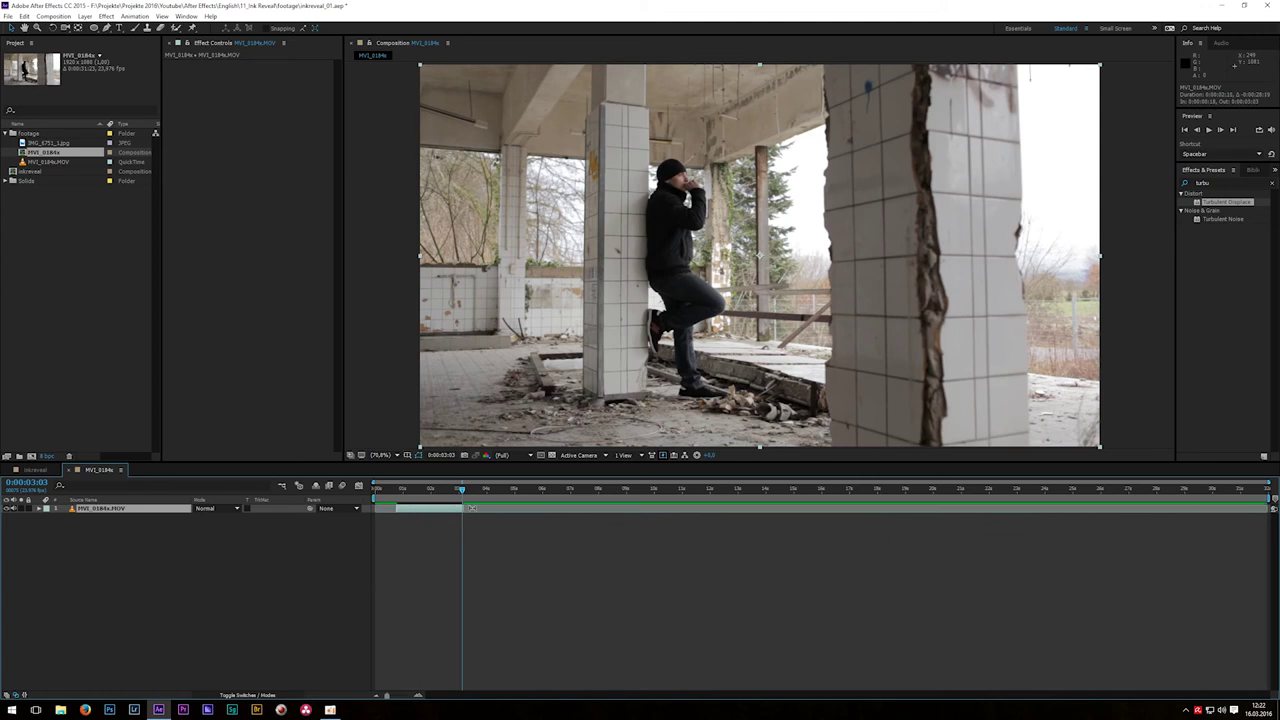
Move the trimmed clip to start at 0:00:00:00 and place the current time on its last frame, 0:00:02:09
left_click_drag(394, 497, 360, 501)
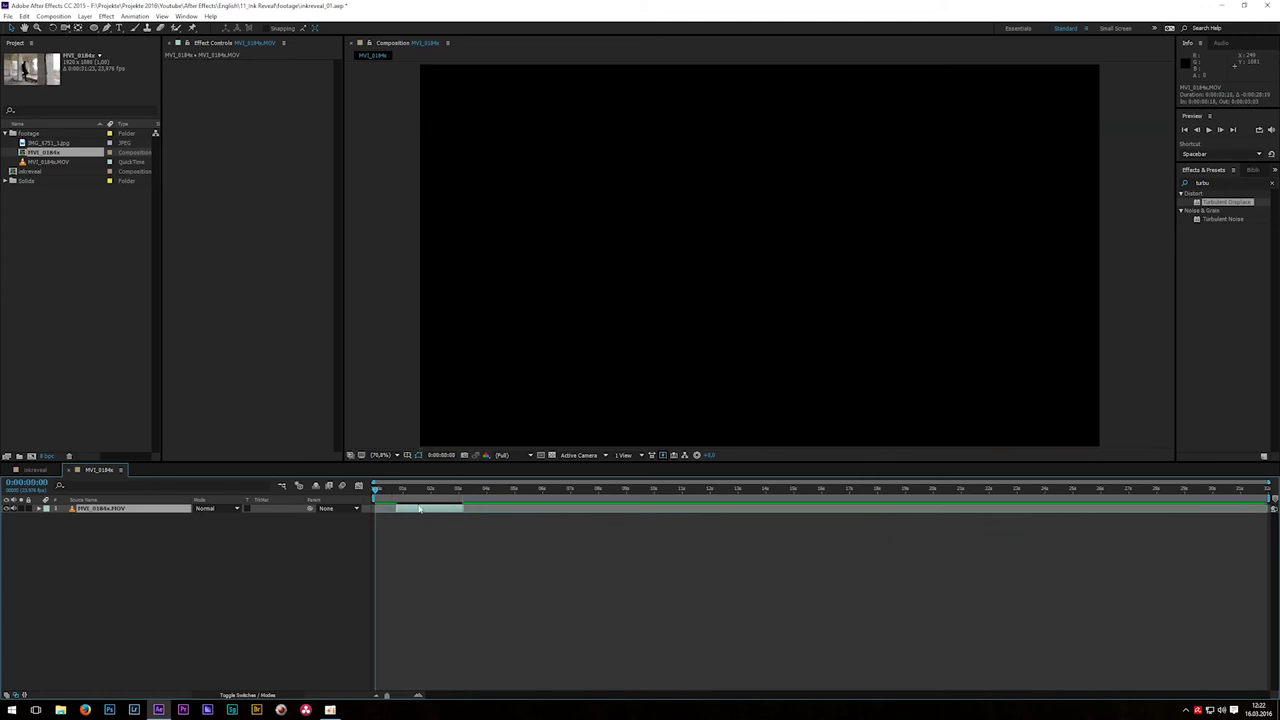
key("bracketleft")
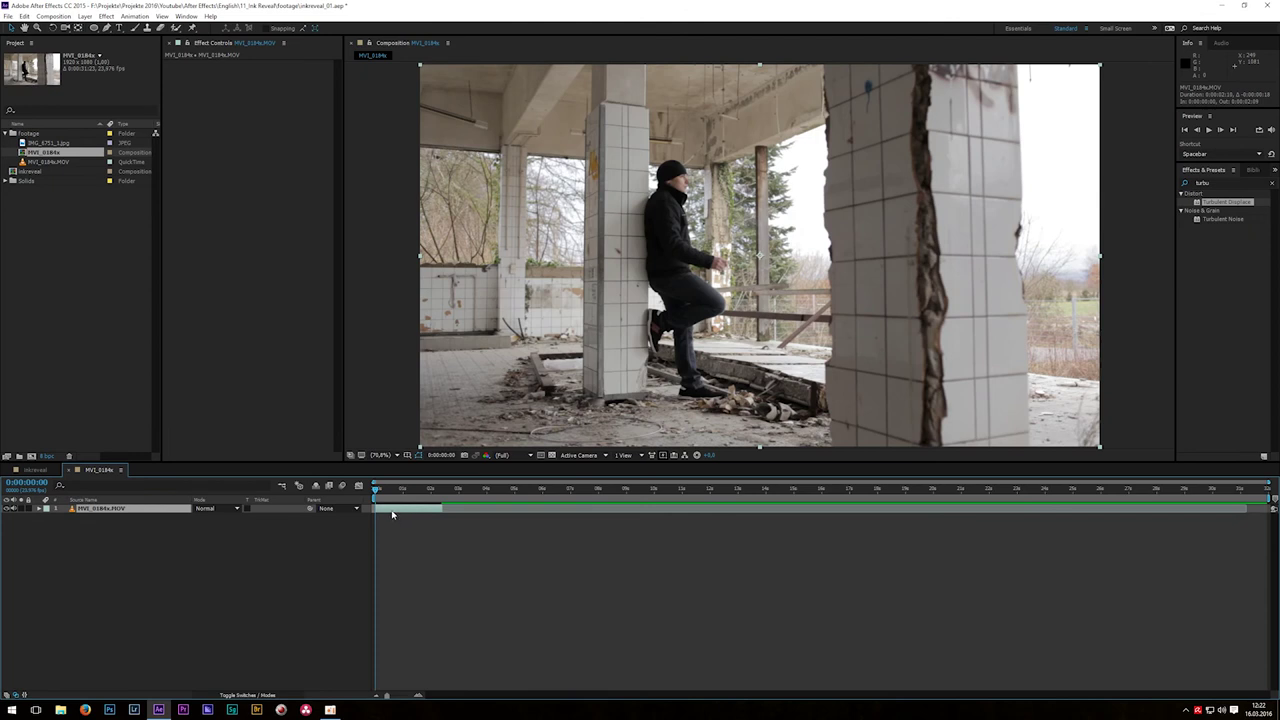
left_click(446, 497)
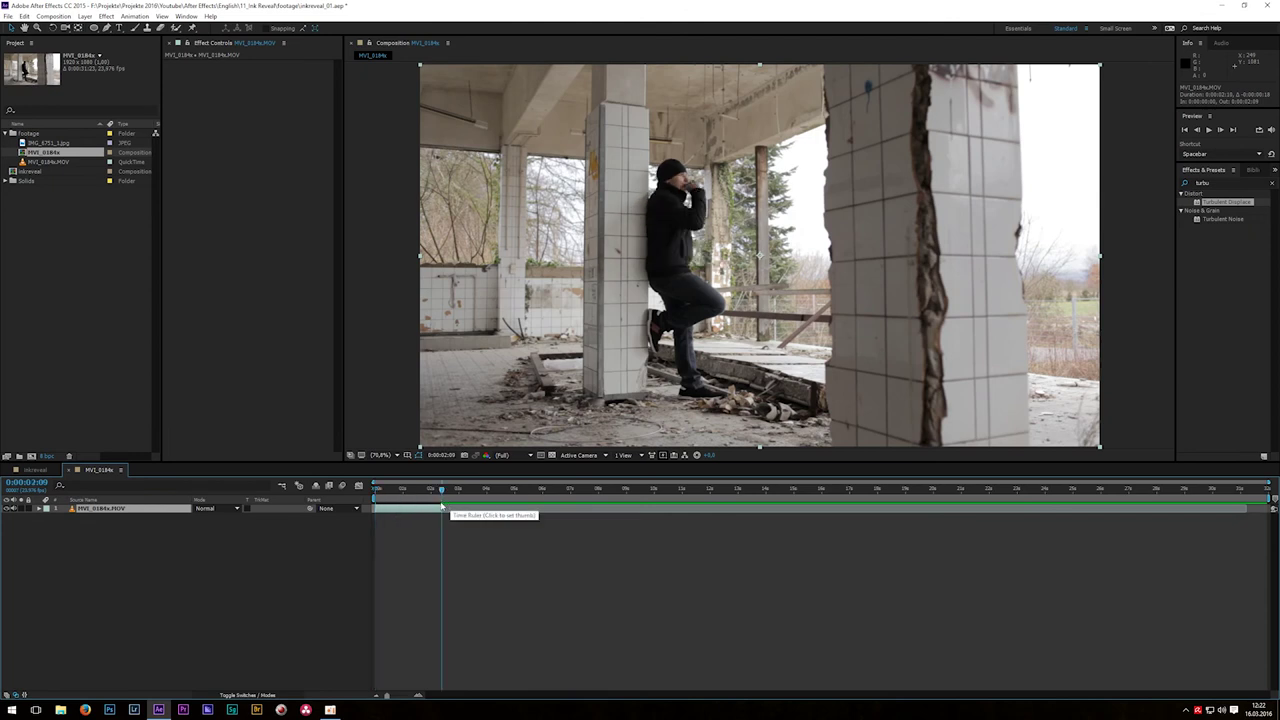
Duplicate the clip layer, naming the upper copy video and the lower one freeze frame
key("ctrl+d")
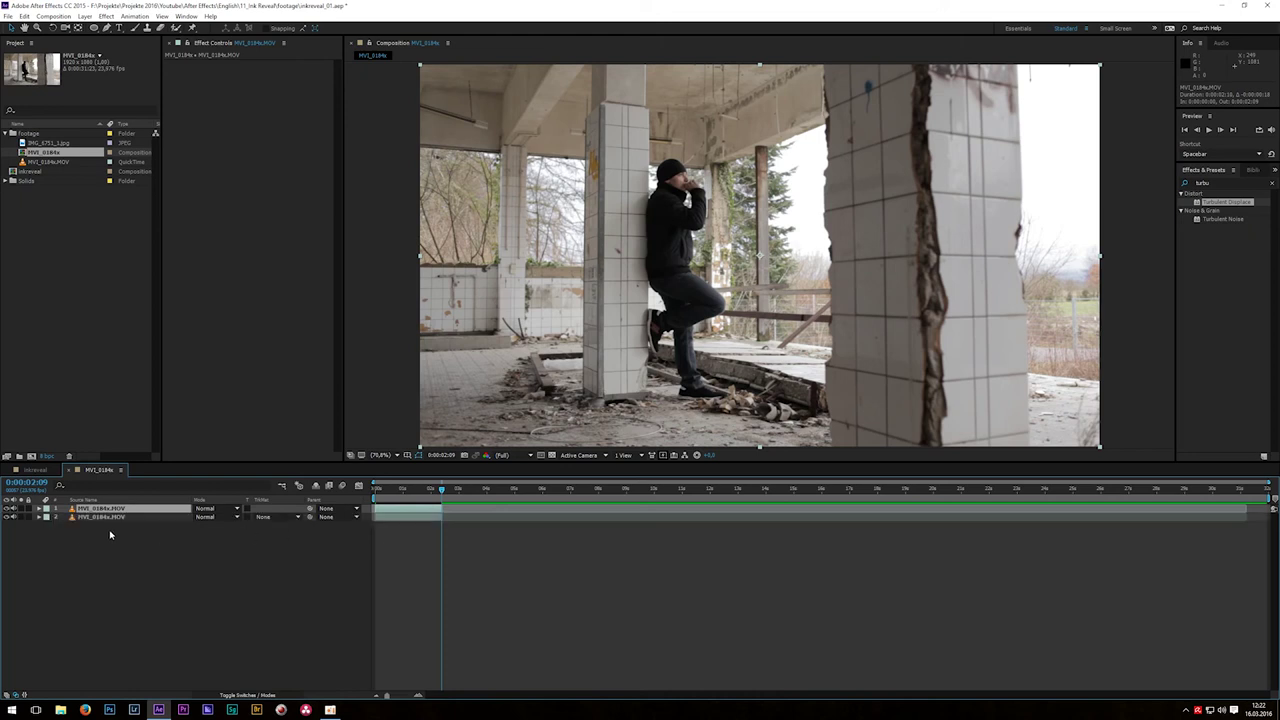
key("Return")
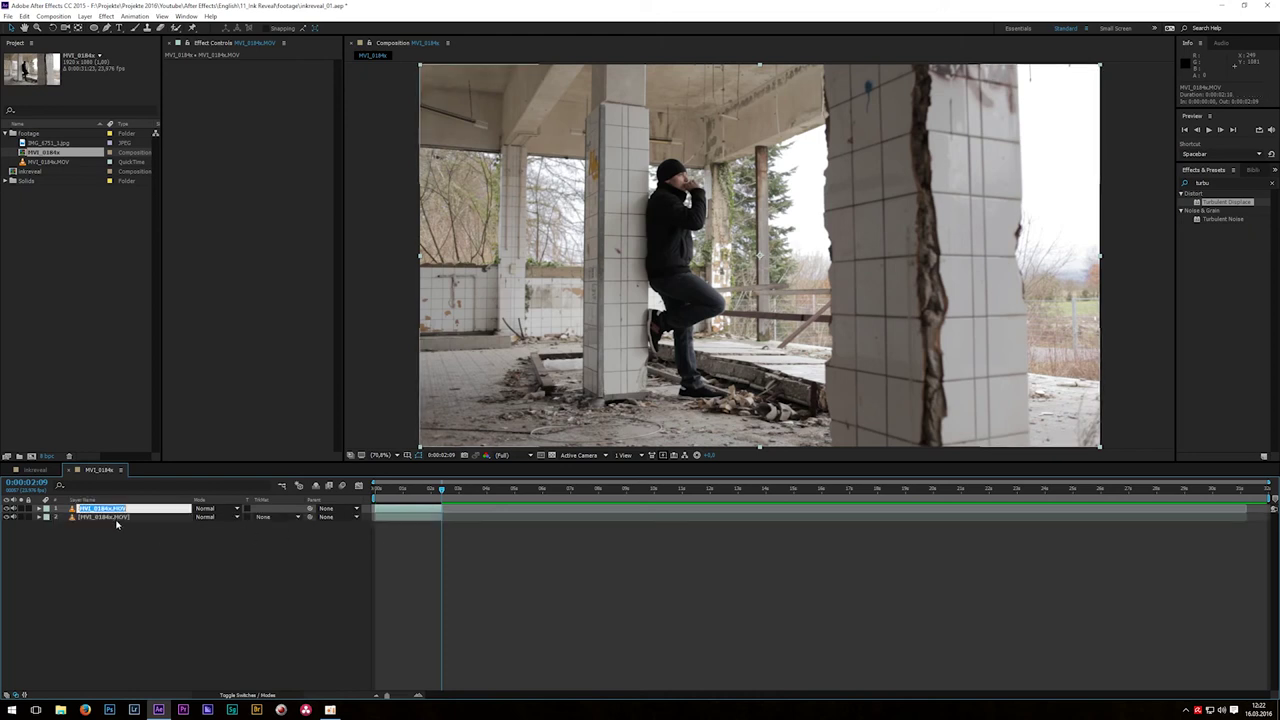
type("Video")
key("Return")
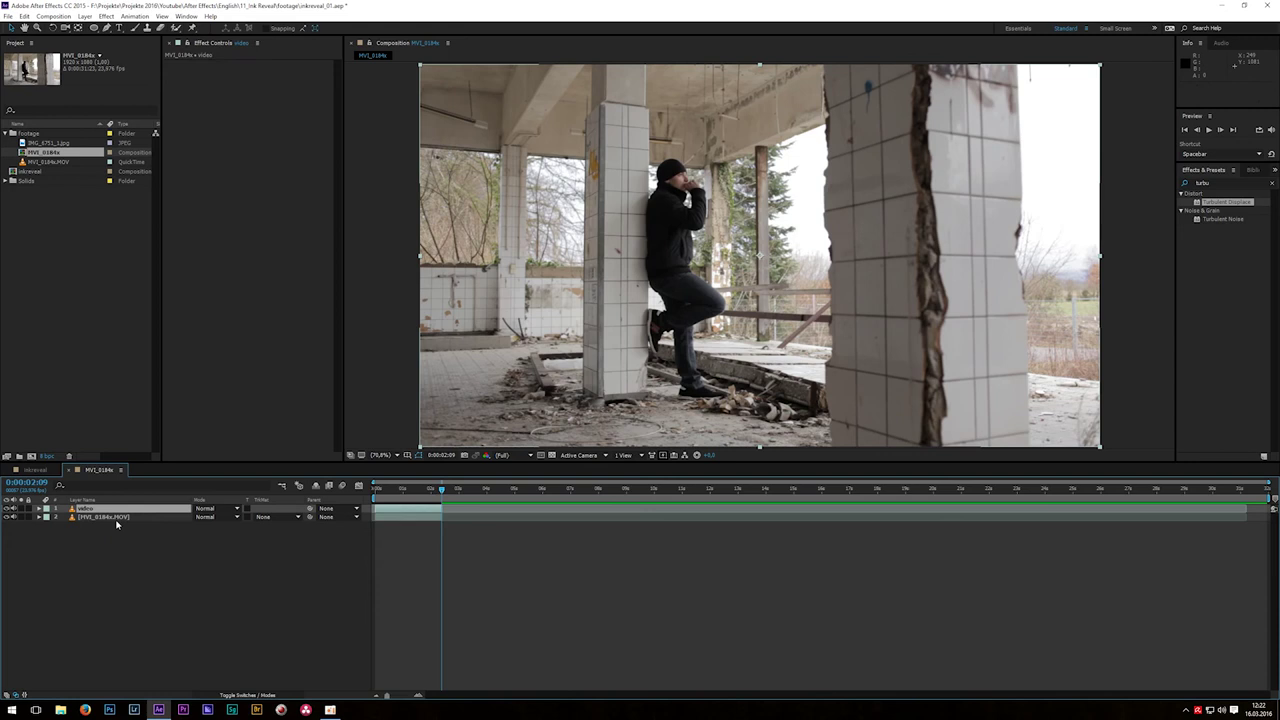
left_click(108, 518)
key("Return")
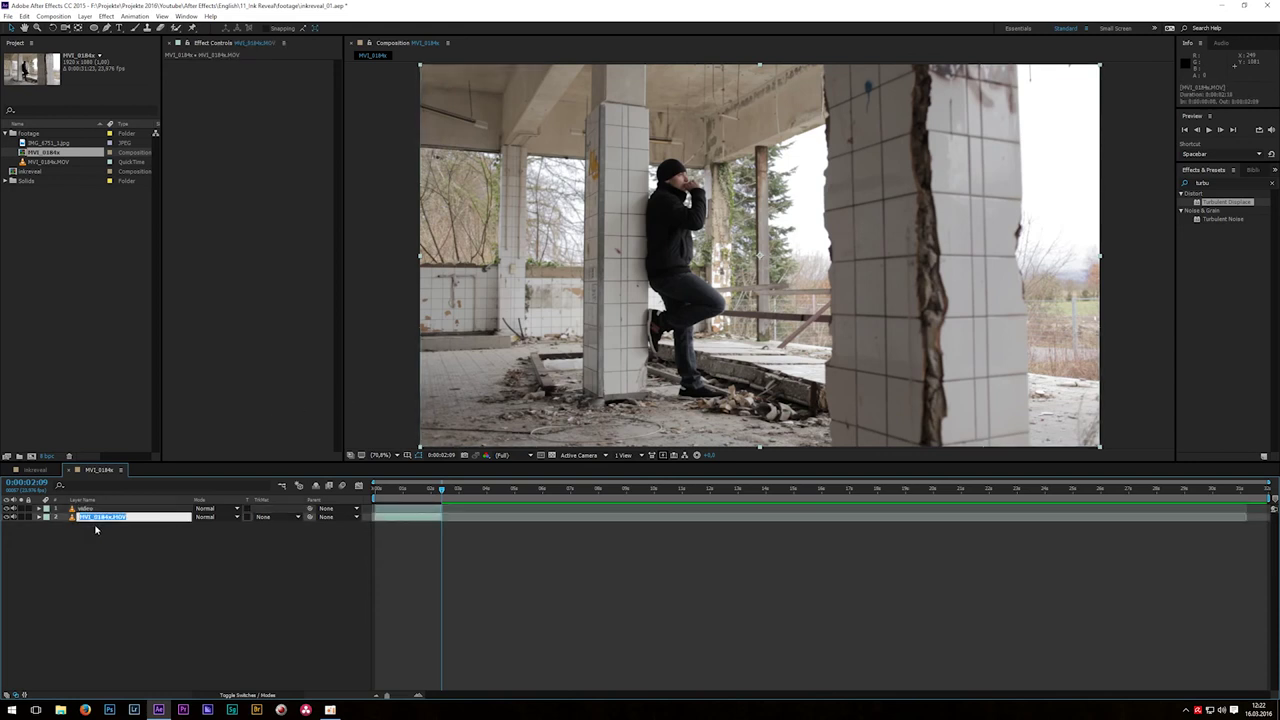
type("Text")
key("Return")
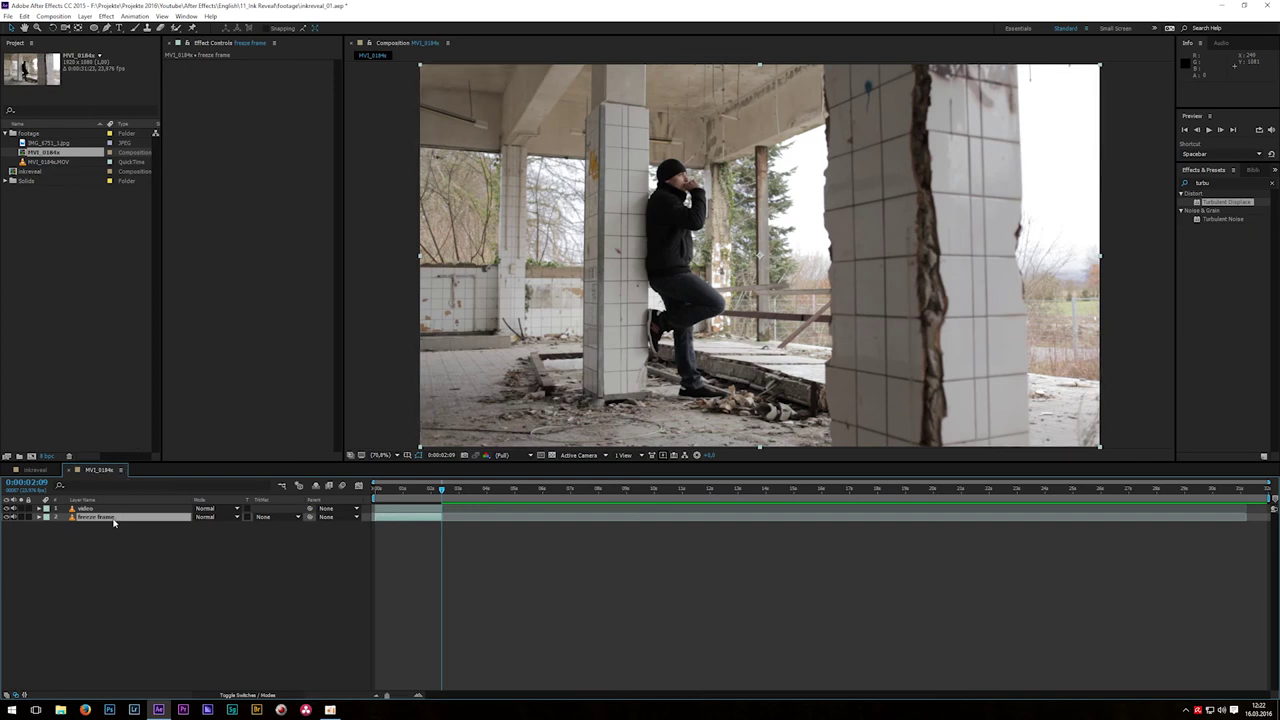
Apply Freeze Frame to the freeze frame layer at 0:00:02:09 and make it run from there to about 0:00:12:18
right_click(113, 516)
mouse_move(157, 187)
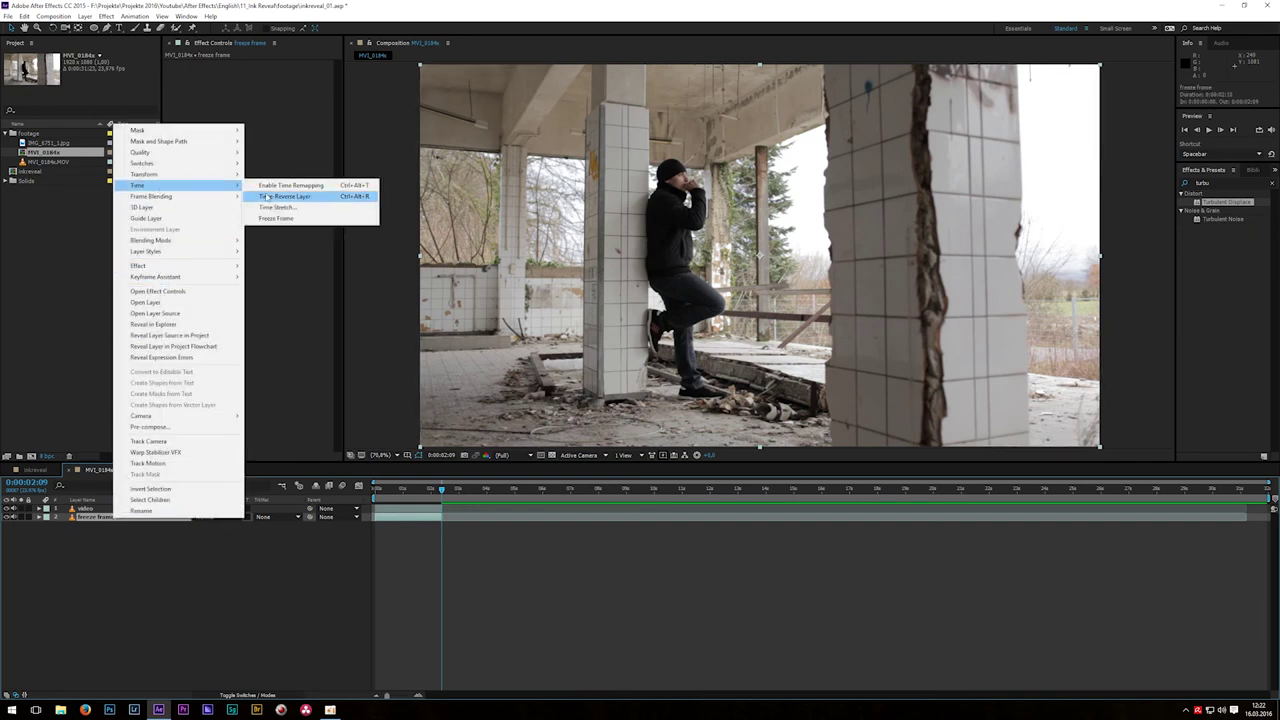
left_click(280, 219)
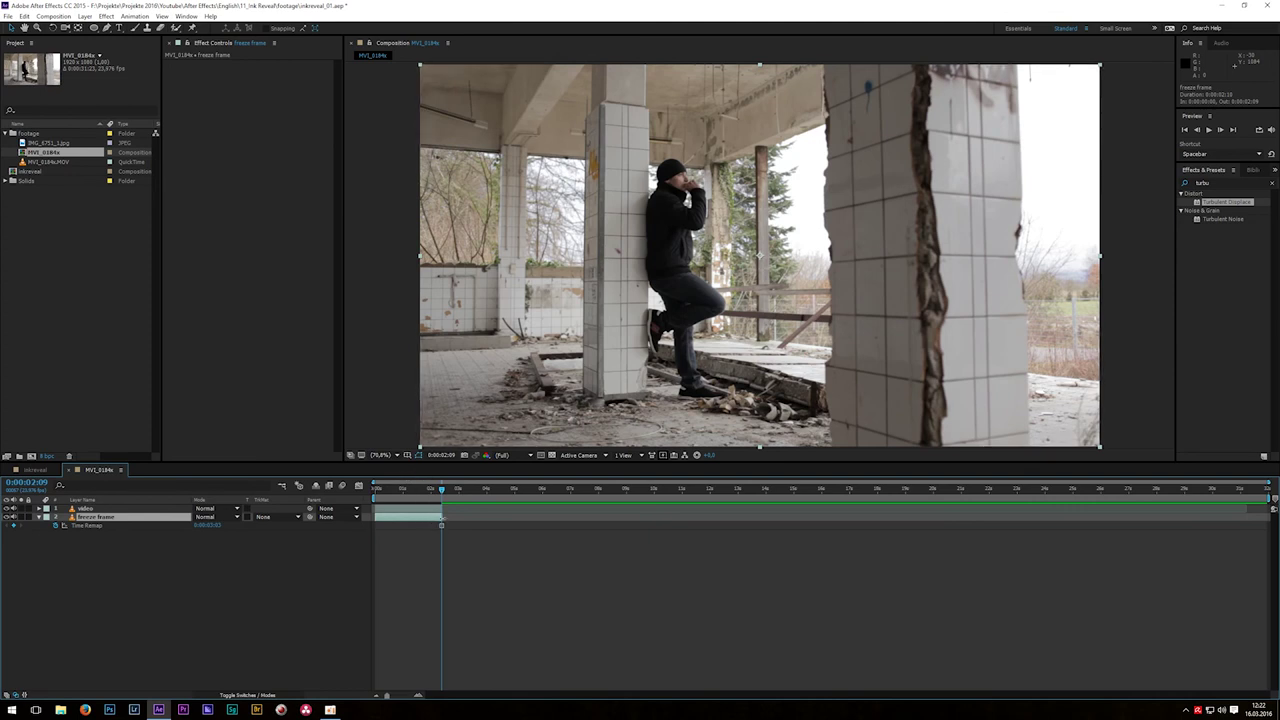
left_click_drag(440, 518, 731, 517)
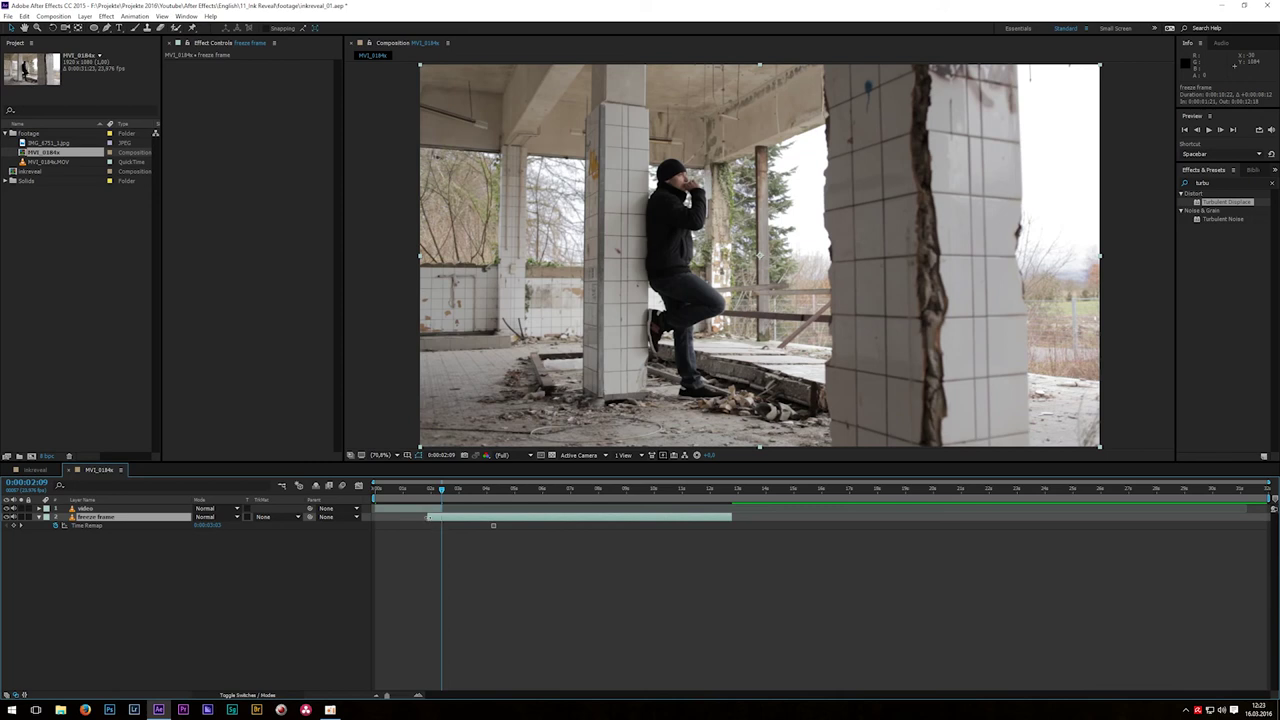
left_click_drag(428, 517, 441, 517)
Duplicate the freeze frame layer, name the copy sketch and place it beneath the original
key("ctrl+d")
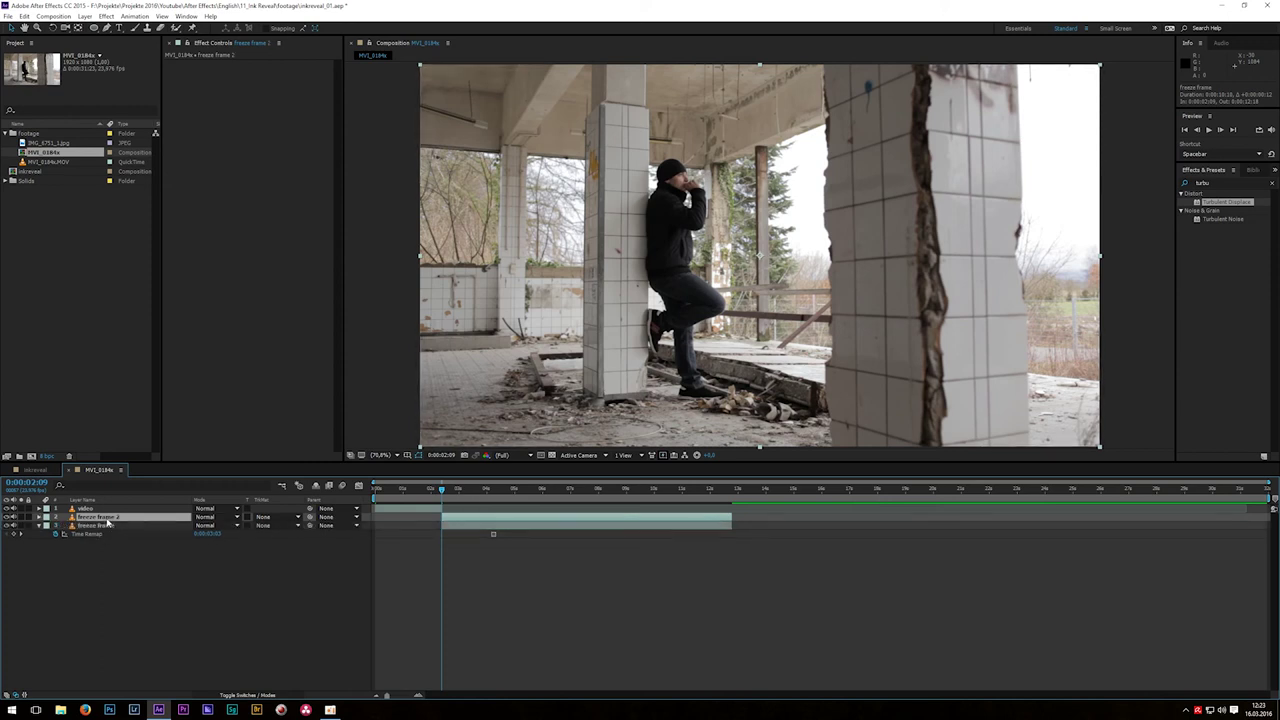
key("Return")
type("sketch")
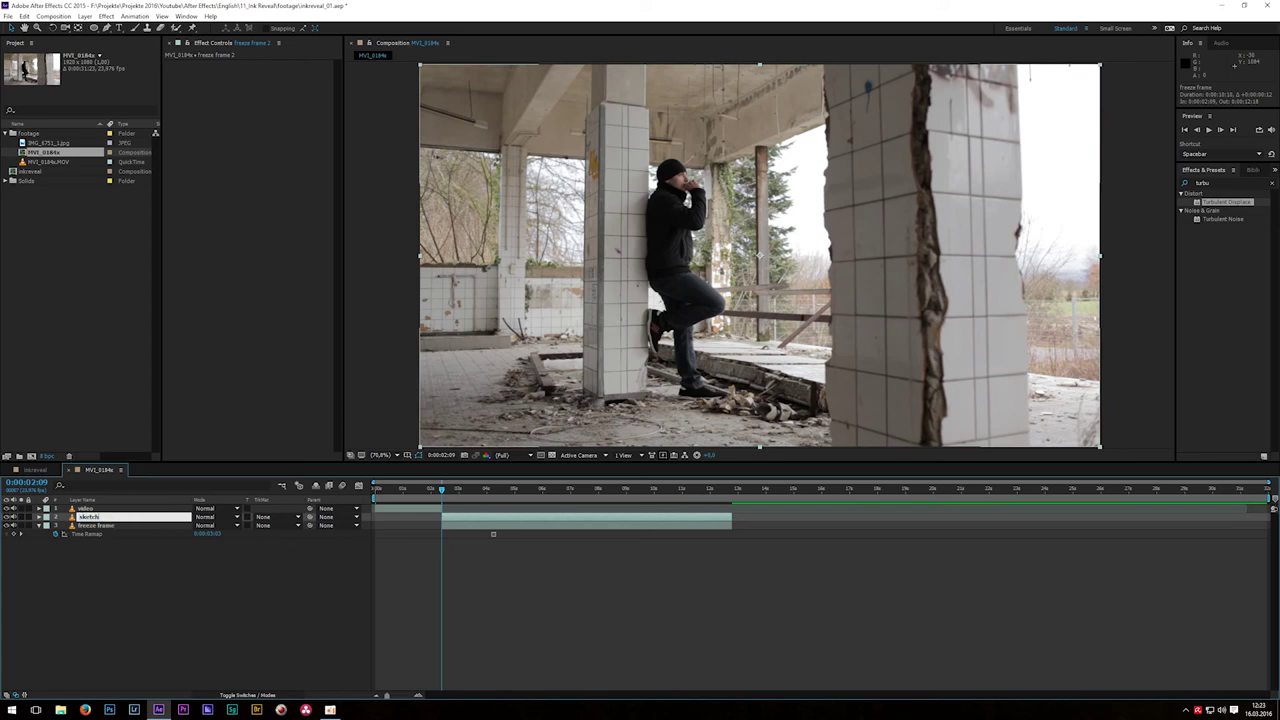
key("Return")
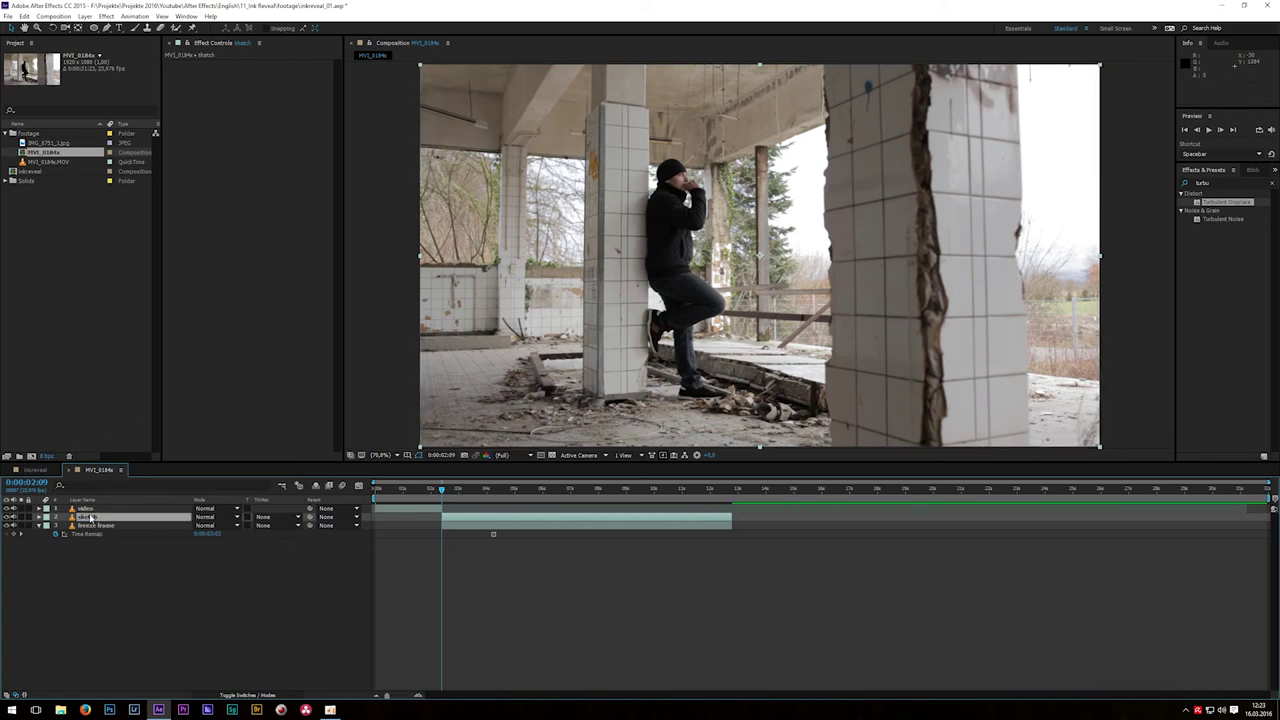
left_click_drag(90, 518, 91, 580)
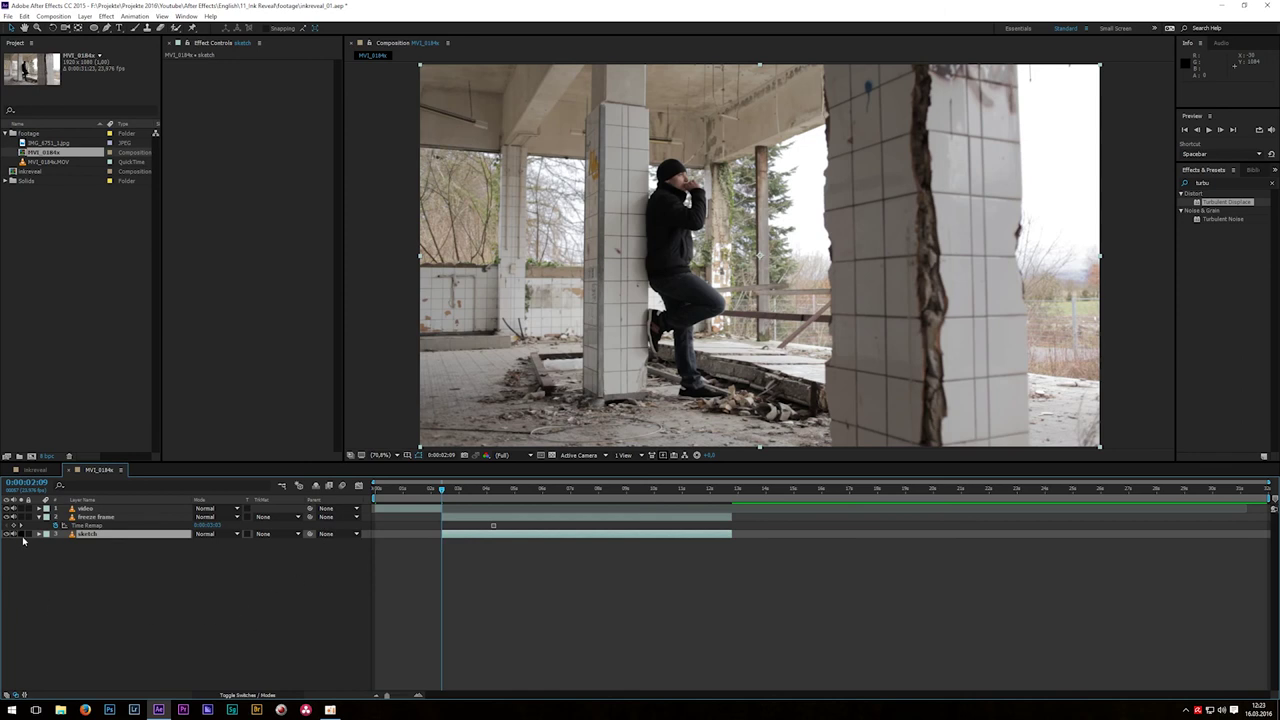
Apply the Cartoon effect to the sketch layer and inspect the drawn look up close
left_click(1225, 181)
type("cartoon")
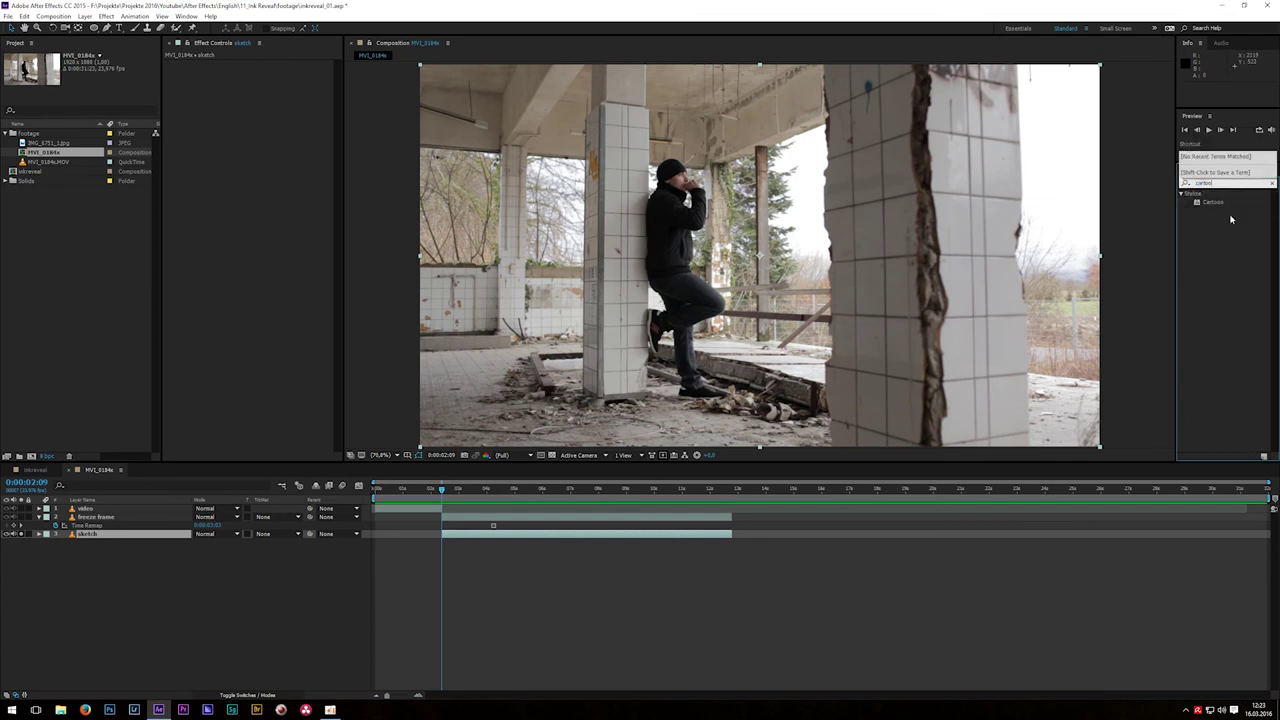
mouse_move(1218, 203)
left_mouse_down()
mouse_move(750, 330)
mouse_move(100, 535)
left_mouse_up()
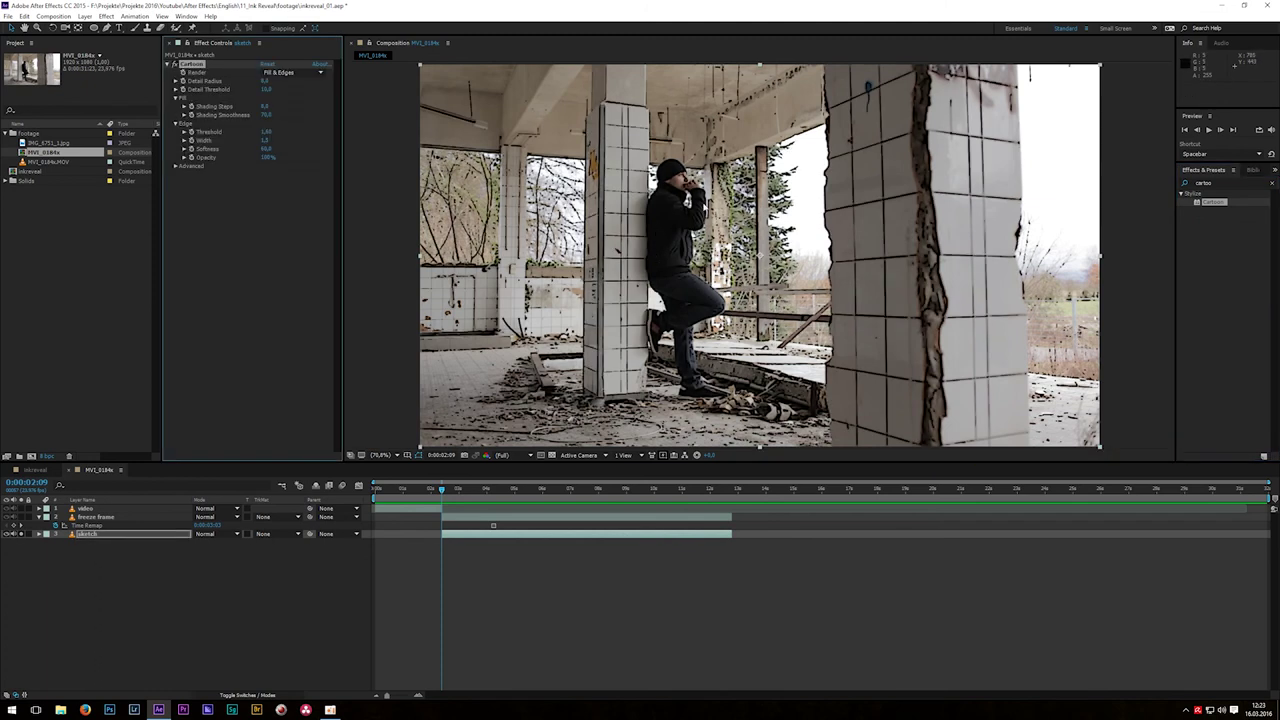
key("slash")
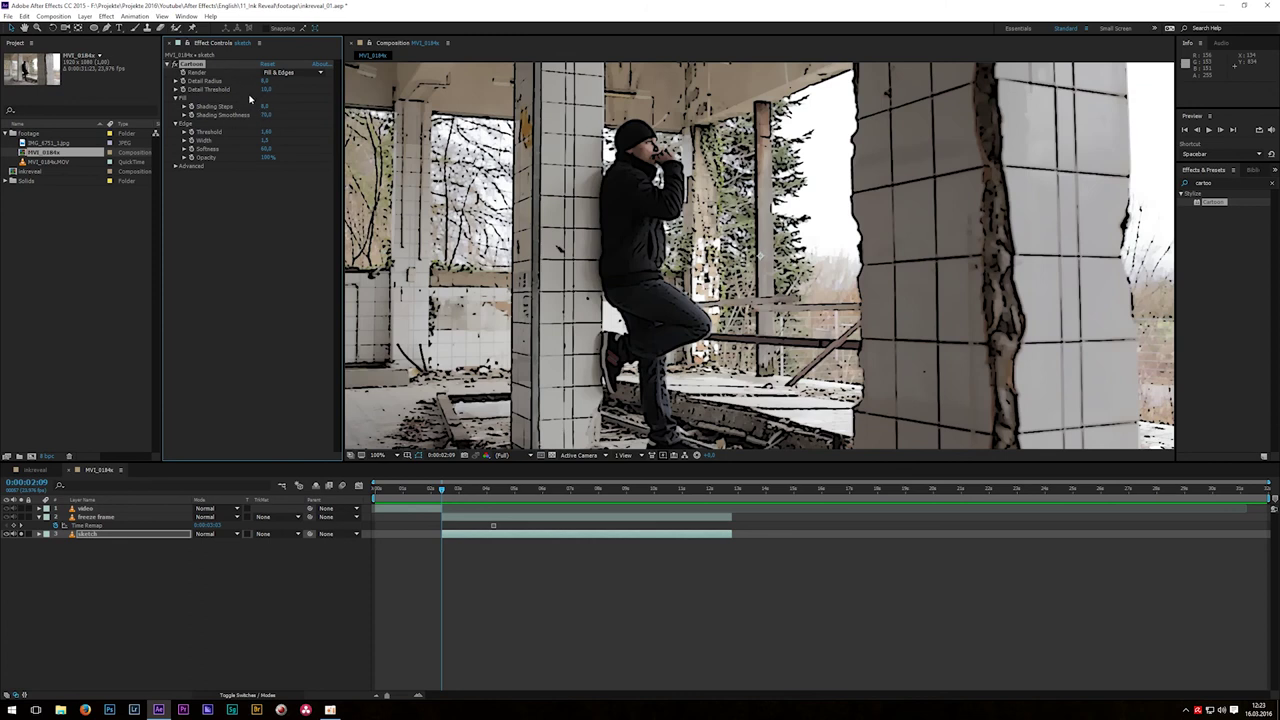
left_click(386, 457)
left_click(400, 477)
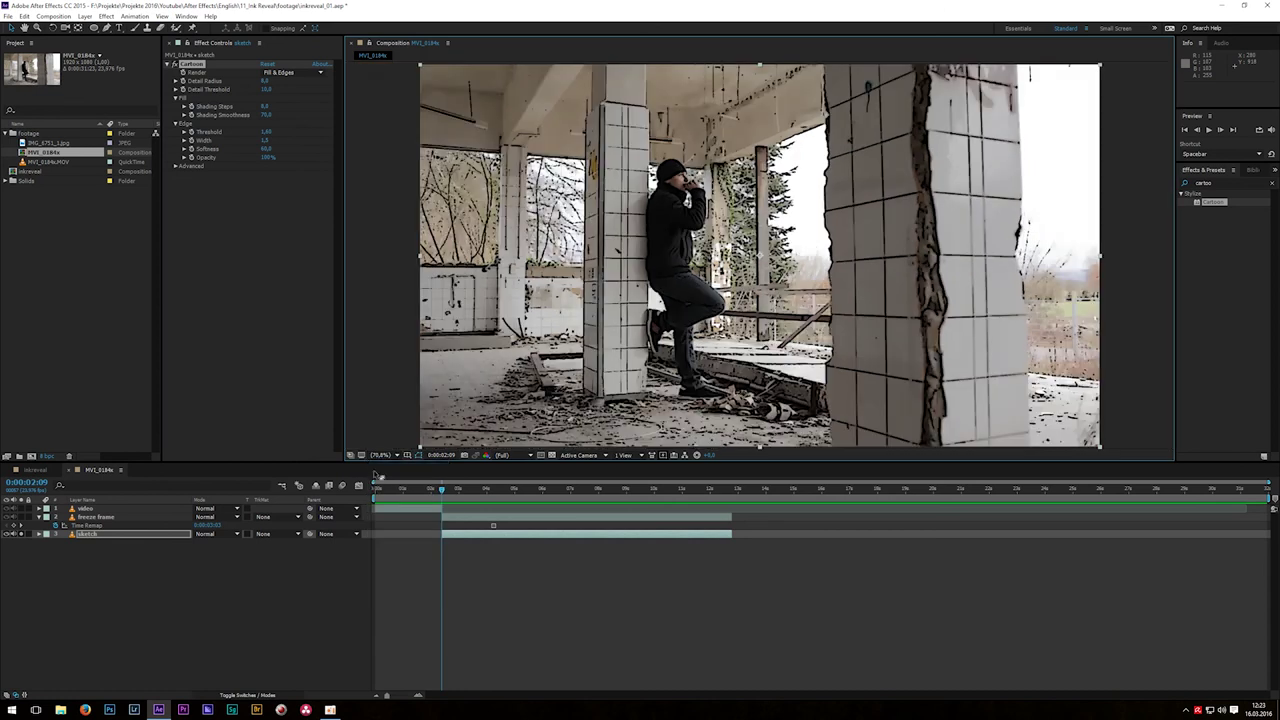
Add the paper texture image as the bottom layer and scale it to 36%
left_click_drag(52, 146, 35, 542)
left_click(30, 542)
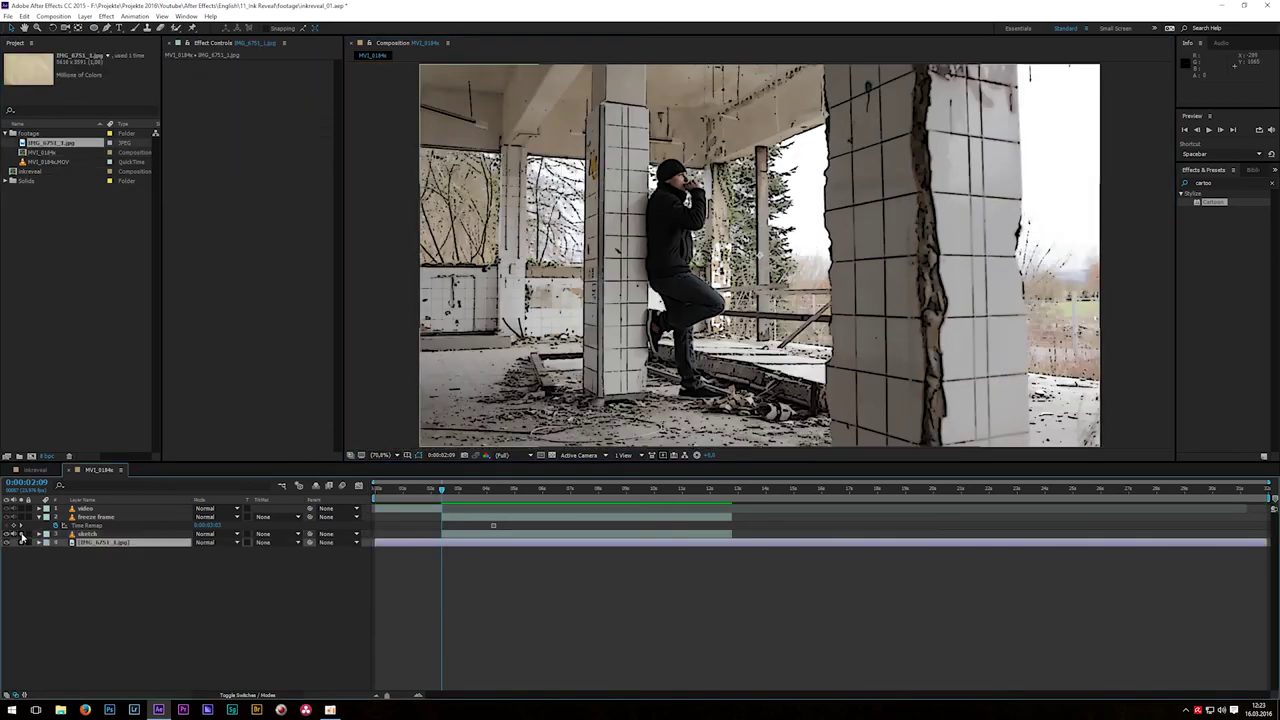
key("comma")
key("comma")
key("comma")
key("comma")
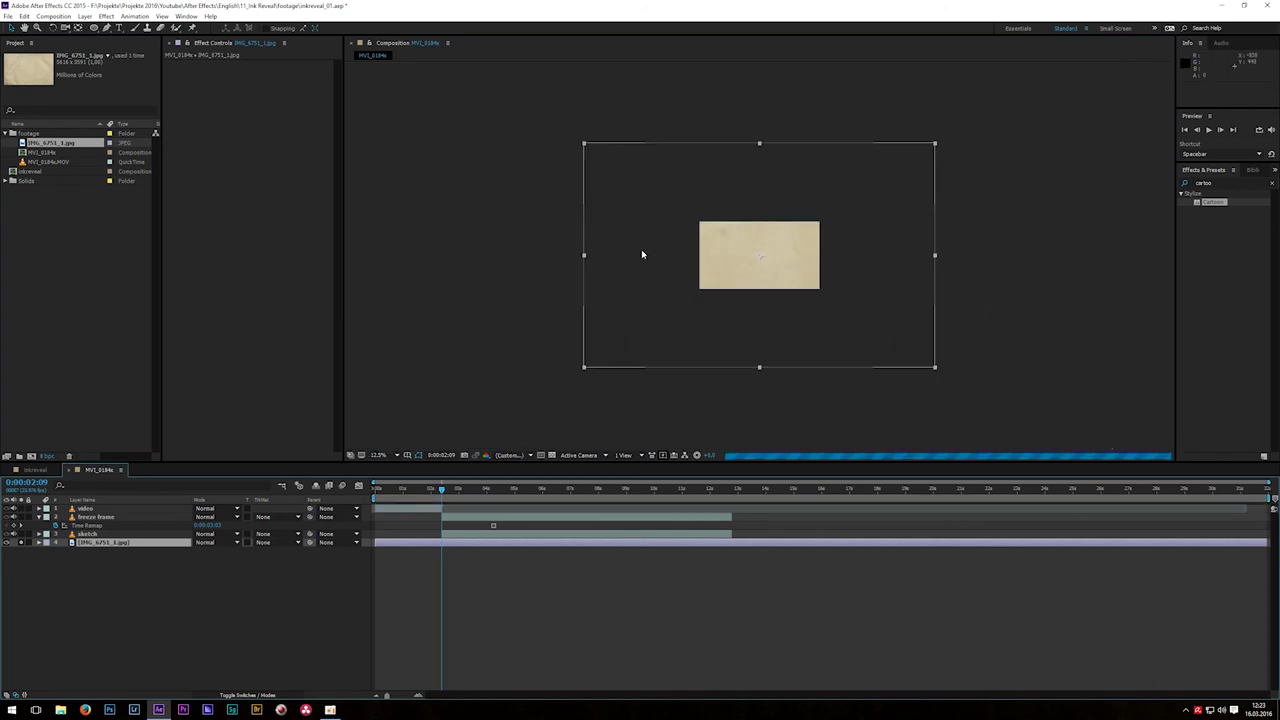
key("period")
key("s")
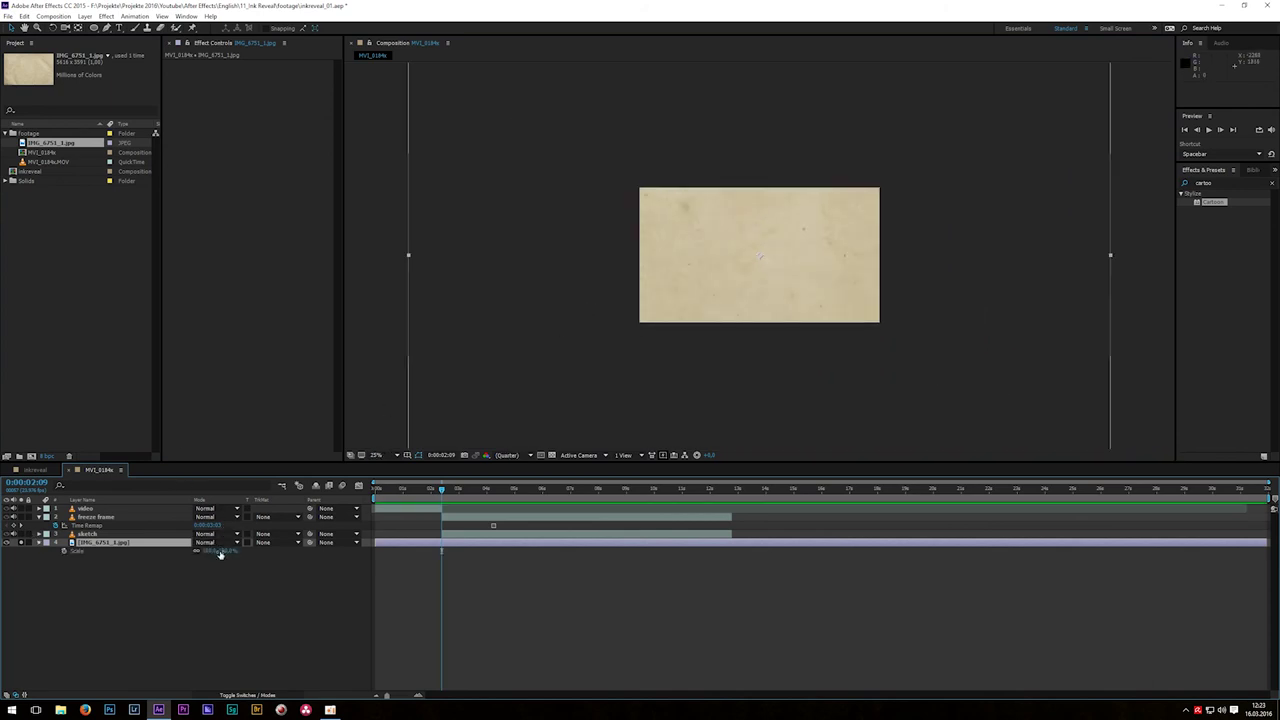
left_click(226, 551)
type("18")
key("Return")
left_click(377, 455)
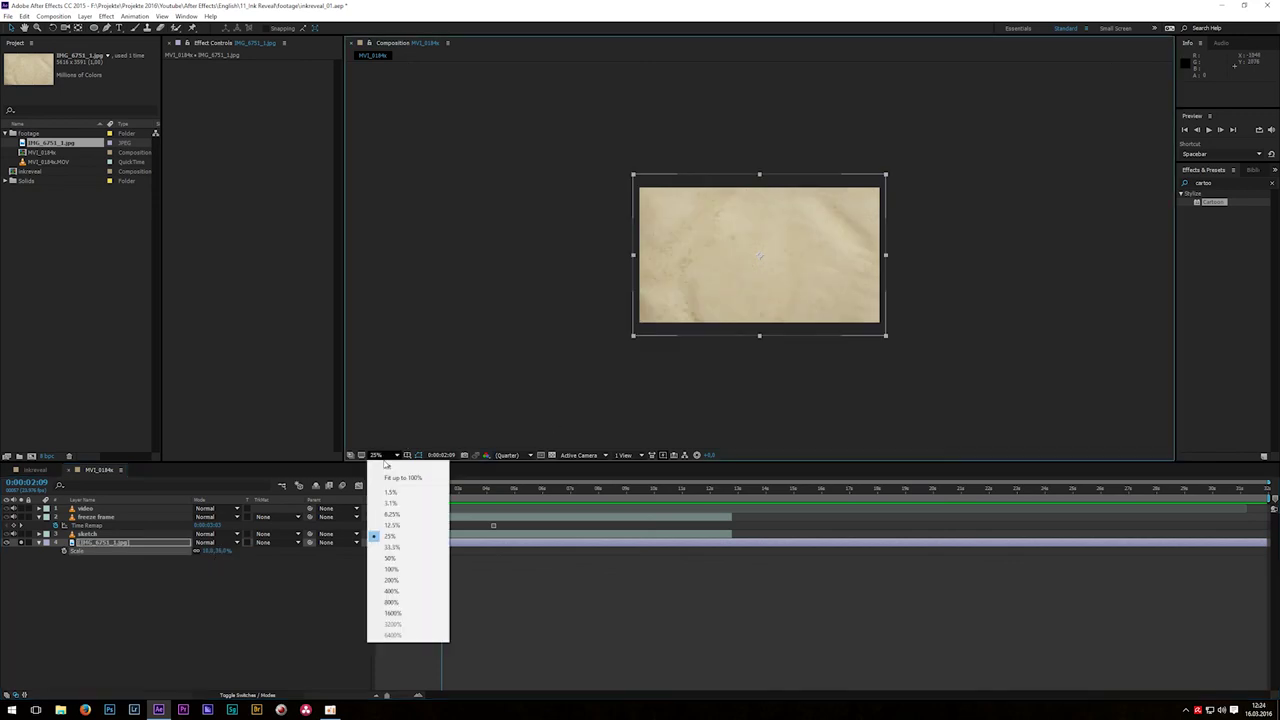
left_click(400, 477)
left_click(92, 583)
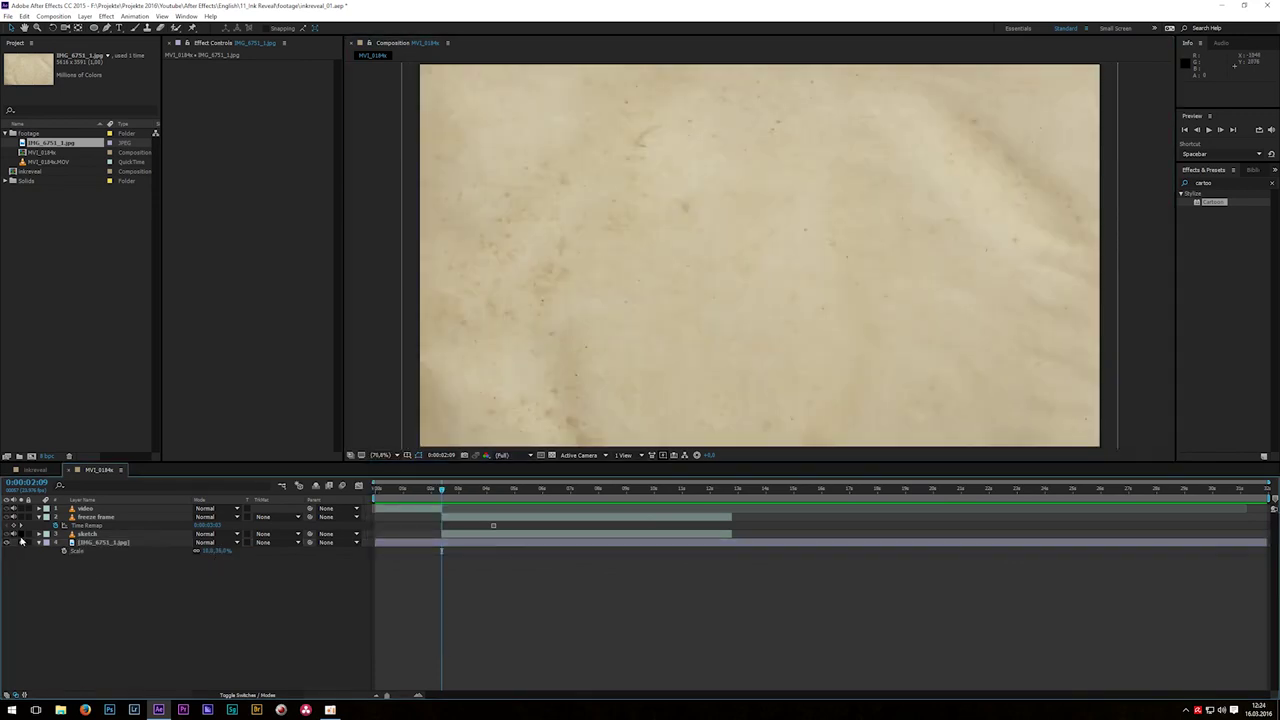
Solo the sketch layer together with the paper texture and set the sketch's blending mode to Overlay
left_click(24, 535)
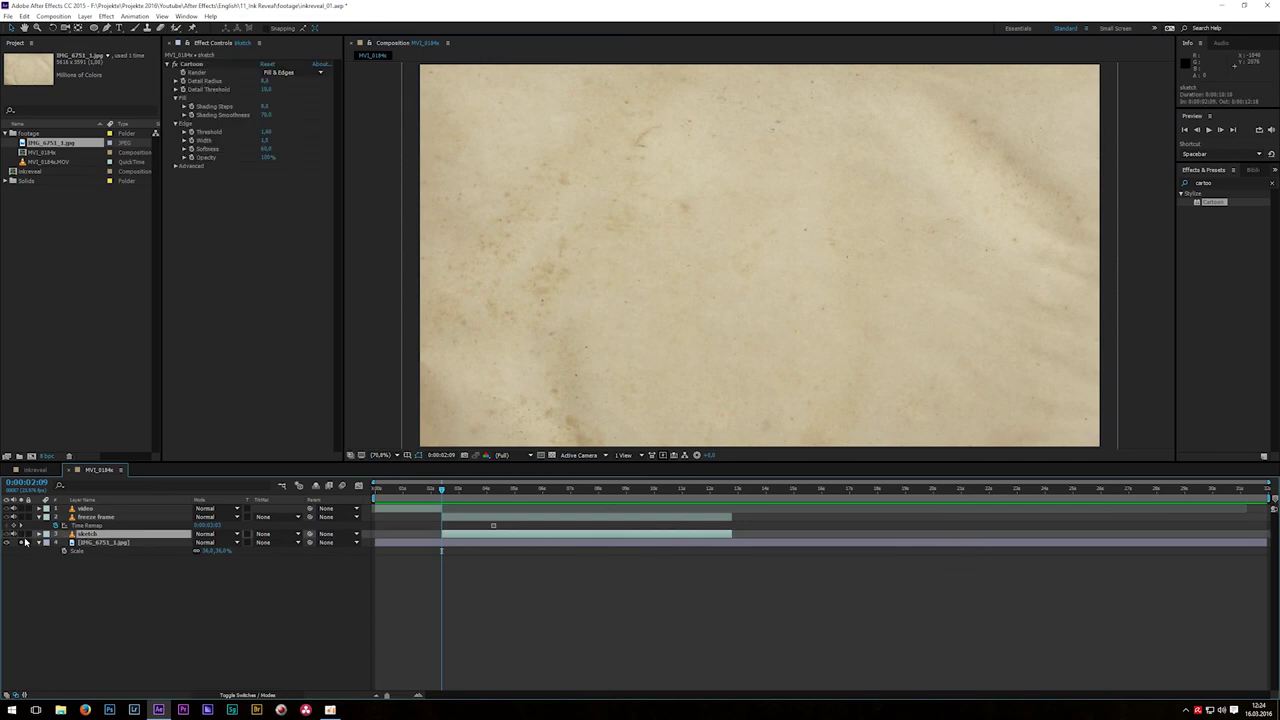
left_click(23, 541)
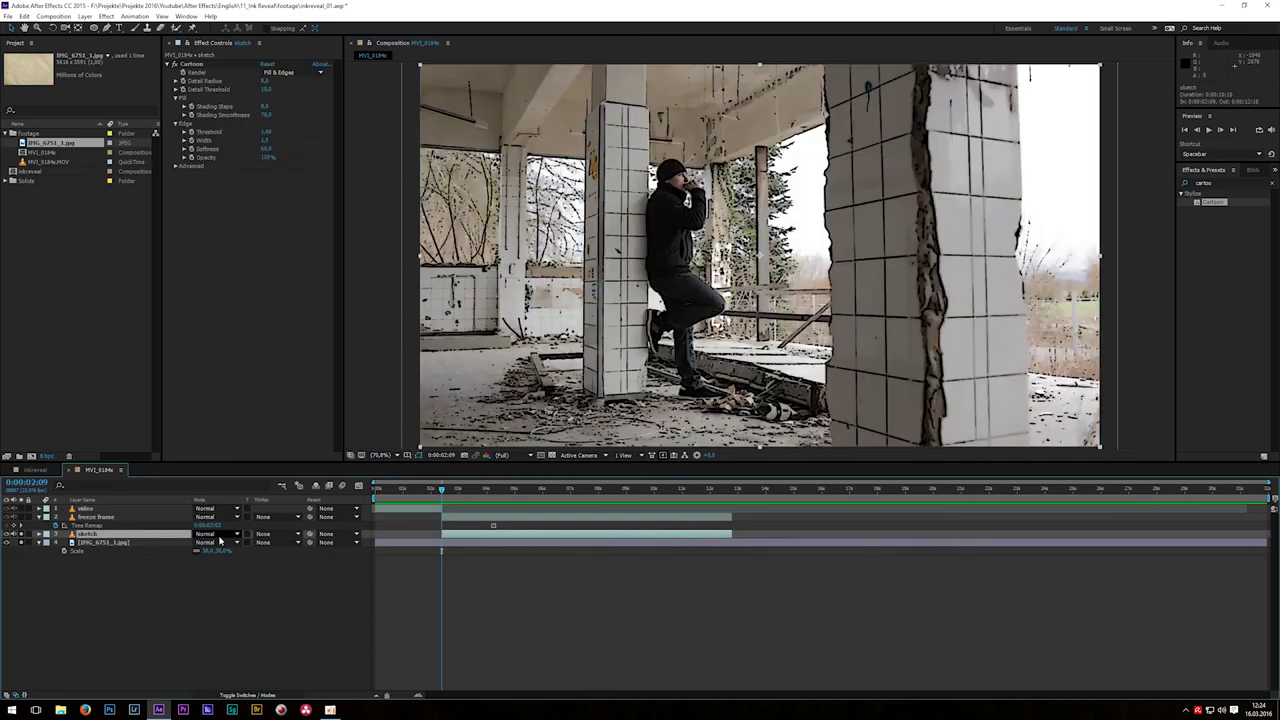
left_click(216, 536)
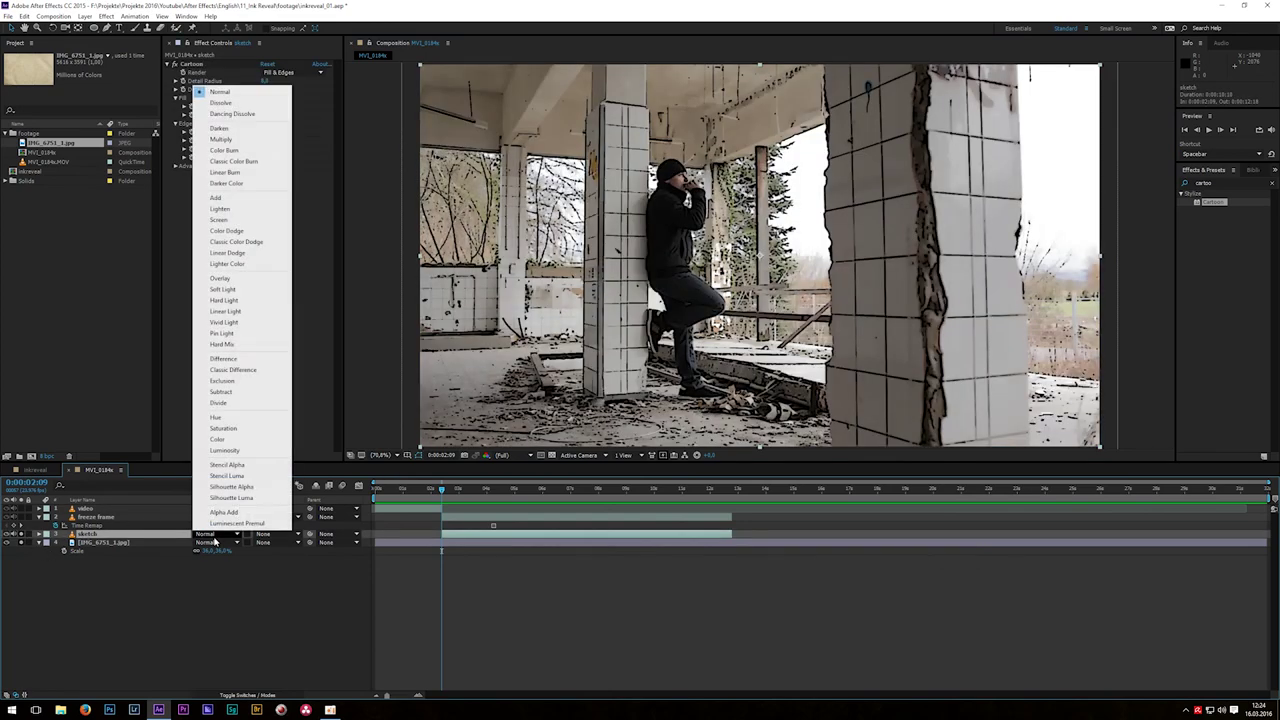
left_click(234, 278)
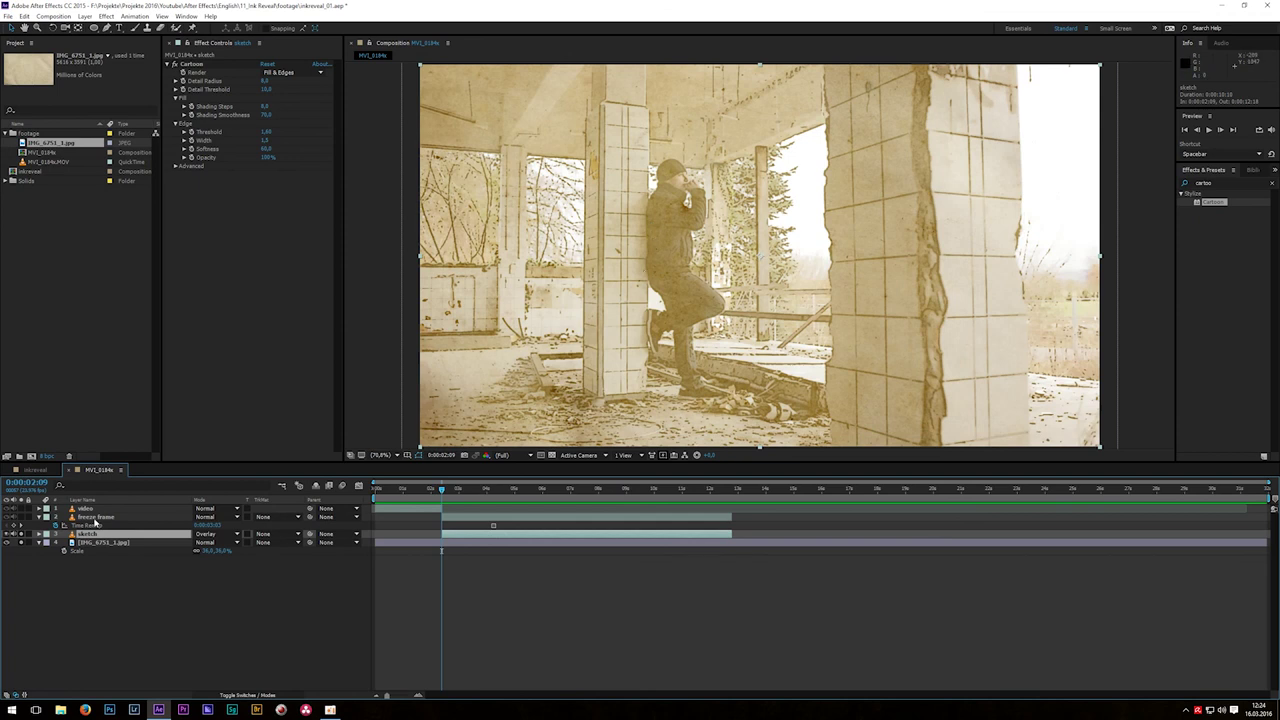
left_click(98, 606)
key("u")
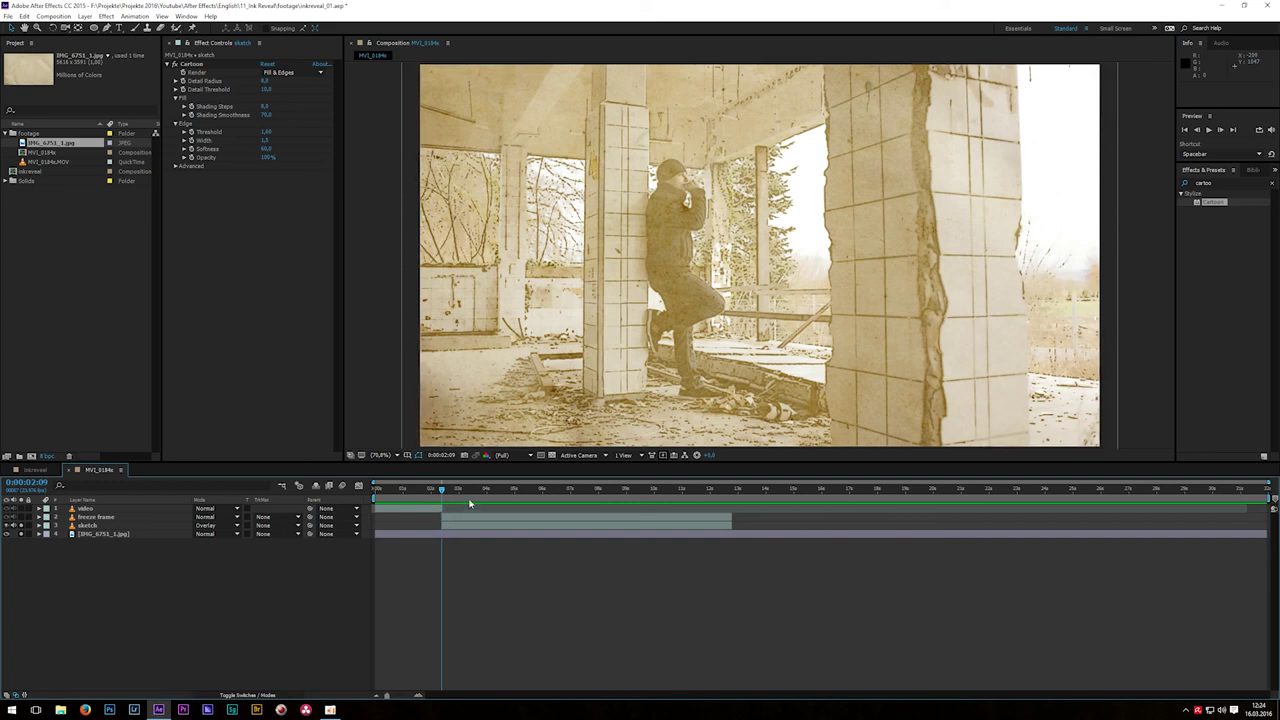
Move the current time to 0:00:03:10 and trim the end of the freeze frame layer to it
left_click(87, 509)
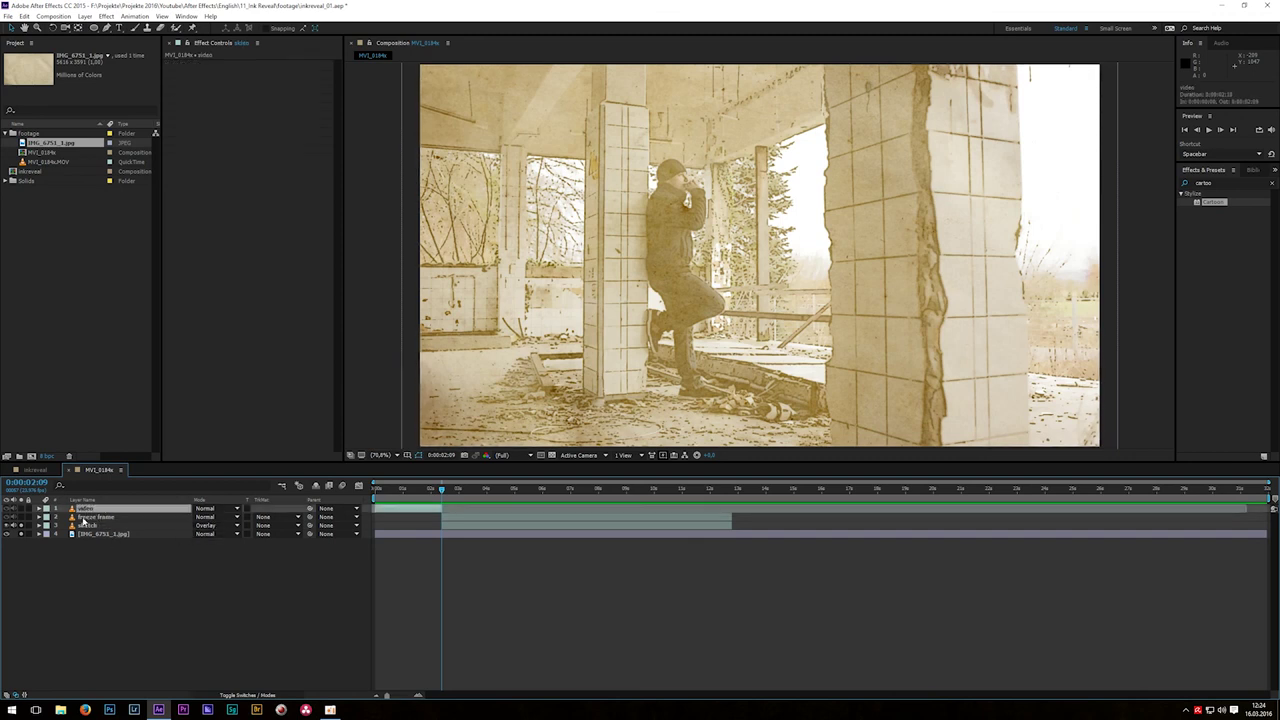
key("shift+Page_Down")
key("shift+Page_Down")
key("Page_Down")
key("Page_Down")
key("Page_Down")
key("Page_Down")
key("Page_Down")
left_click(704, 522)
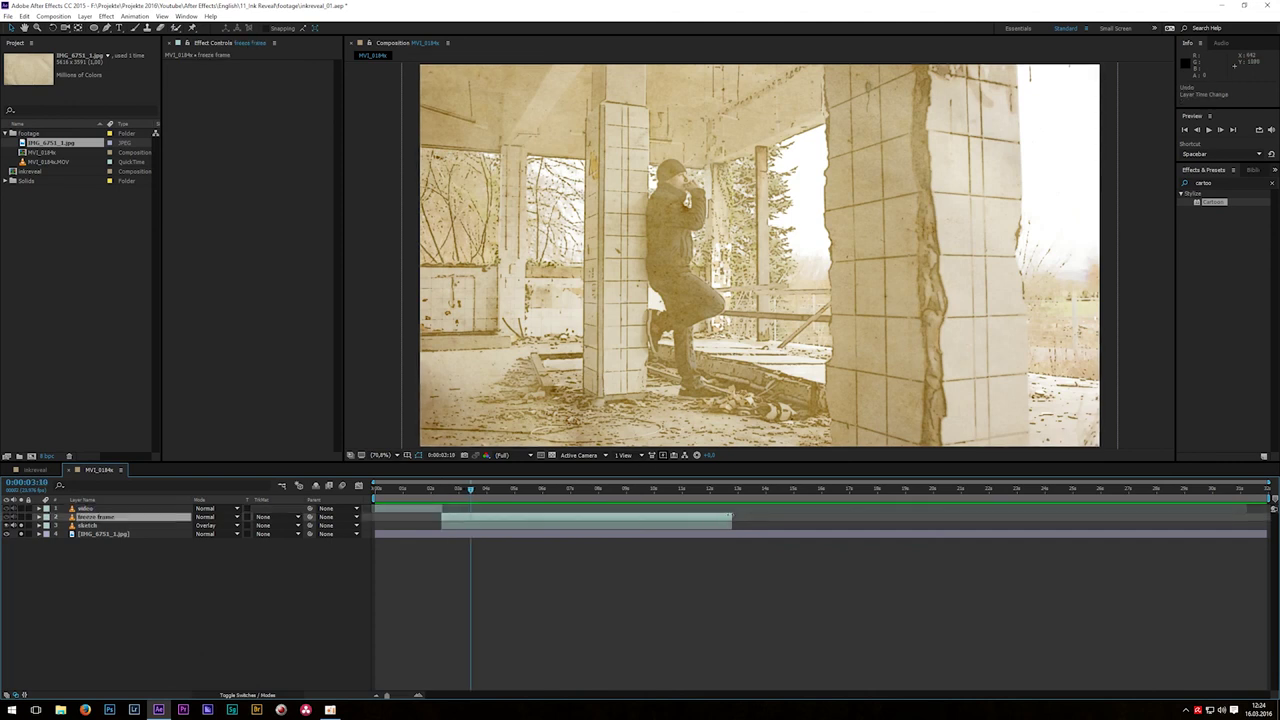
left_click_drag(731, 517, 470, 517)
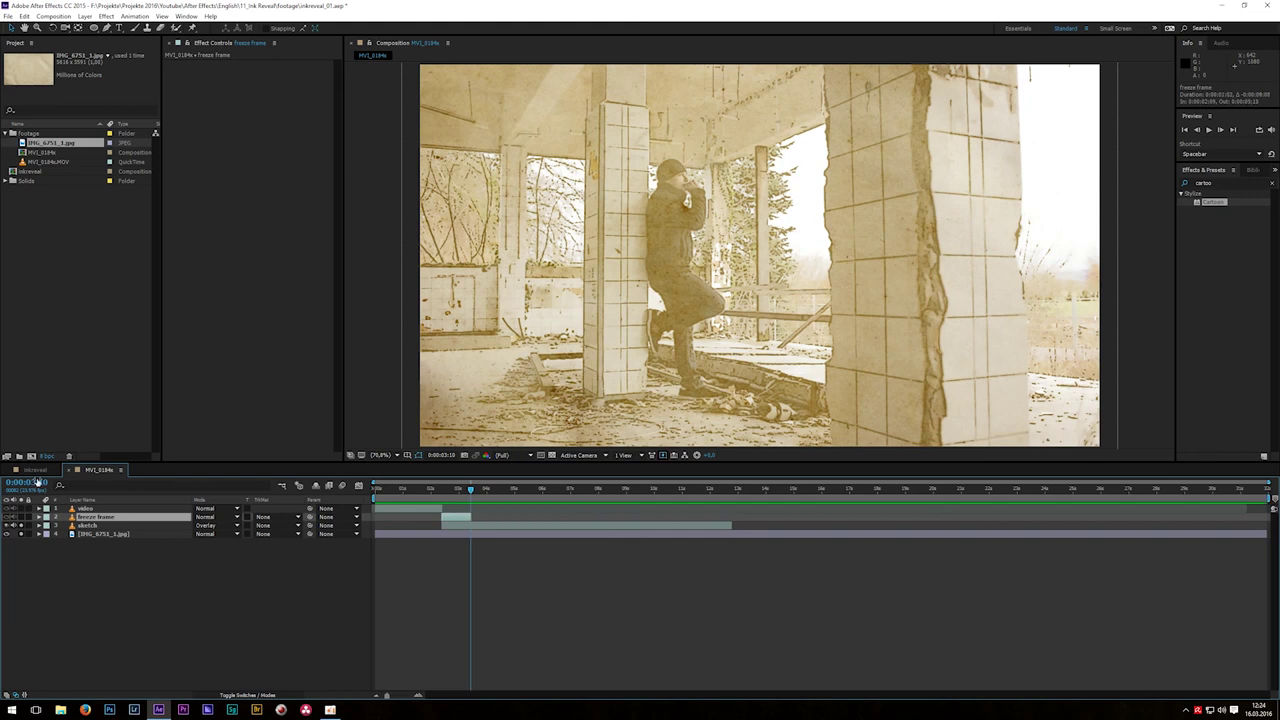
Copy the inkreveal_02 shape layer from the inkreveal composition into the video composition, directly above the freeze frame layer
left_click(35, 470)
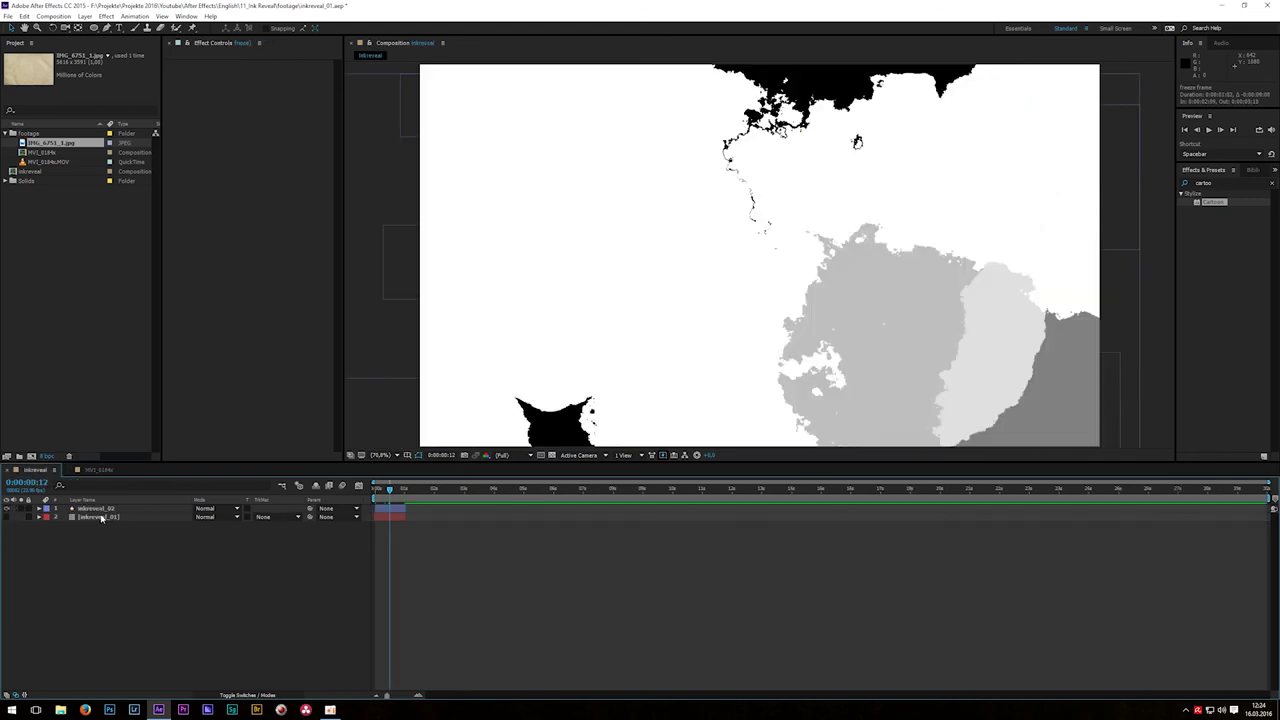
left_click(98, 511)
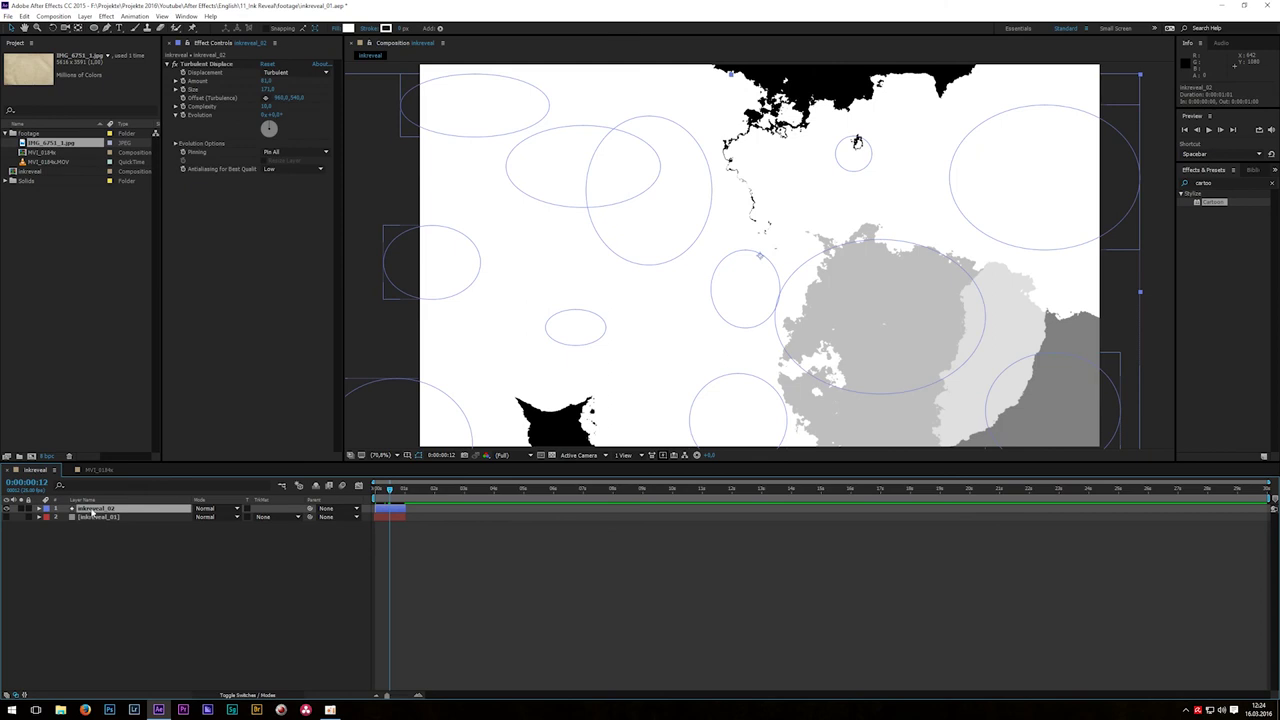
key("ctrl+c")
left_click(98, 470)
key("ctrl+v")
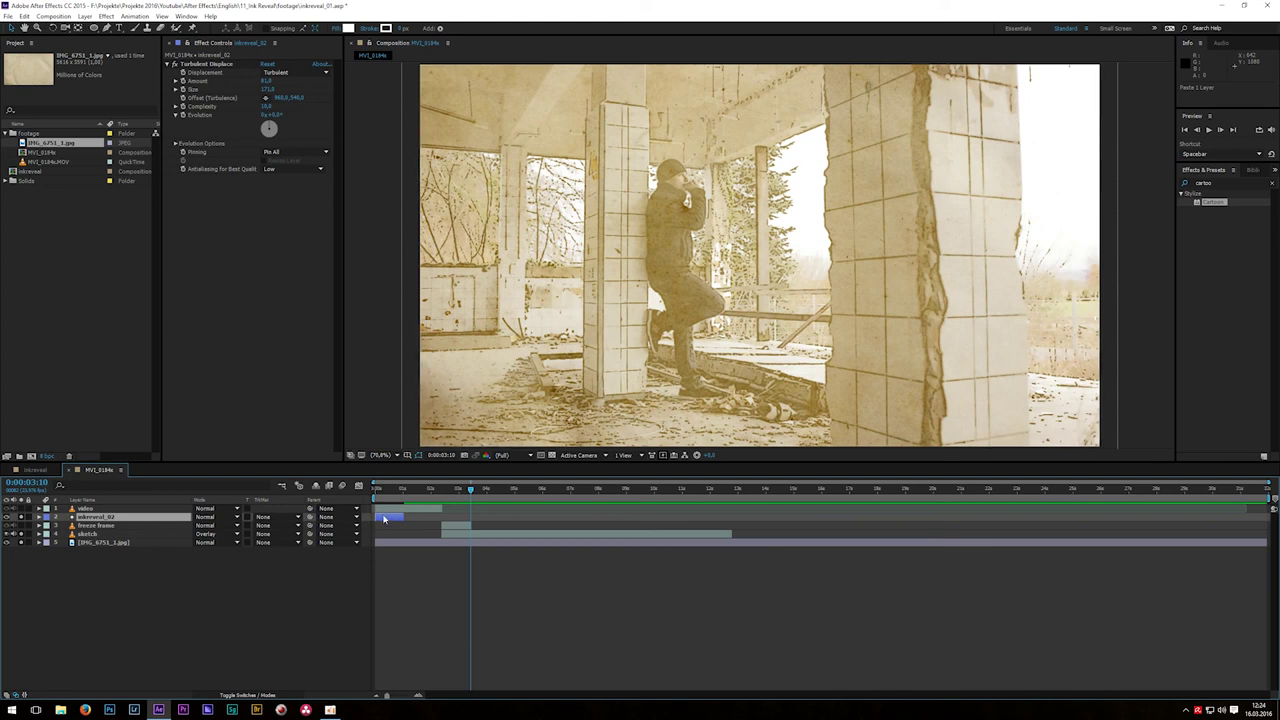
Shift the inkreveal_02 layer so that it starts together with the freeze frame at 0:00:02:09
left_click(397, 529)
key("j")
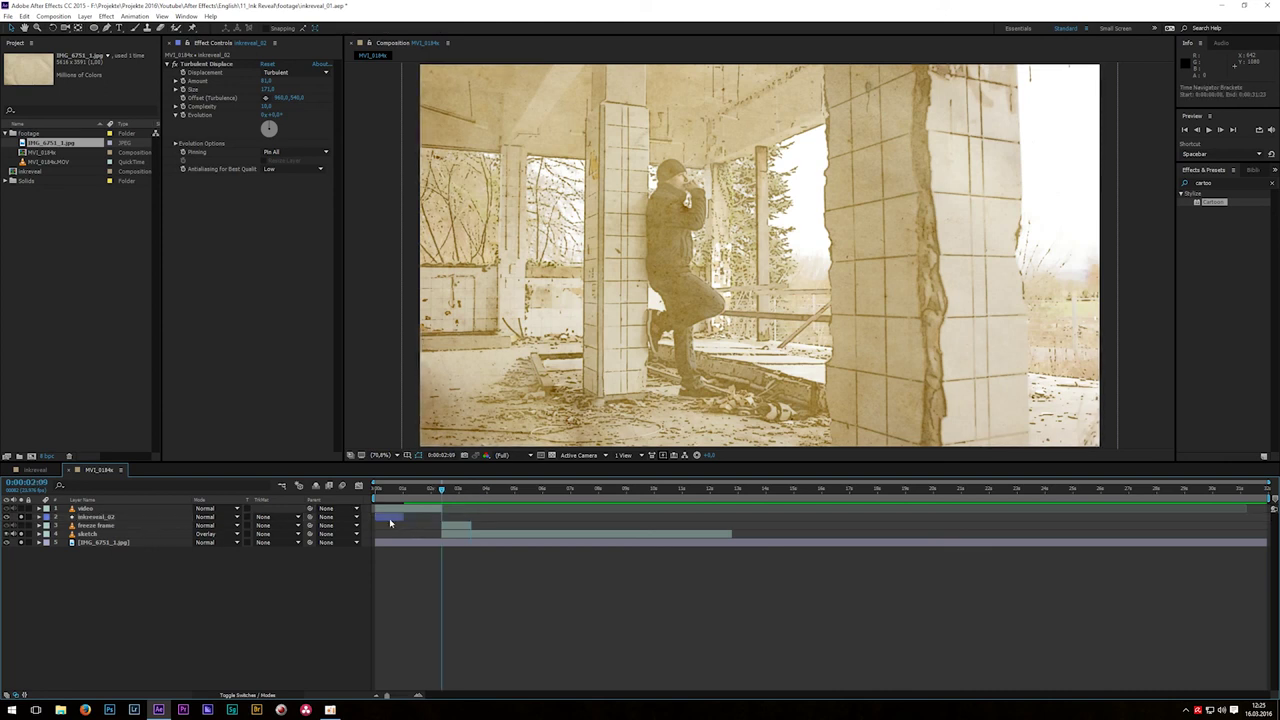
left_click_drag(390, 520, 451, 524)
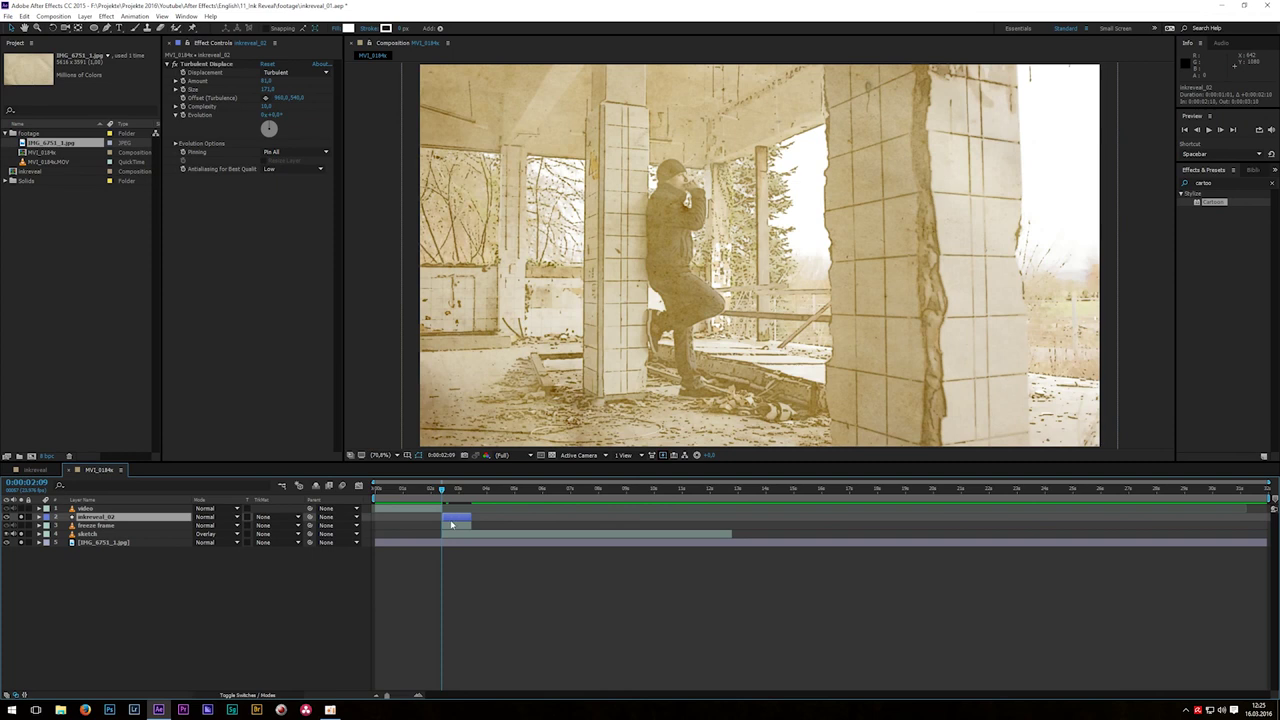
Trim the end of the freeze frame layer to match the last frame of inkreveal_02
left_click_drag(388, 695, 428, 694)
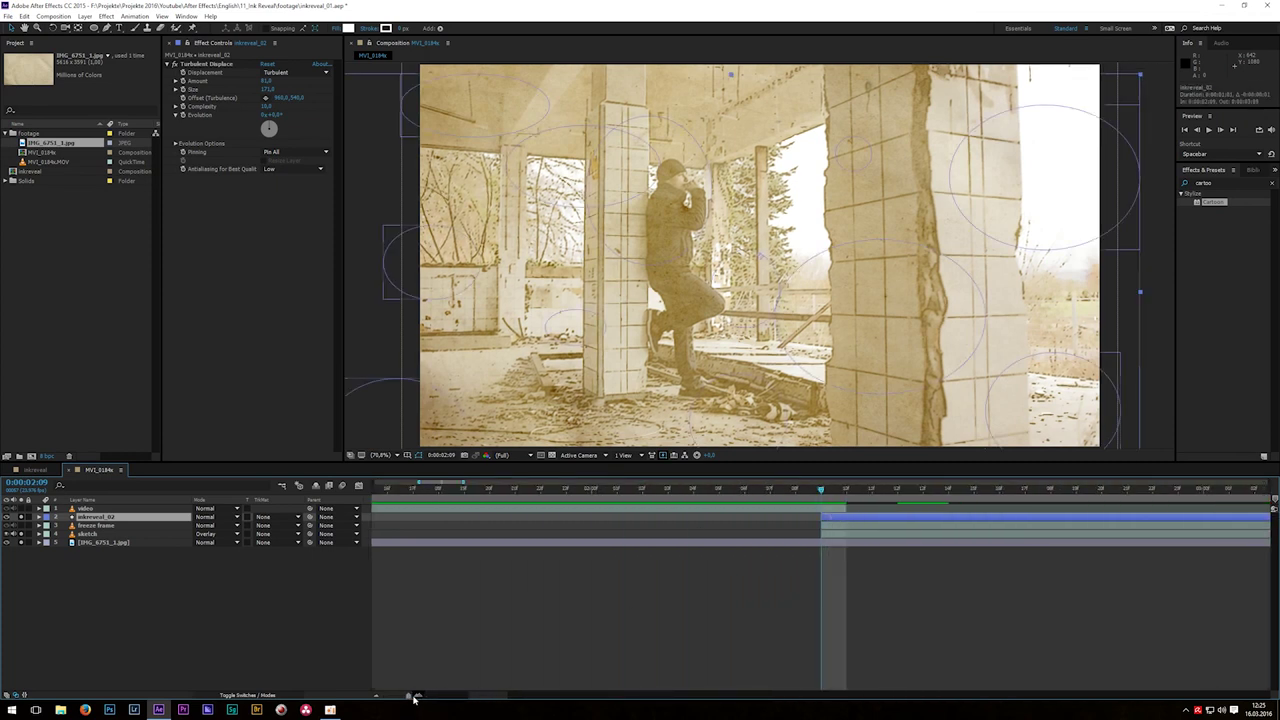
mouse_move(416, 695)
left_mouse_down()
mouse_move(397, 699)
mouse_move(409, 697)
left_mouse_up()
key("o")
key("ctrl+Down")
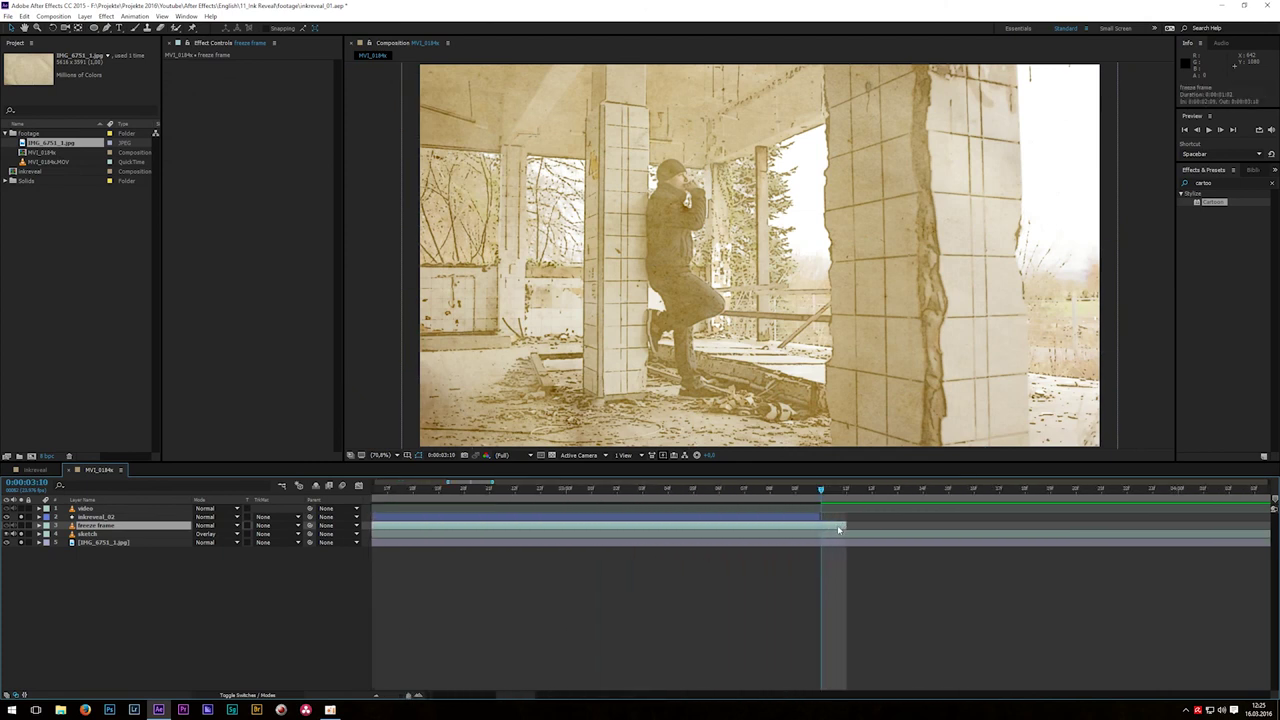
left_click_drag(846, 525, 823, 525)
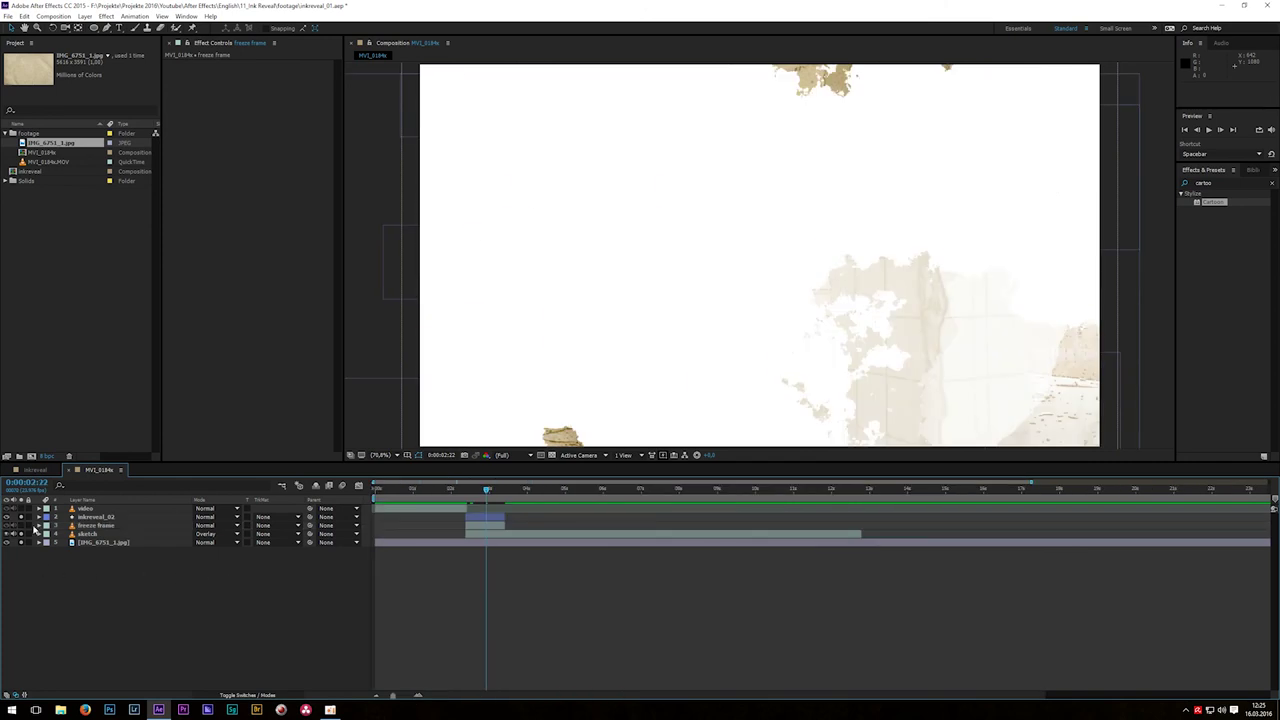
With all layers unsoloed, give freeze frame the Alpha Inverted Matte "inkreveal_02" and preview the transition
left_click(26, 537)
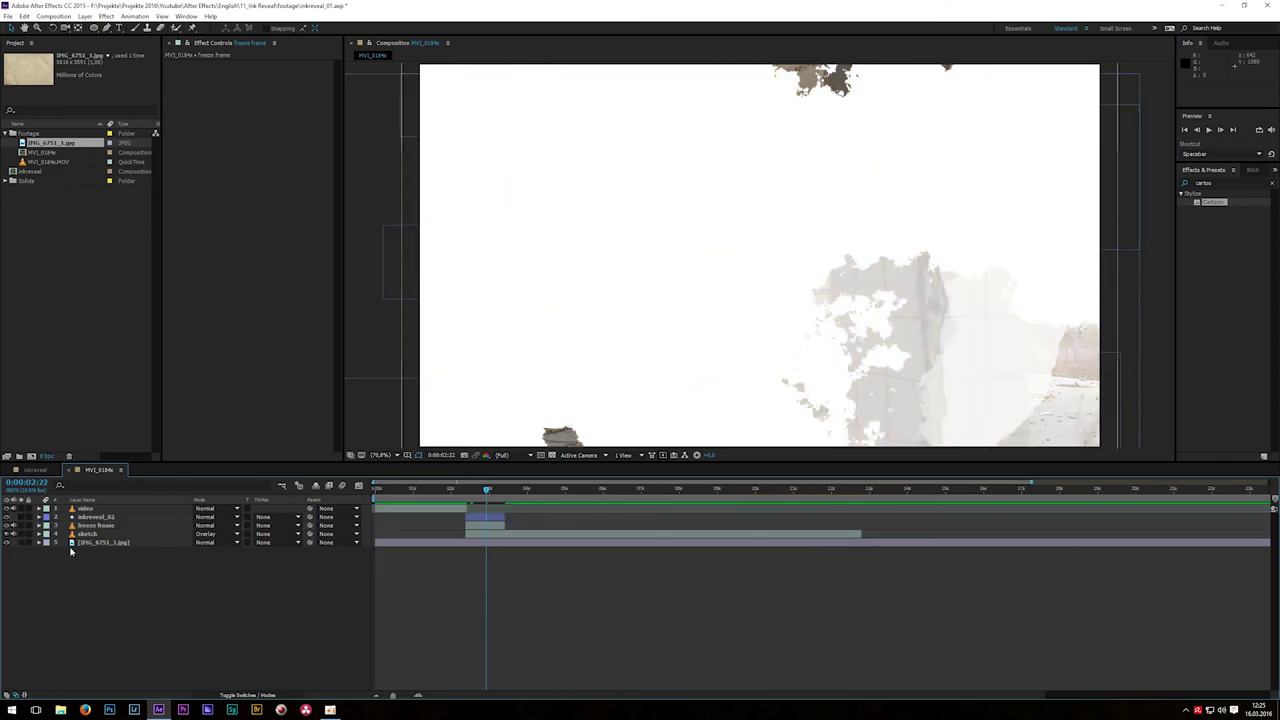
left_click(108, 527)
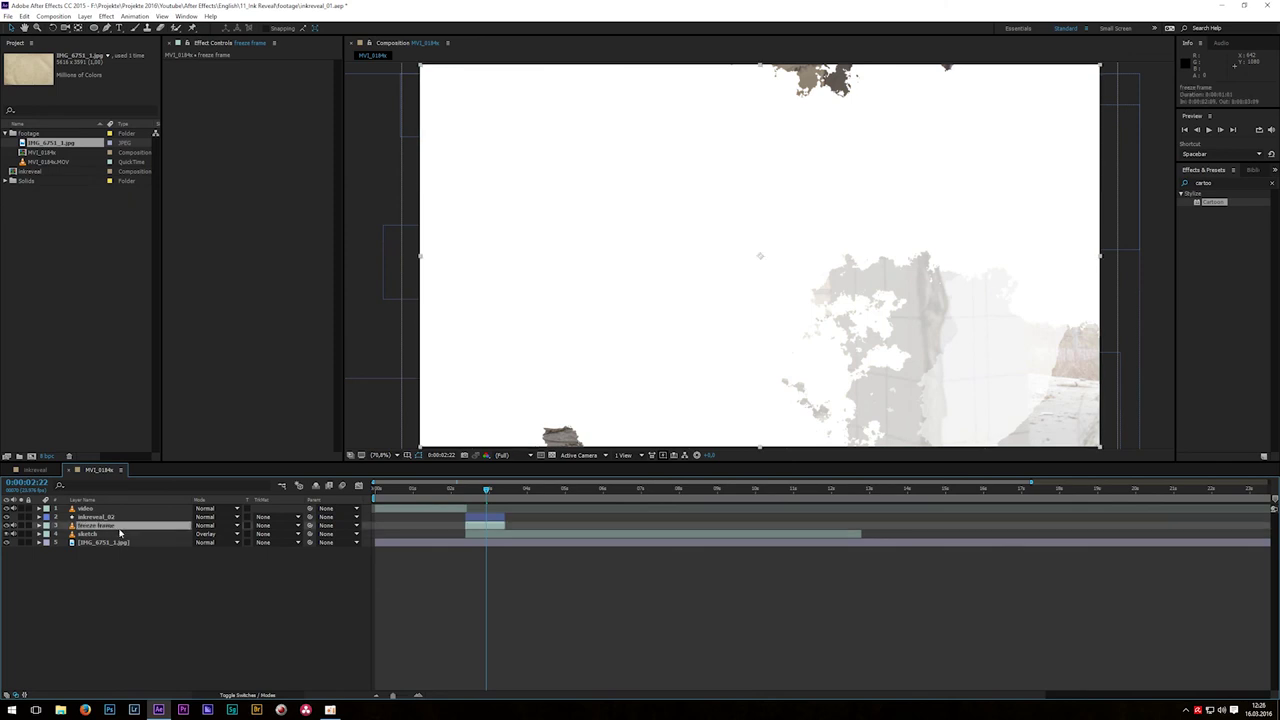
left_click(268, 531)
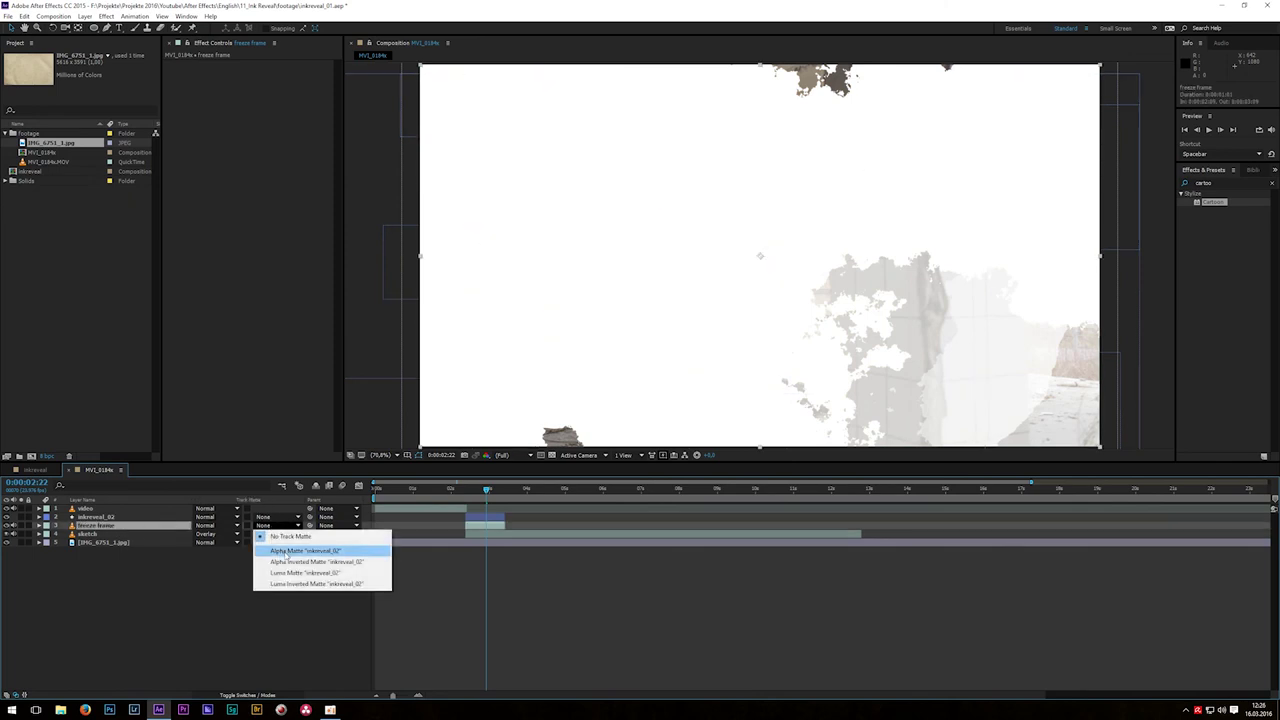
left_click(288, 563)
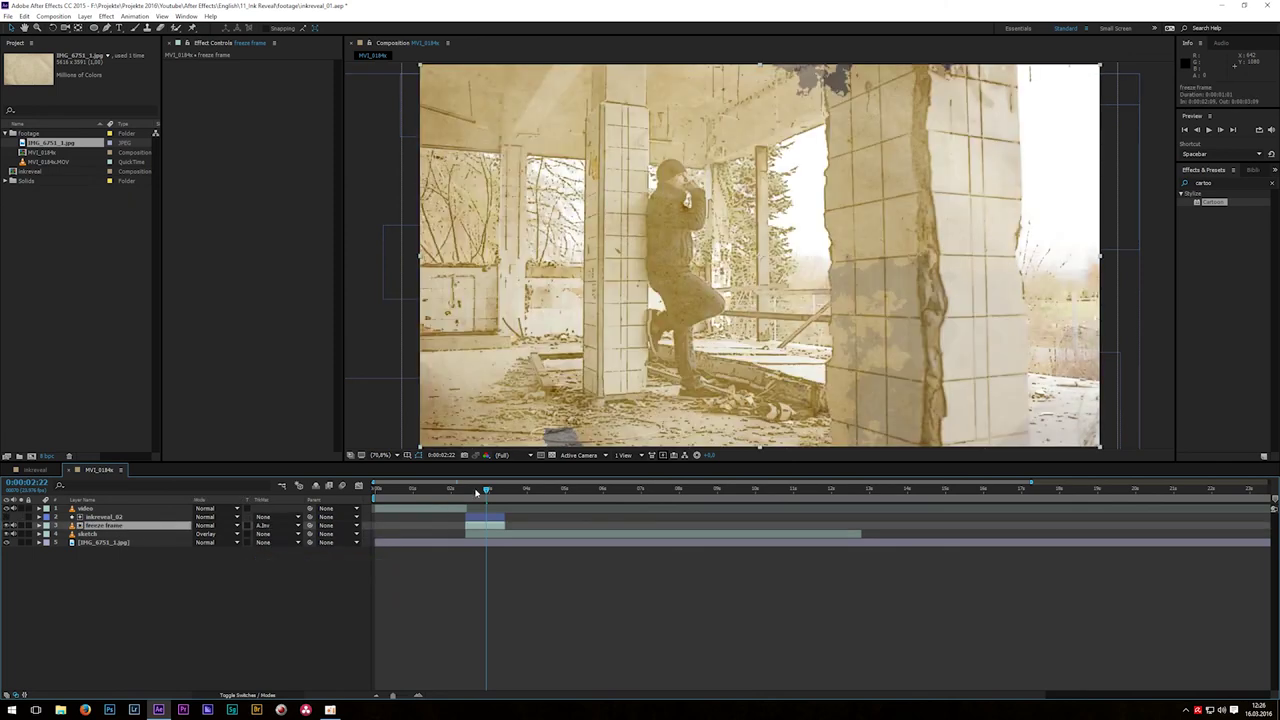
mouse_move(488, 490)
left_mouse_down()
mouse_move(376, 491)
mouse_move(473, 487)
left_mouse_up()
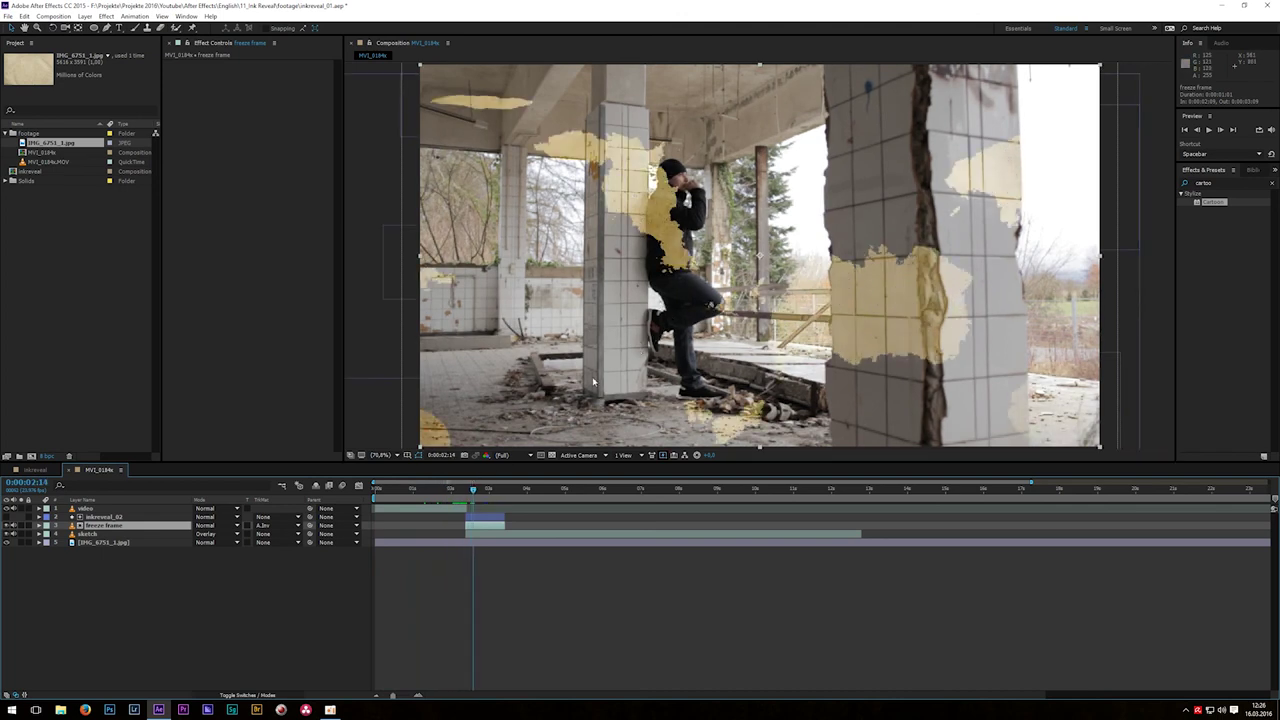
key("space")
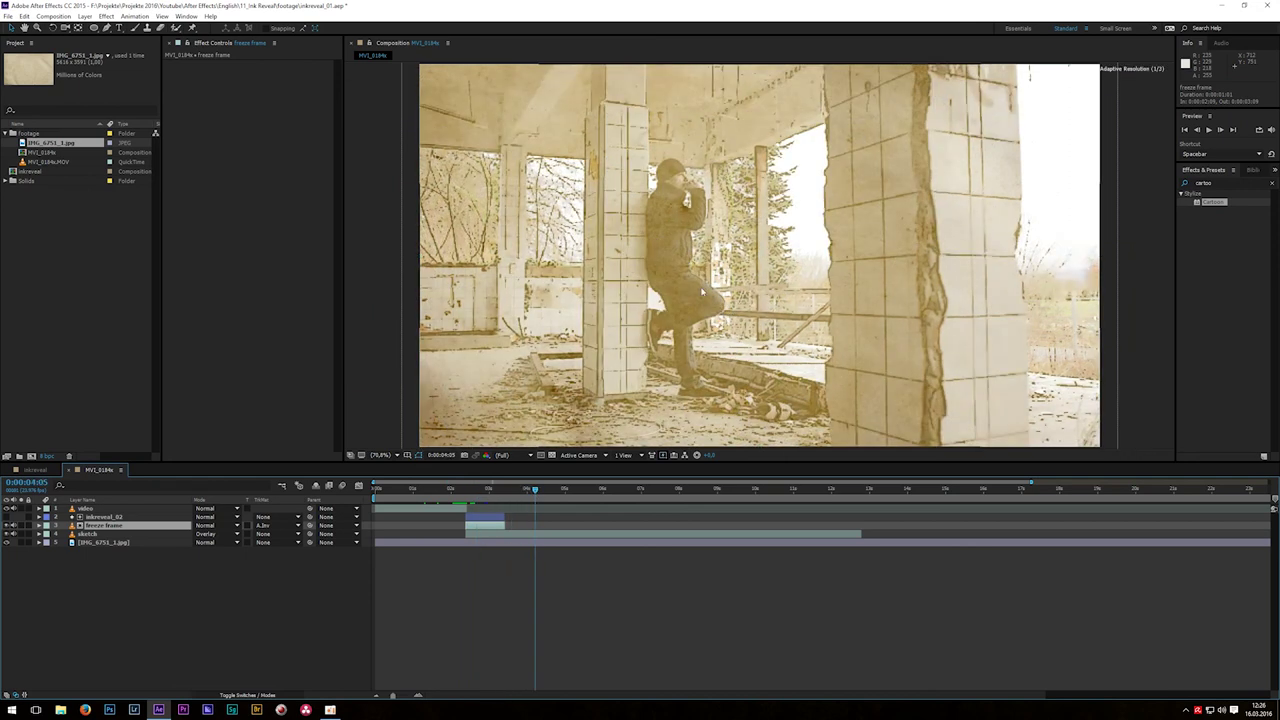